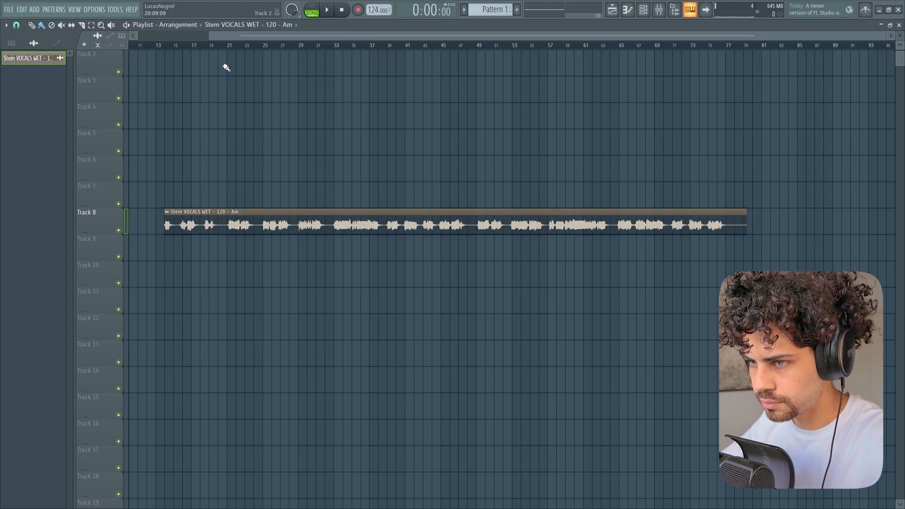
- Play the vocal stem from around bar 27 and from bar 36 to find the phrase to start from
scroll(230, 46, "up", 4)
left_click_drag(233, 47, 399, 46)
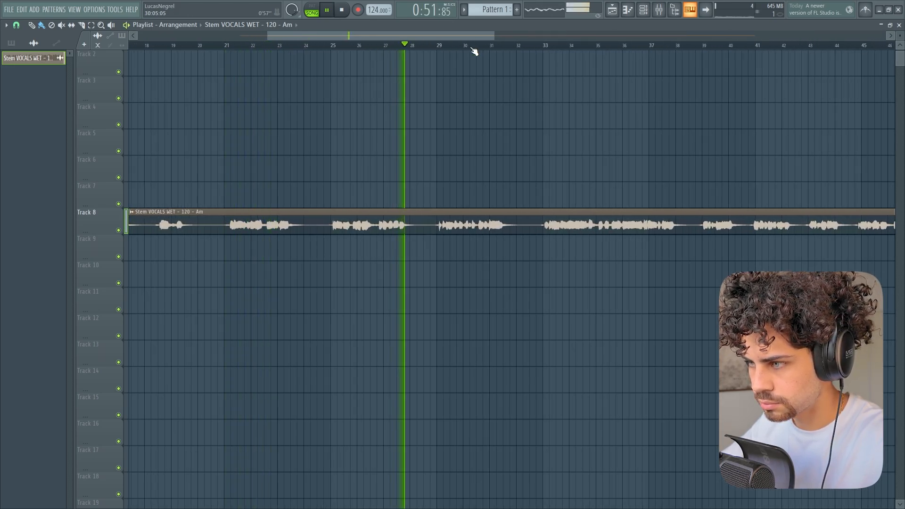
scroll(230, 46, "up", 2)
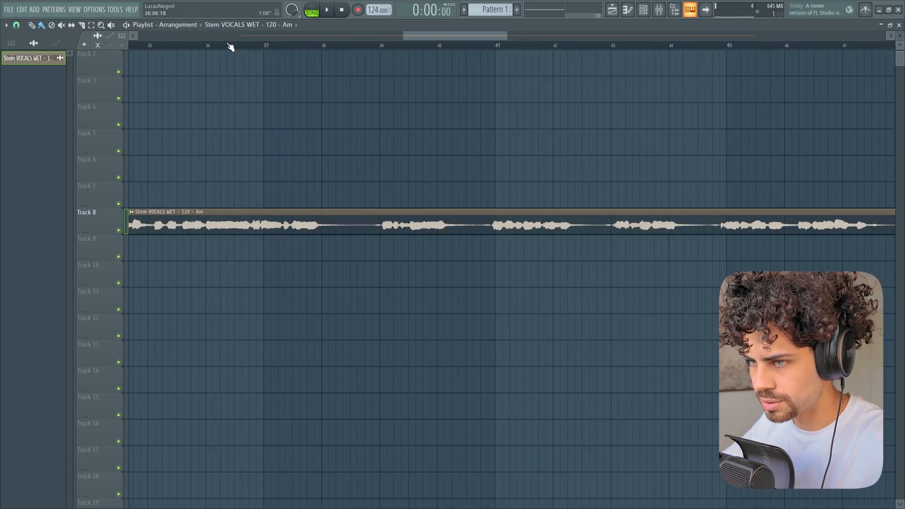
left_click(204, 46)
key("space")
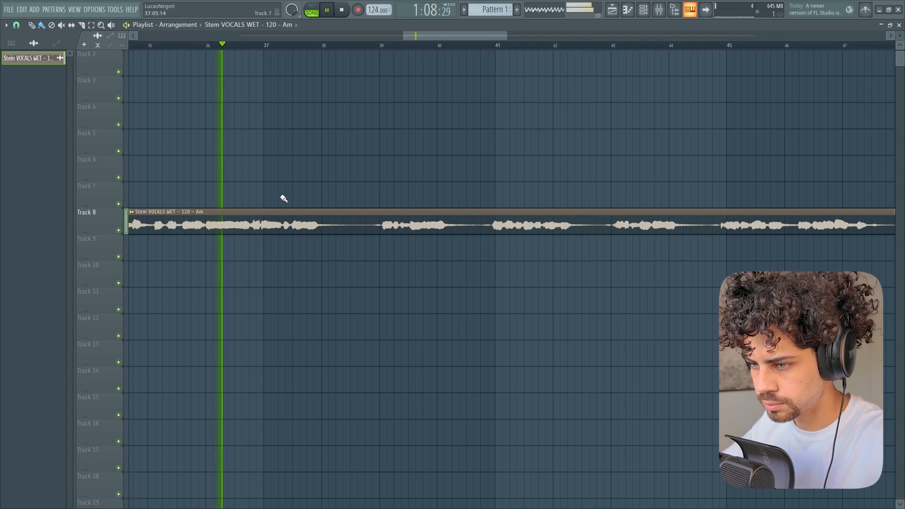
key("space")
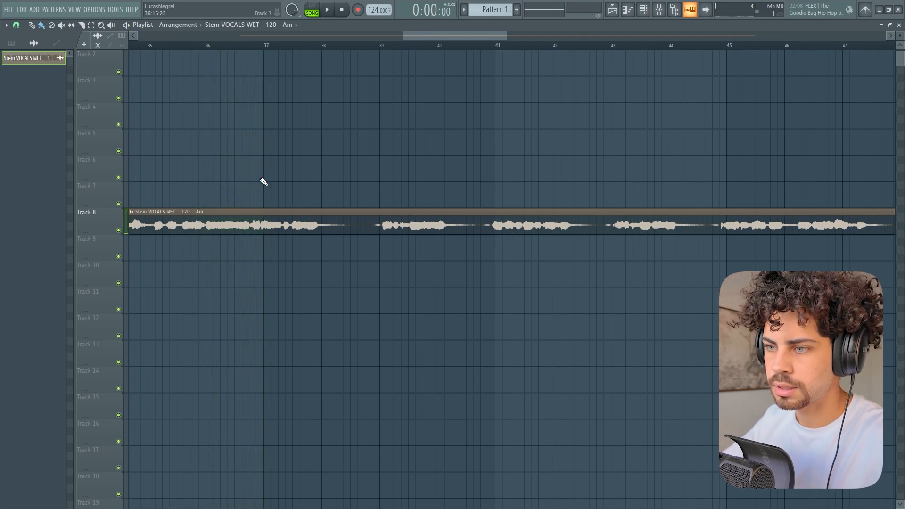
- Trim off the vocal clip's opening up to about bar 35 and move the remainder to Track 7, starting near bar 4
scroll(265, 47, "up", 3)
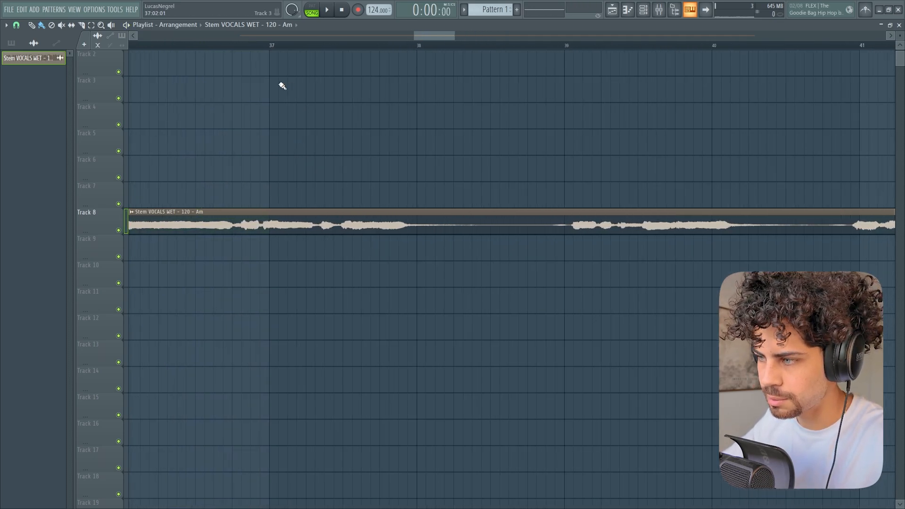
scroll(293, 43, "down", 3)
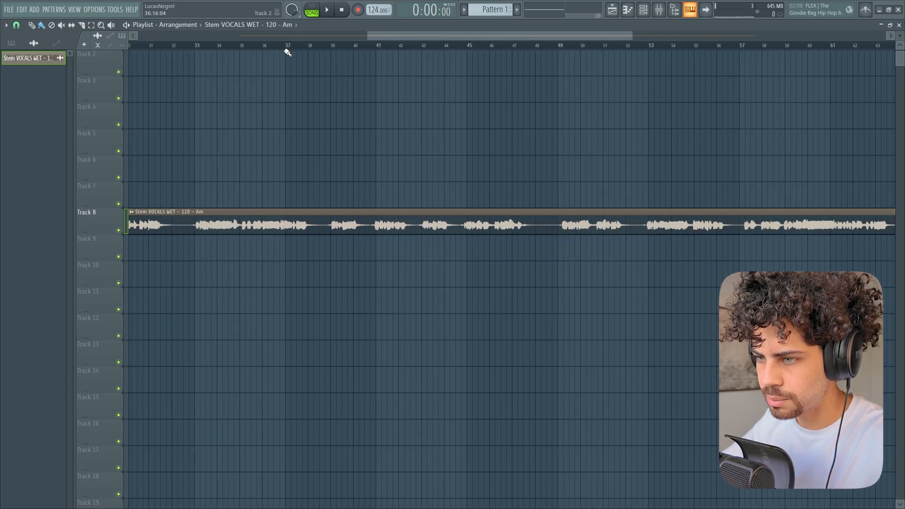
scroll(289, 50, "up", 1)
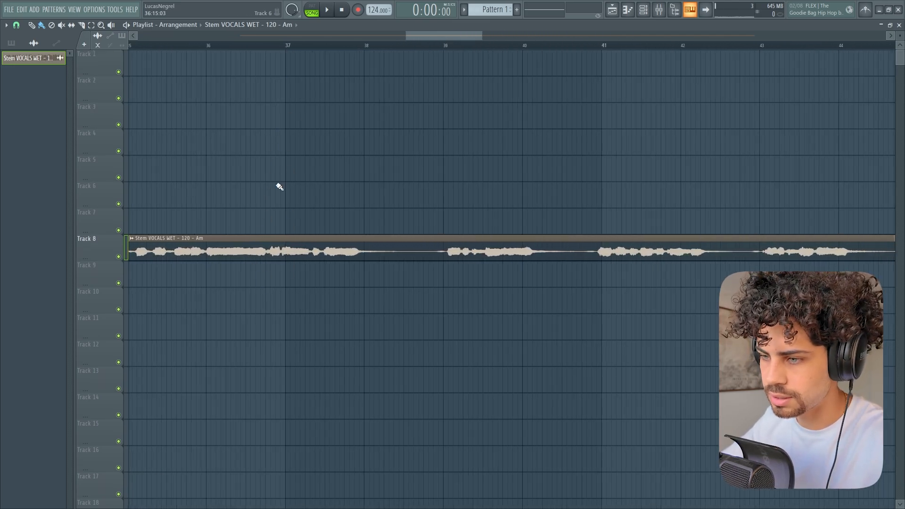
scroll(296, 49, "down", 6)
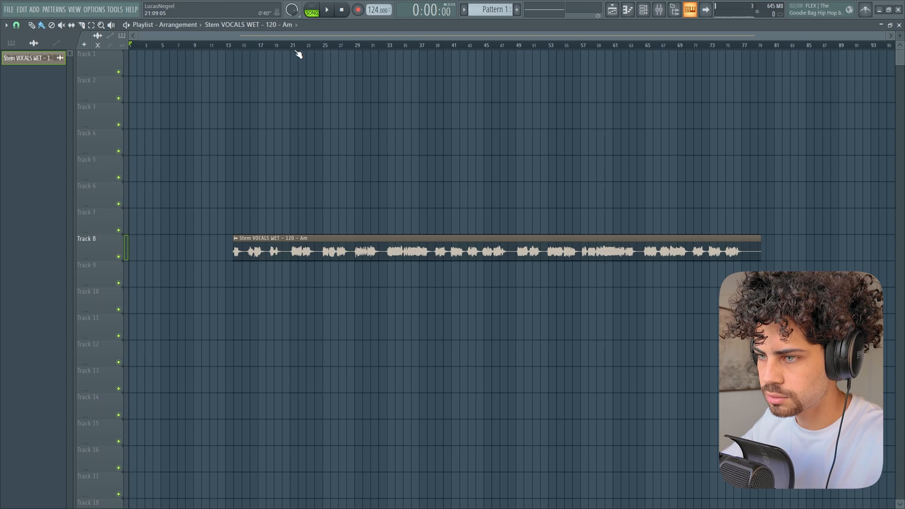
scroll(298, 55, "up", 3)
left_click_drag(210, 237, 471, 219)
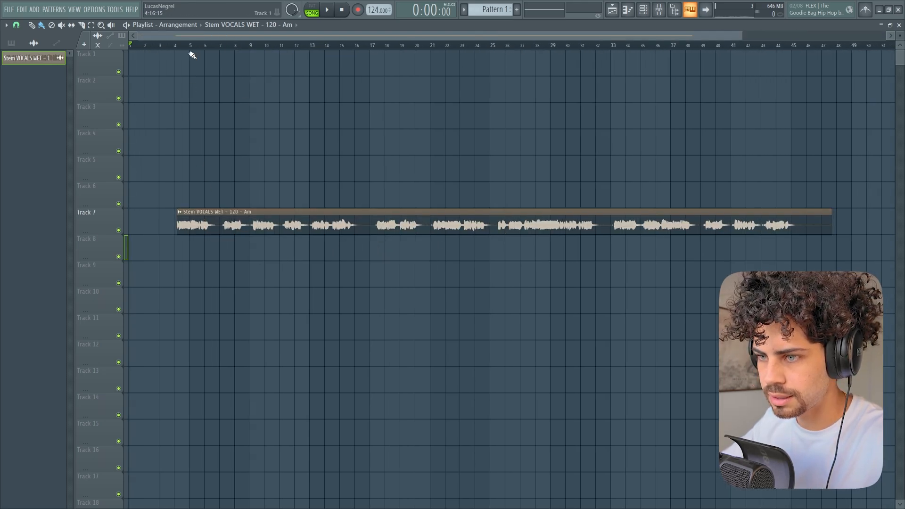
- Play the start of the trimmed vocal clip and shift it slightly earlier so its phrase lines up with bar 5
scroll(182, 47, "up", 8)
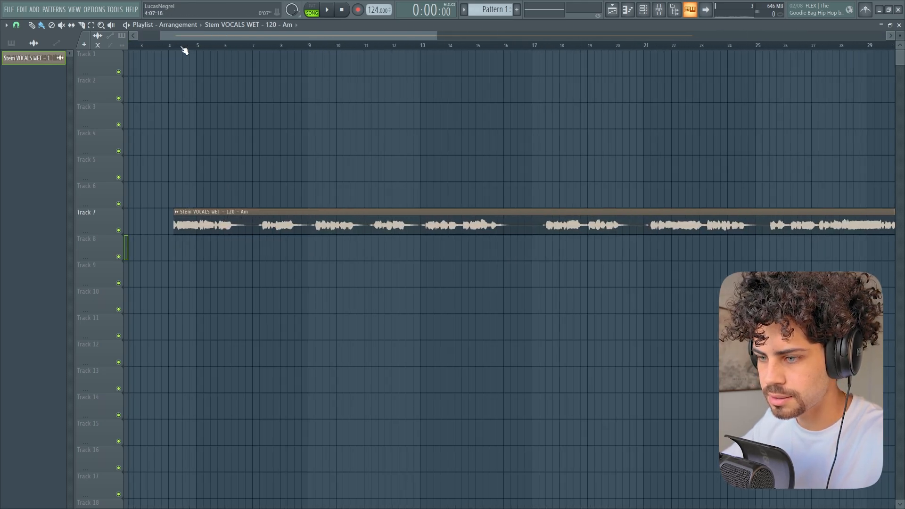
left_click(182, 47)
key("space")
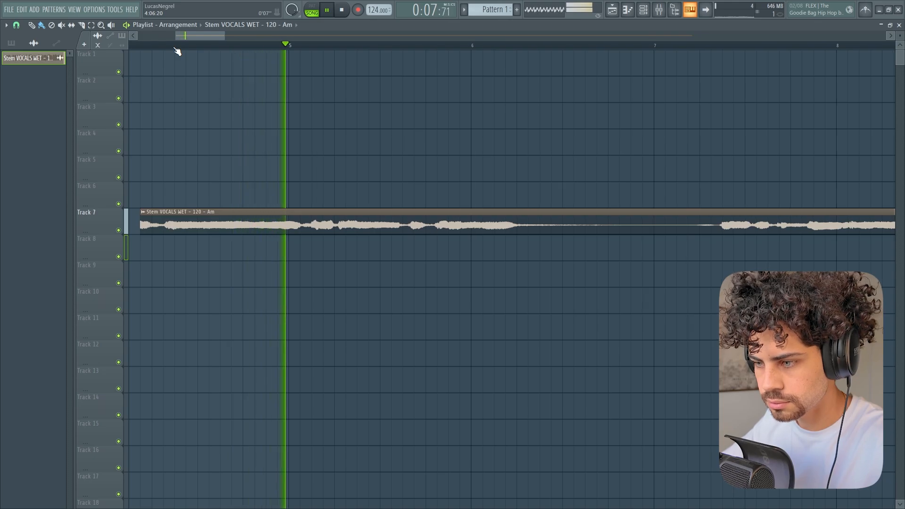
key("space")
left_click_drag(355, 223, 298, 223)
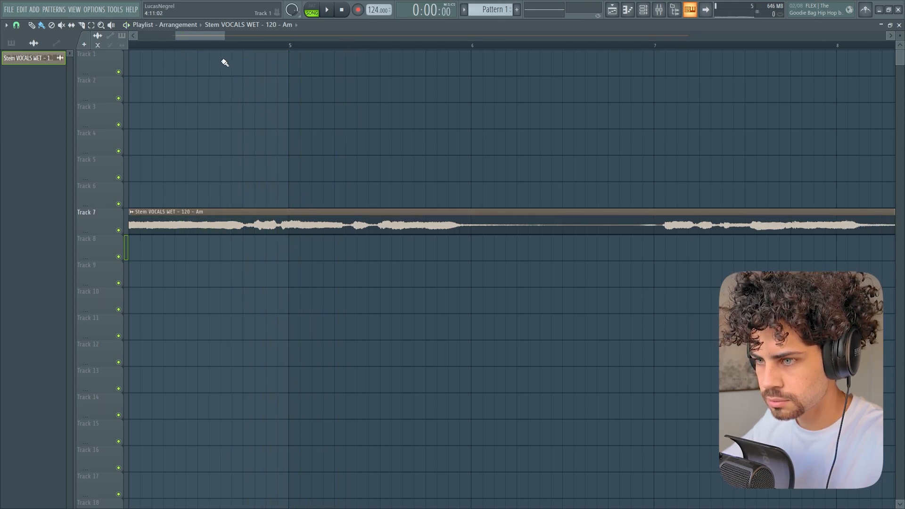
- Play the vocal from bar 4 to check its timing against the grid
left_click(197, 45)
key("space")
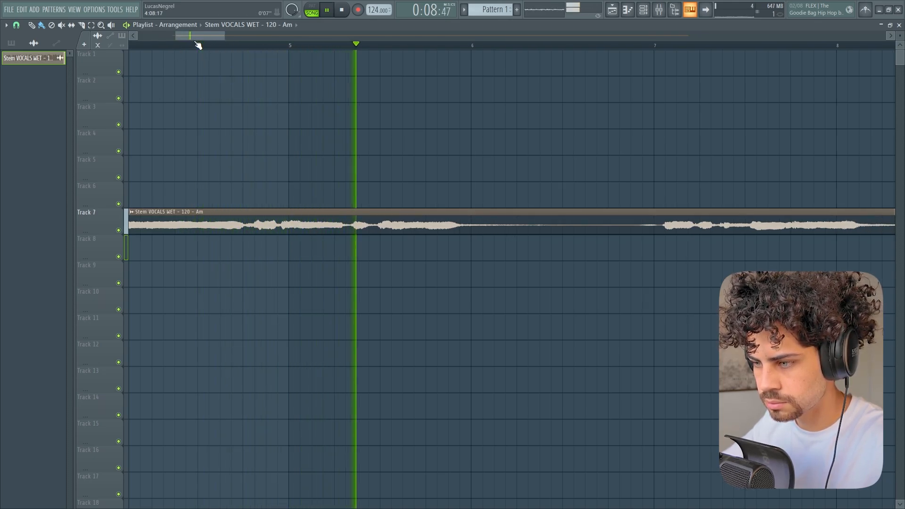
scroll(198, 45, "down", 2)
key("space")
- Place a one-bar Pattern 1 clip on Track 4 at bar 5
left_click(499, 10)
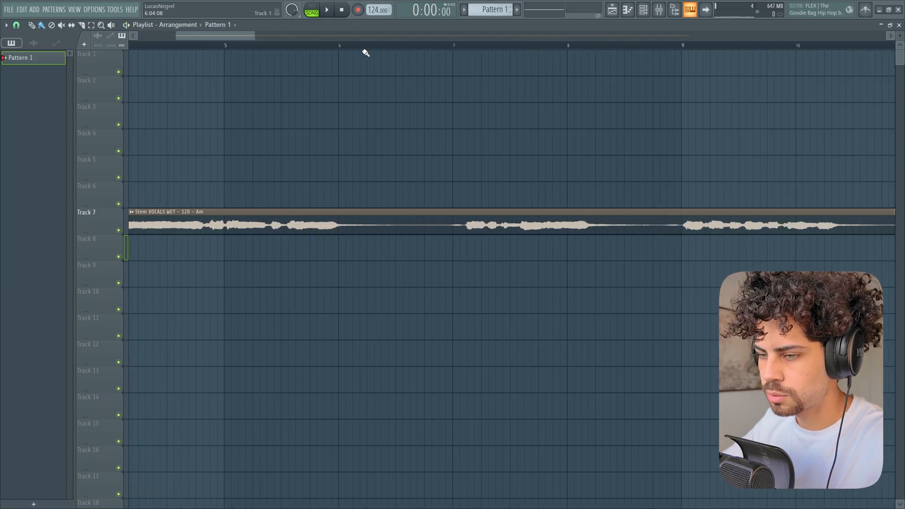
left_click(224, 132)
scroll(248, 51, "down", 3)
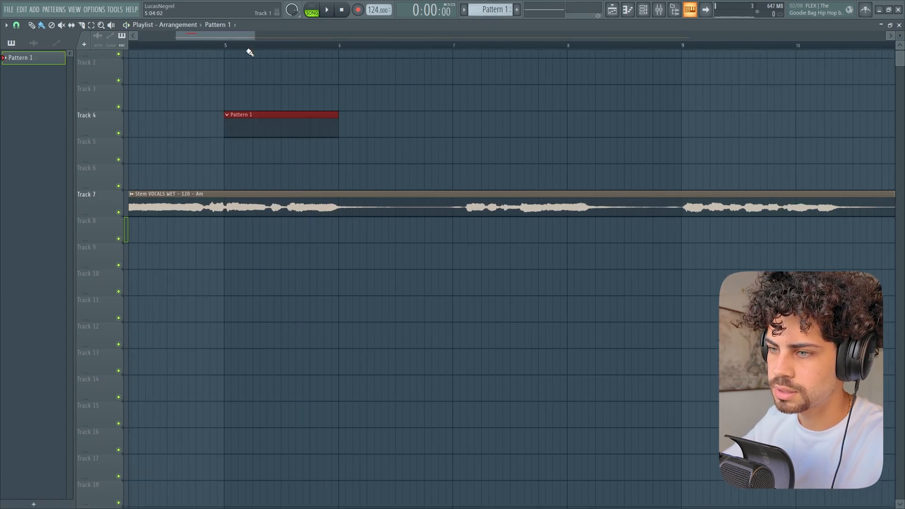
right_click(254, 179)
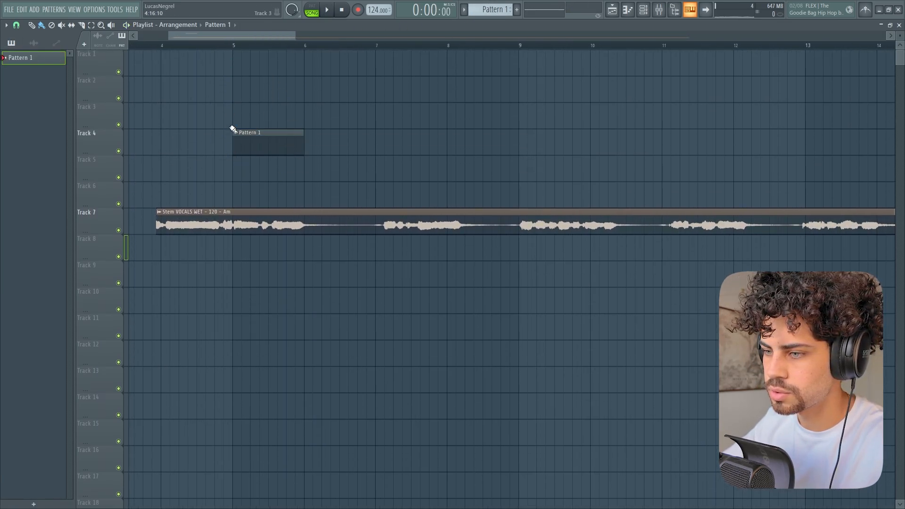
- Open the piano roll of the Piano channel
left_click(642, 11)
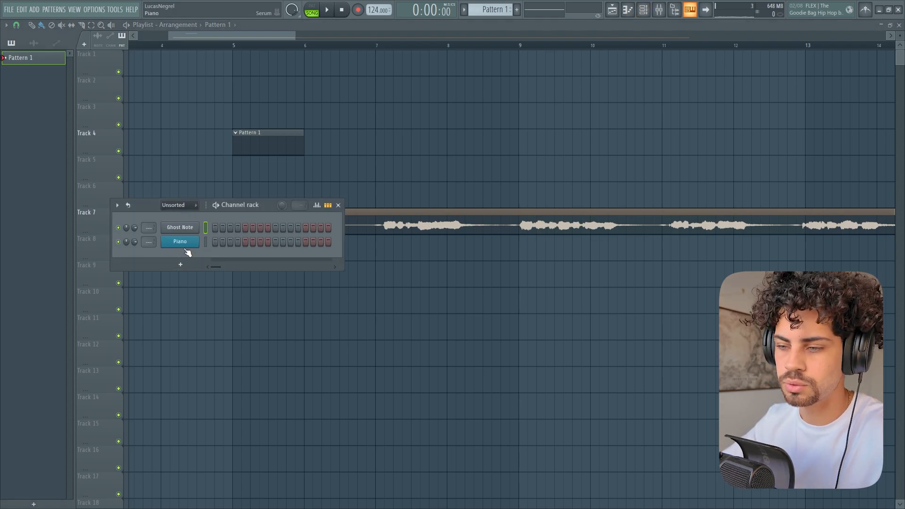
right_click(197, 242)
left_click(253, 240)
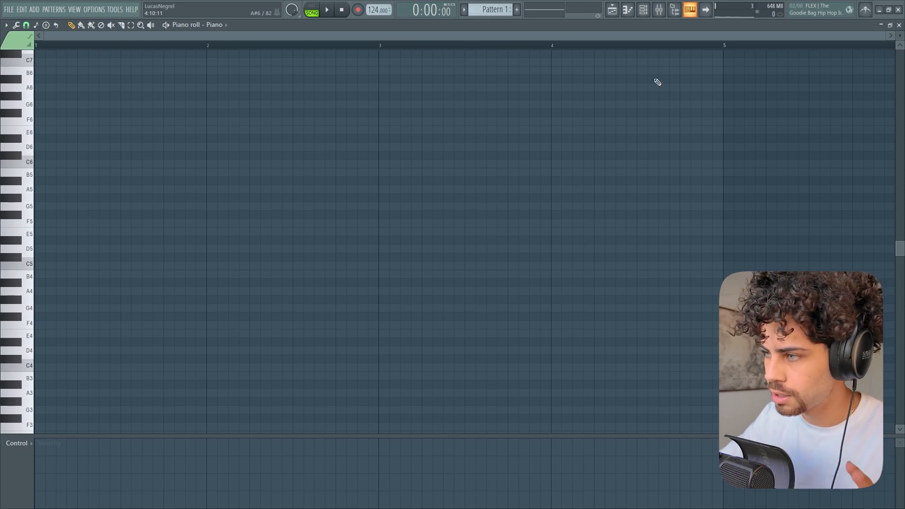
- Return to the playlist and examine how the vocal clip lines up with the Pattern 1 clip
left_click(617, 13)
scroll(183, 56, "up", 3)
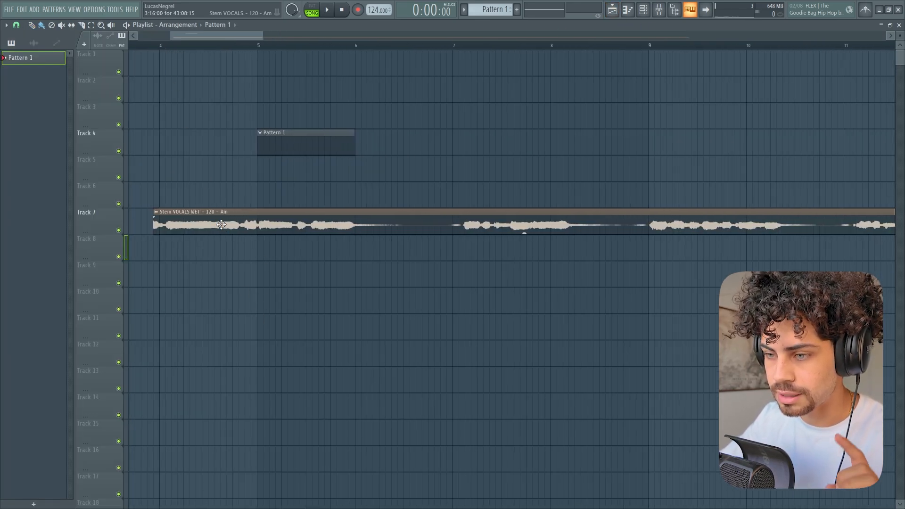
scroll(302, 161, "down", 1)
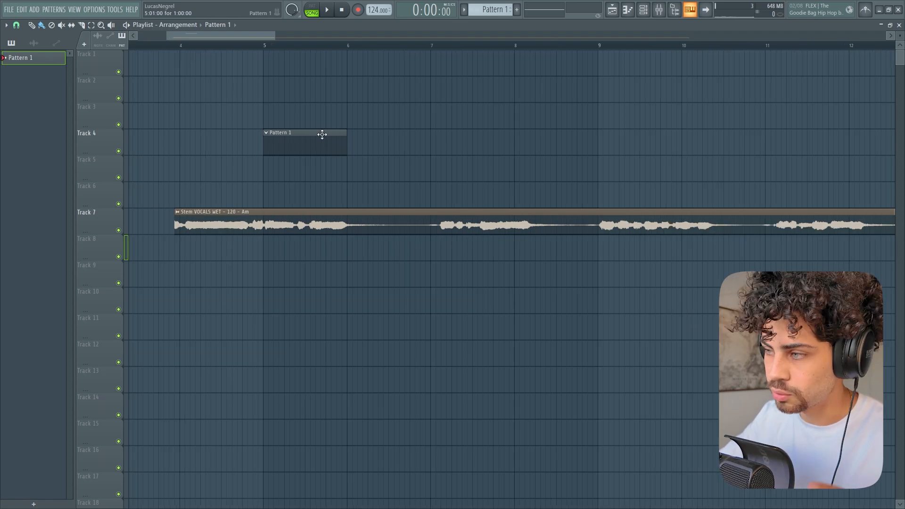
- Bring up the channel rack and reopen the Piano channel's notes for Pattern 1 in the piano roll
left_click(643, 9)
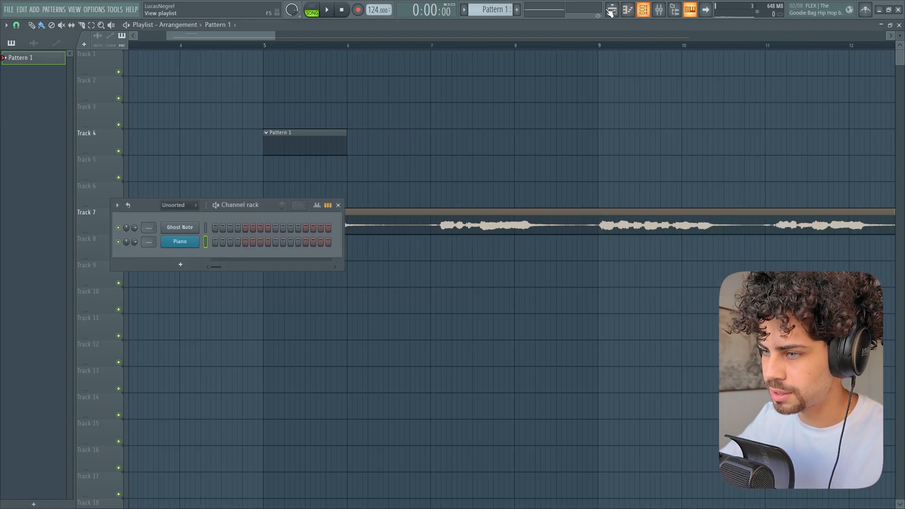
right_click(196, 239)
left_click(226, 242)
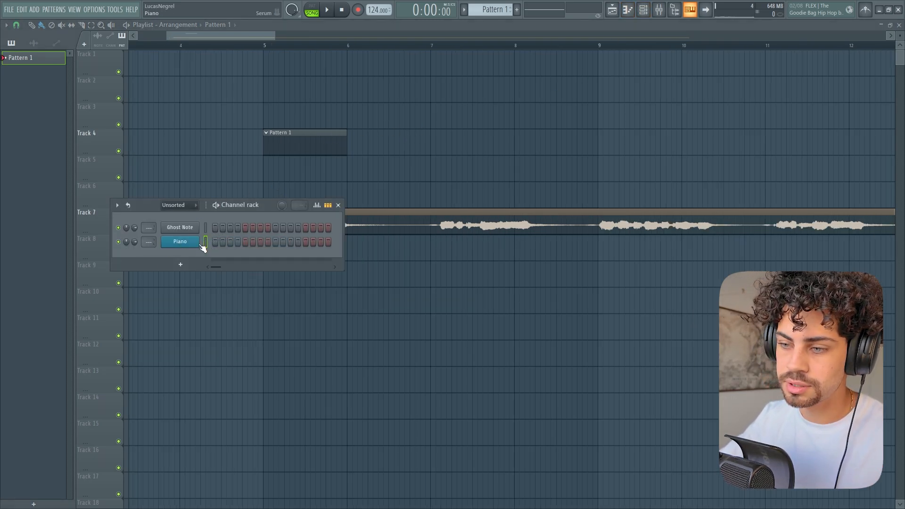
right_click(211, 241)
left_click(213, 243)
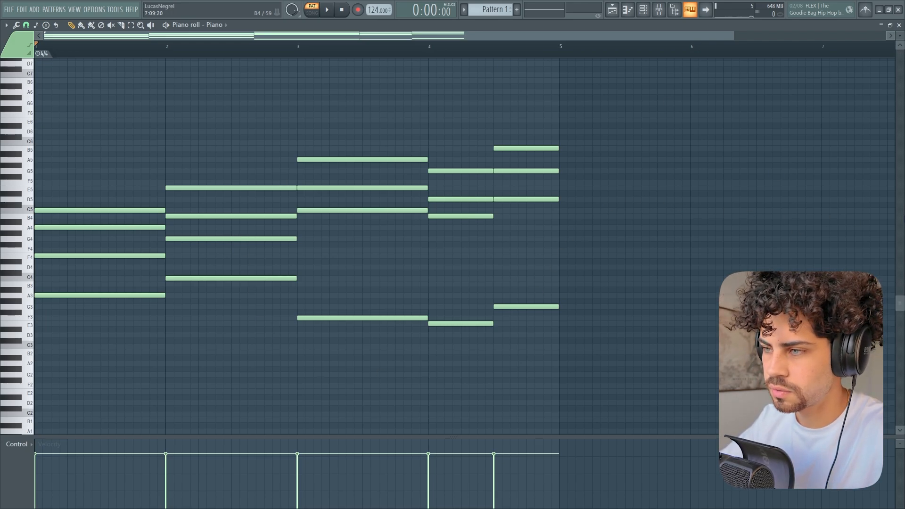
- Play the piano chord progression in pattern mode through bars 1 to 4
key("space")
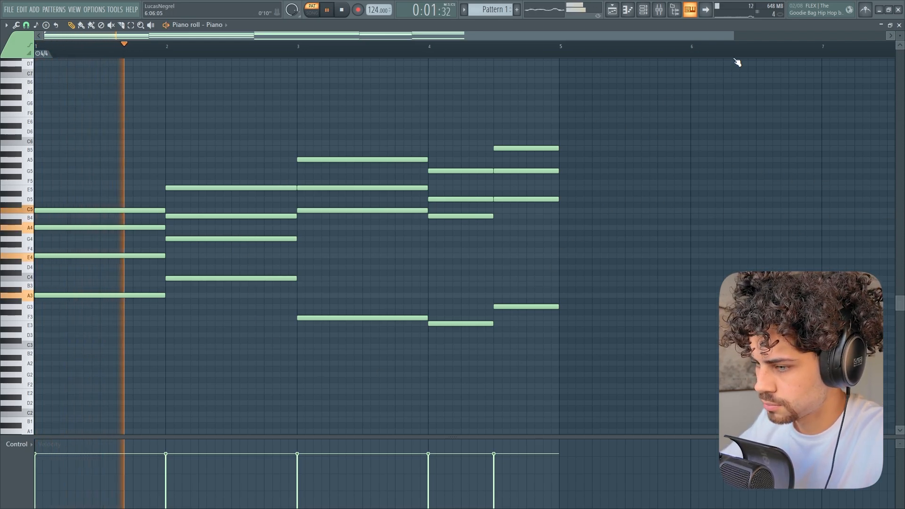
scroll(737, 57, "down", 1)
scroll(724, 51, "up", 3)
left_click_drag(411, 37, 301, 52)
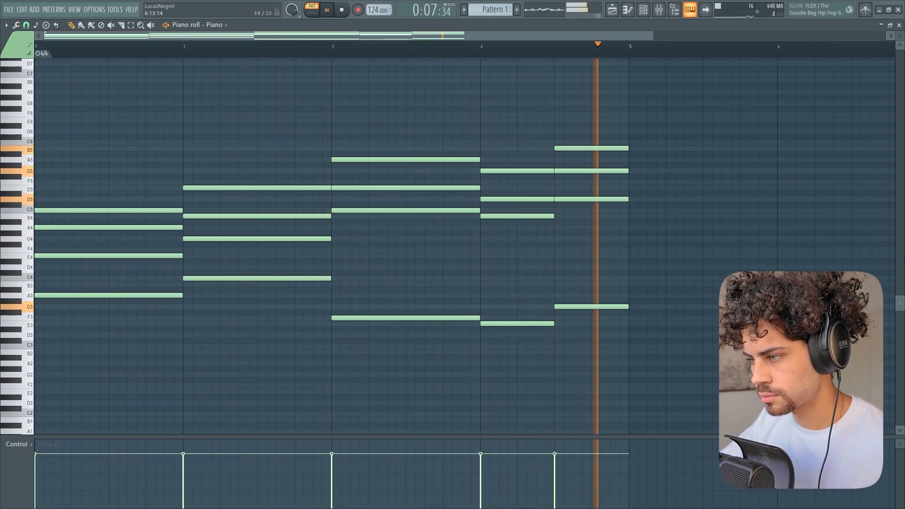
key("space")
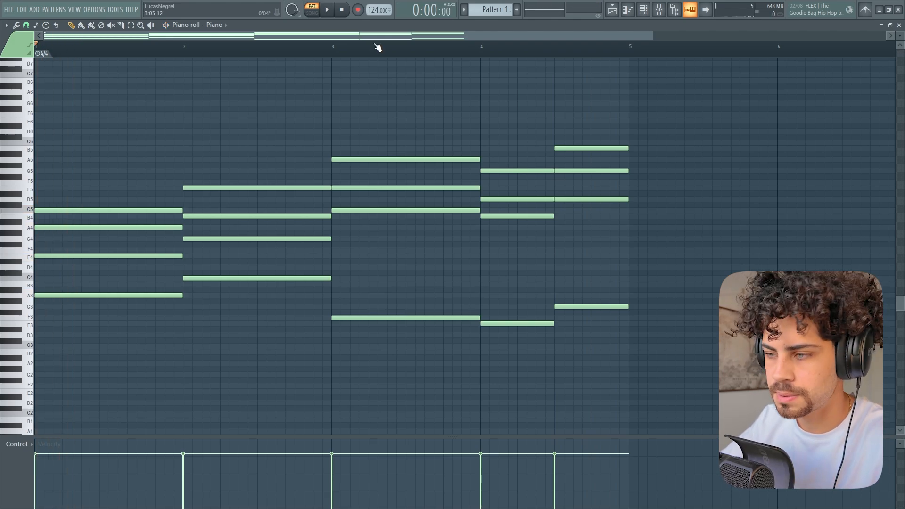
- Move the second piano chord to bar 3 and the chords following it to start at bar 5
scroll(377, 47, "down", 2)
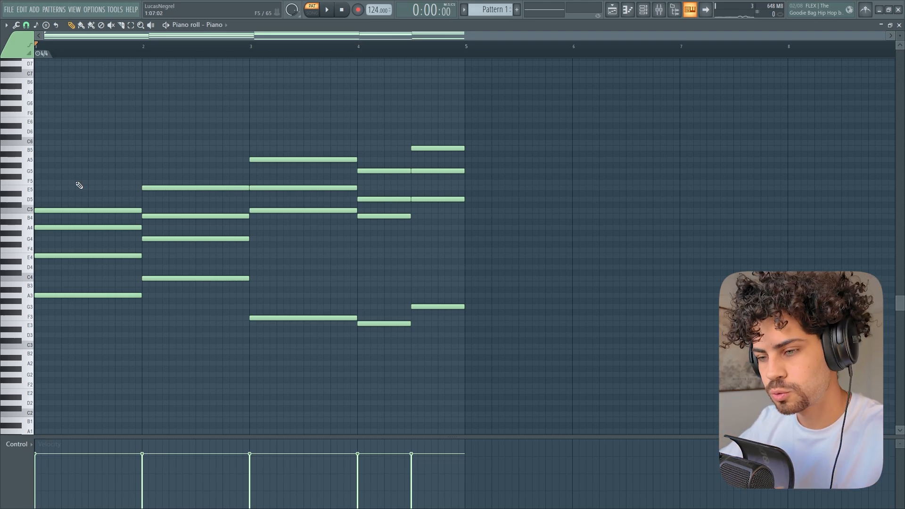
left_click_drag(165, 95, 448, 344)
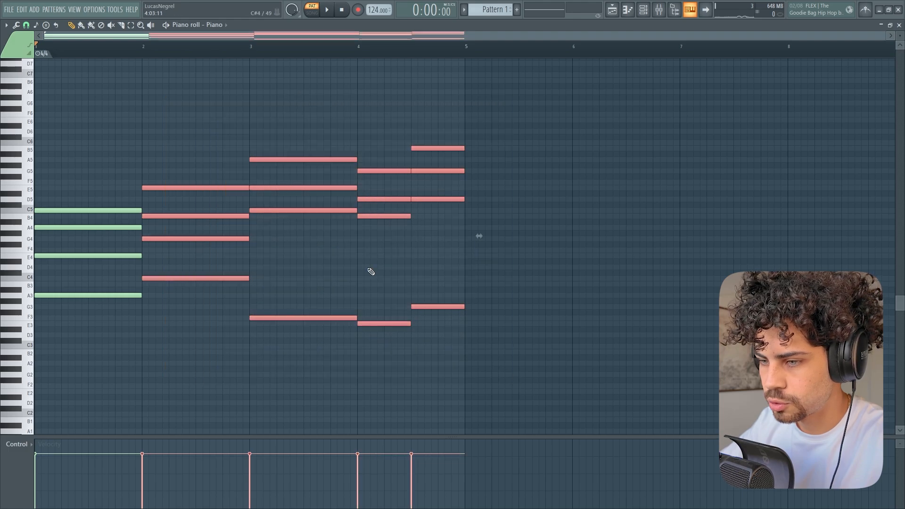
left_click_drag(166, 189, 269, 188)
left_click_drag(378, 118, 509, 410)
mouse_move(409, 123)
left_mouse_down()
mouse_move(418, 156)
mouse_move(505, 155)
left_mouse_up()
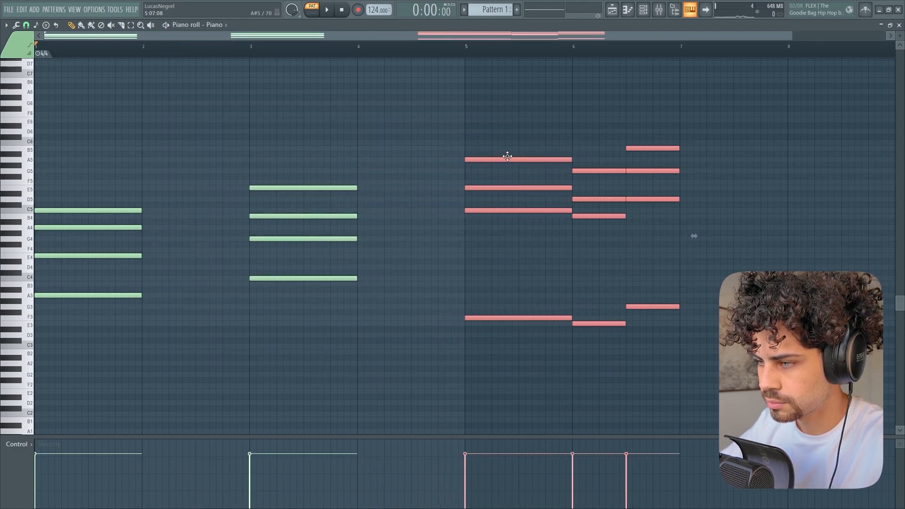
- Move the fourth piano chord to bar 7 and the last chord to bar 8
scroll(499, 53, "down", 2)
left_click_drag(485, 97, 622, 344)
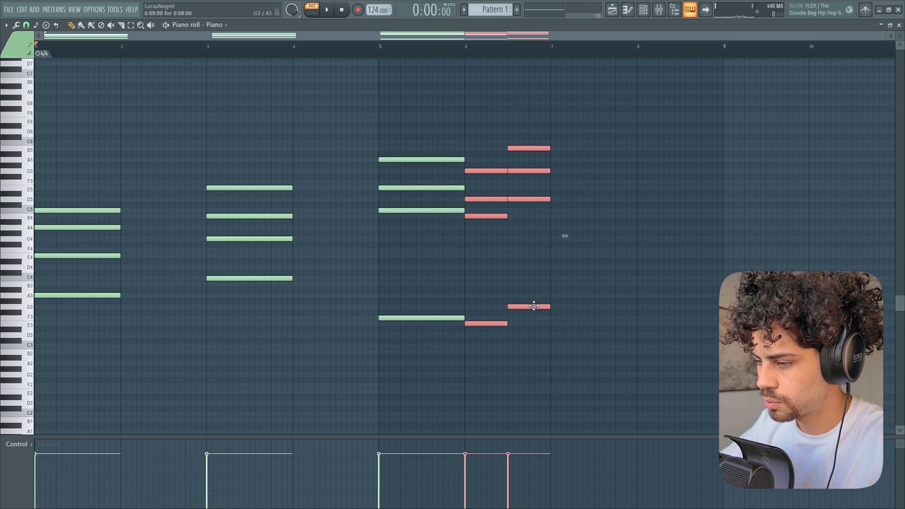
left_click_drag(534, 306, 620, 306)
left_click_drag(635, 343, 608, 100)
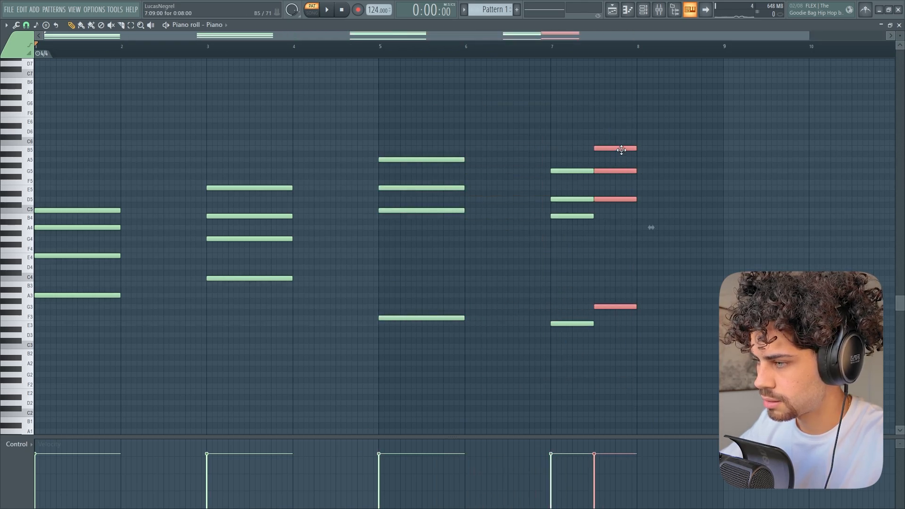
left_click_drag(622, 150, 665, 147)
- Lengthen the first three chords to two bars each and the last two to one bar each, and play the progression
left_click_drag(502, 124, 31, 374)
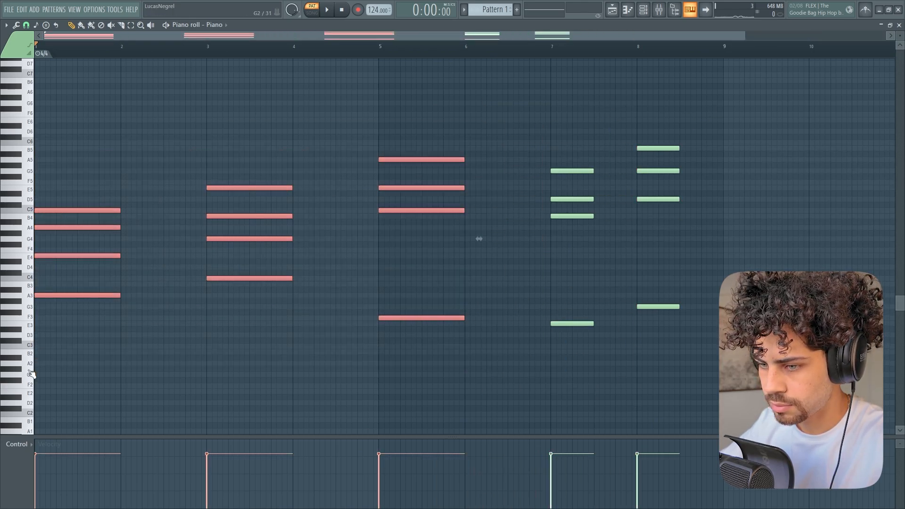
left_click_drag(118, 295, 208, 297)
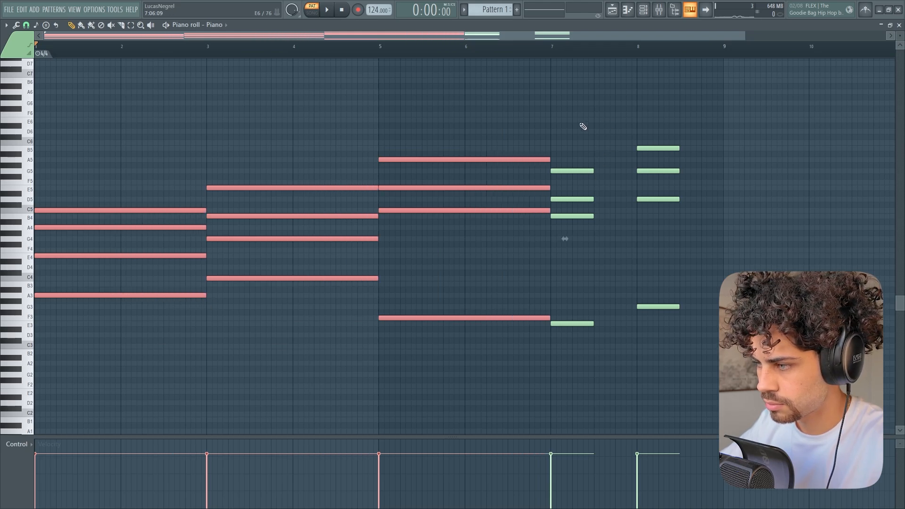
left_click_drag(583, 126, 722, 307)
left_click(628, 276)
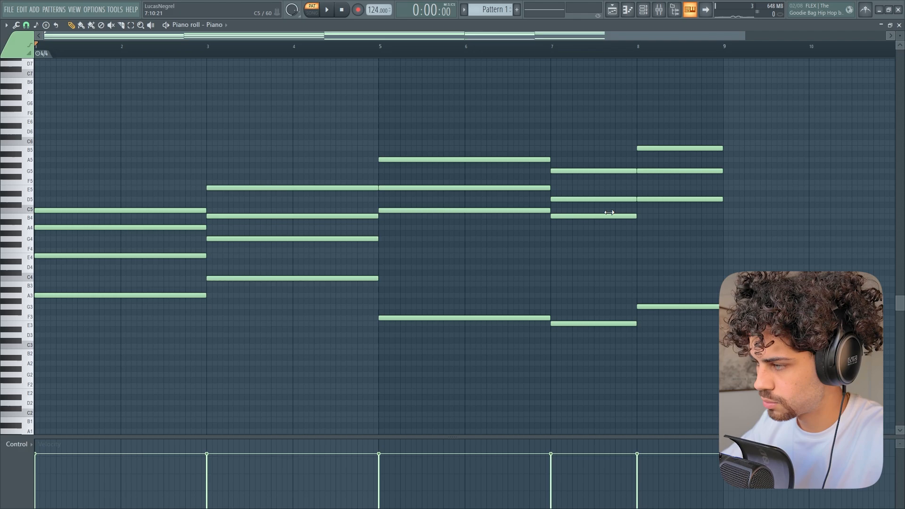
key("space")
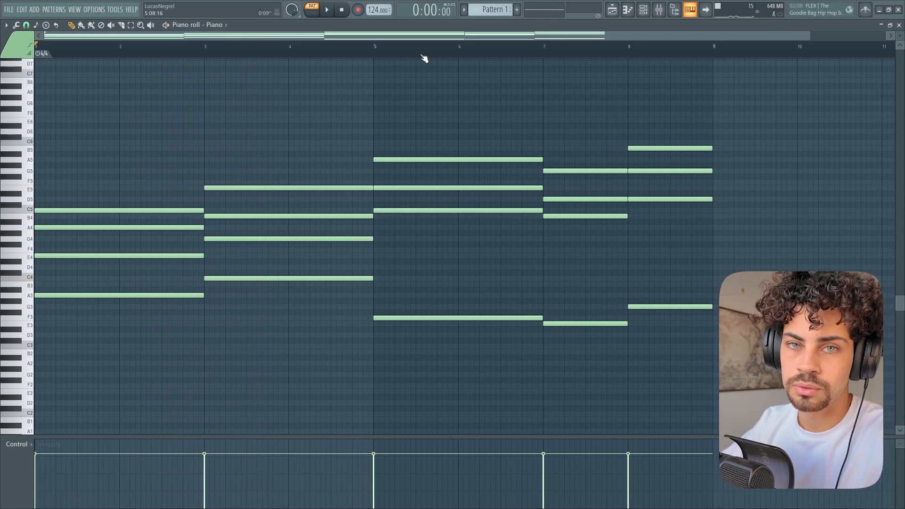
- Play the arrangement in song mode from bar 4 to hear Pattern 1 together with the vocal stem
scroll(425, 59, "down", 1)
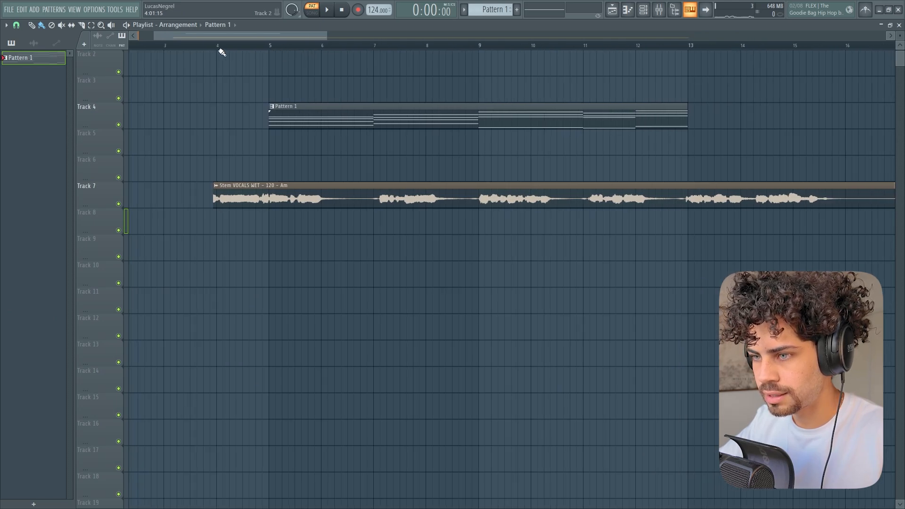
left_click(218, 47)
scroll(219, 51, "down", 1)
scroll(309, 104, "up", 1)
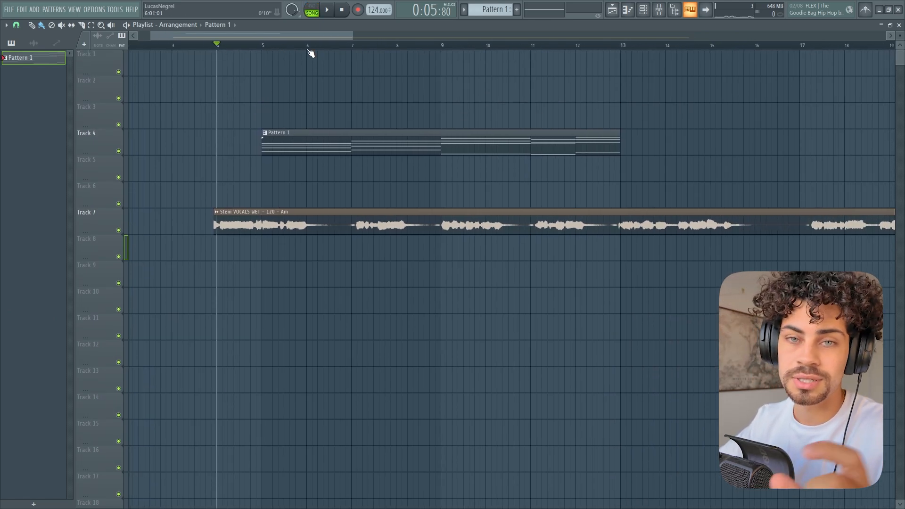
scroll(309, 51, "up", 2)
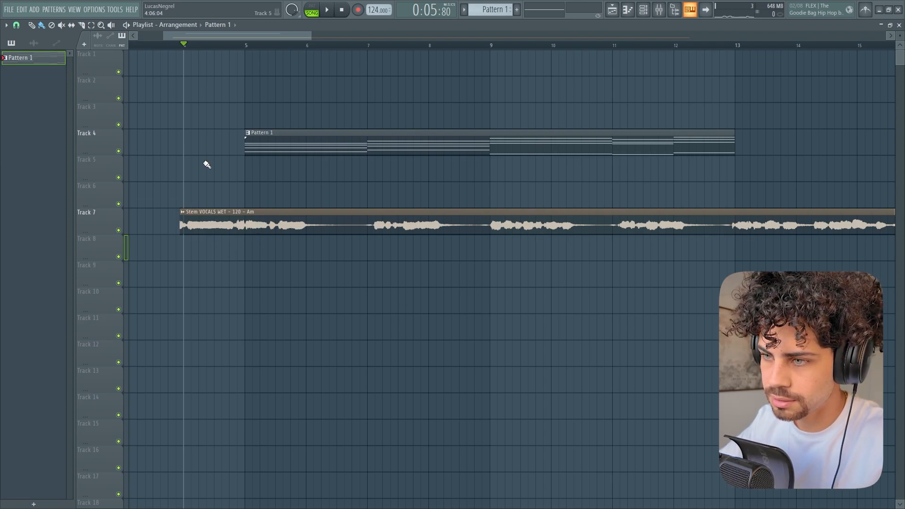
left_click_drag(228, 35, 206, 35)
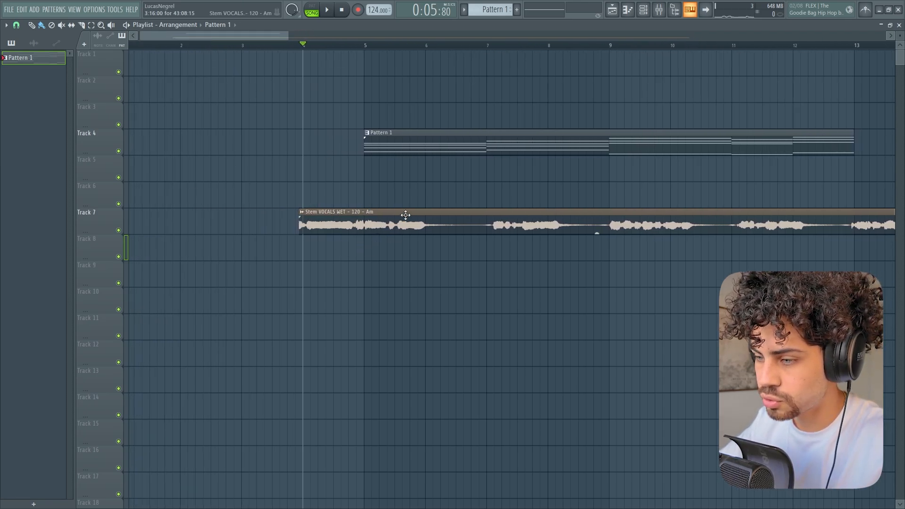
left_click_drag(405, 215, 382, 236)
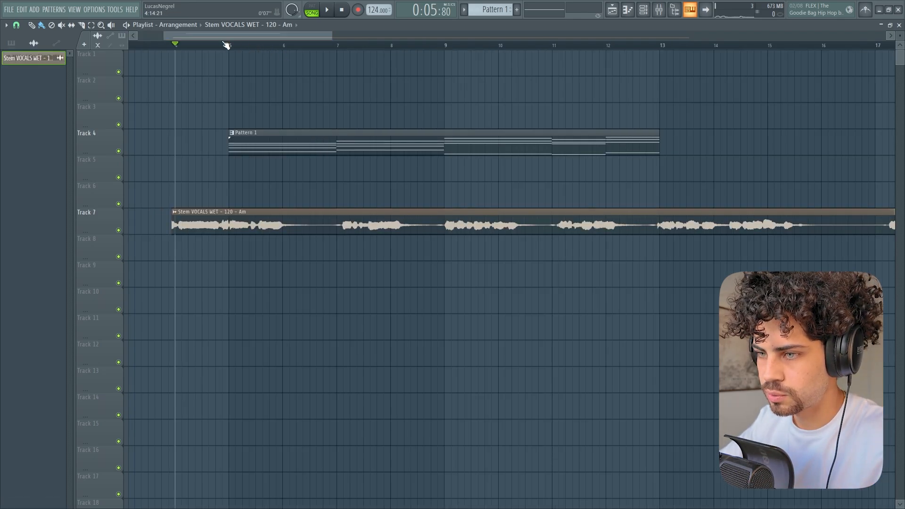
left_click(199, 44)
key("space")
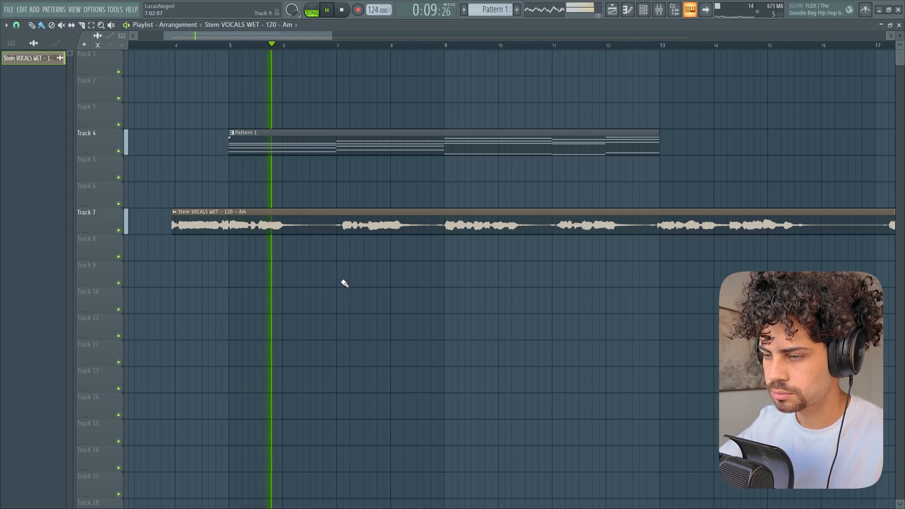
- Set the vocal clip's channel volume to 69% and add a second Pattern 1 clip at bar 13 on Track 4
double_click(353, 226)
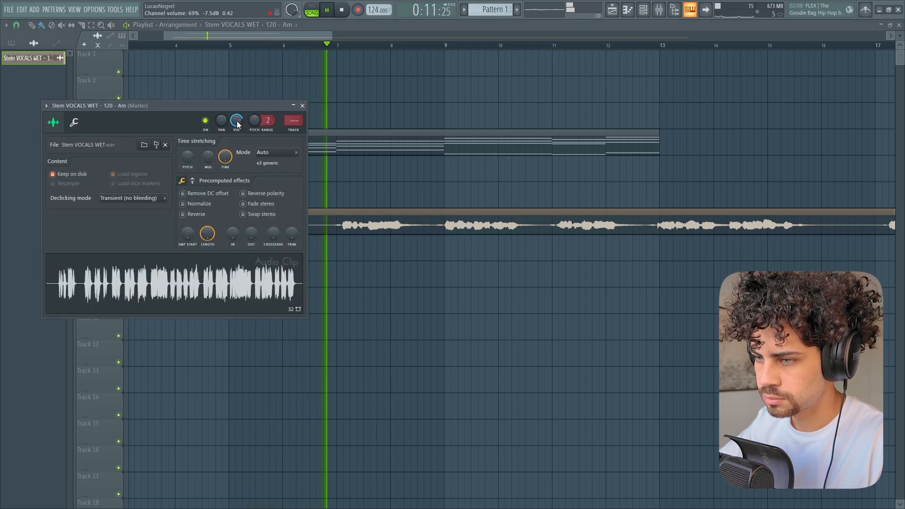
key("Escape")
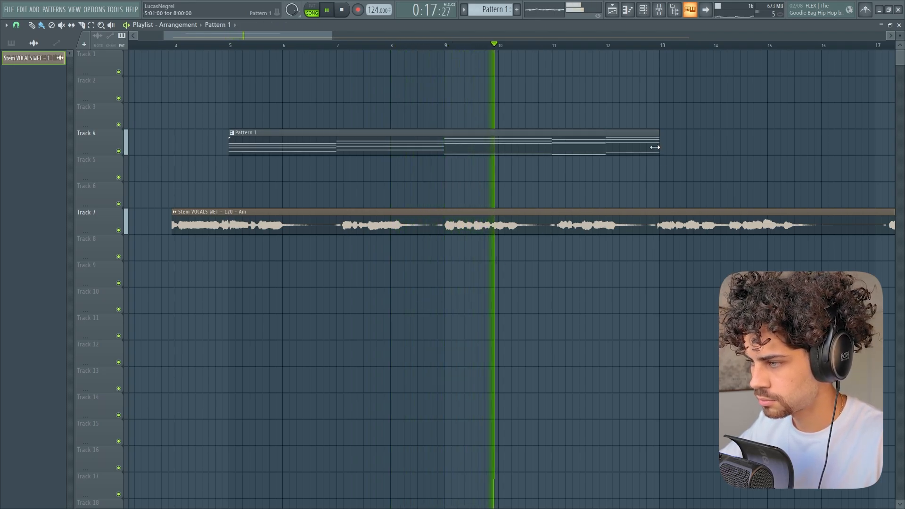
left_click(674, 142)
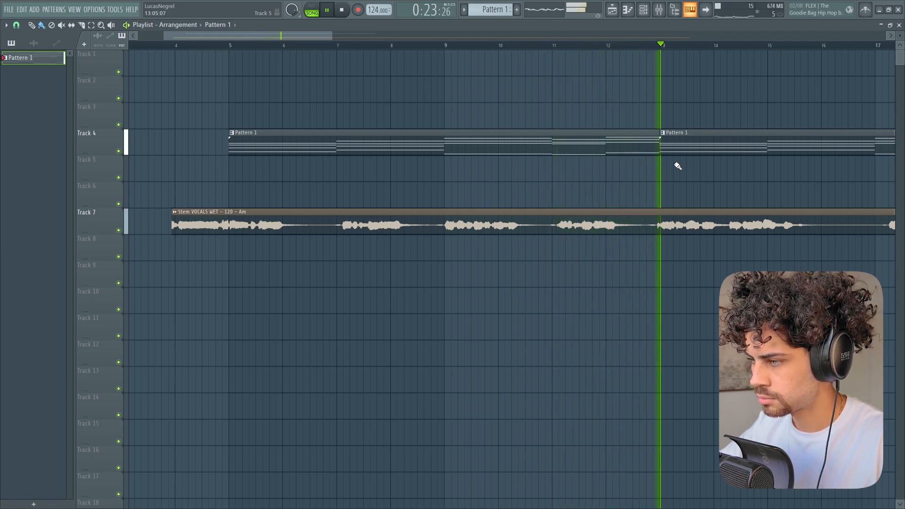
scroll(538, 47, "down", 2)
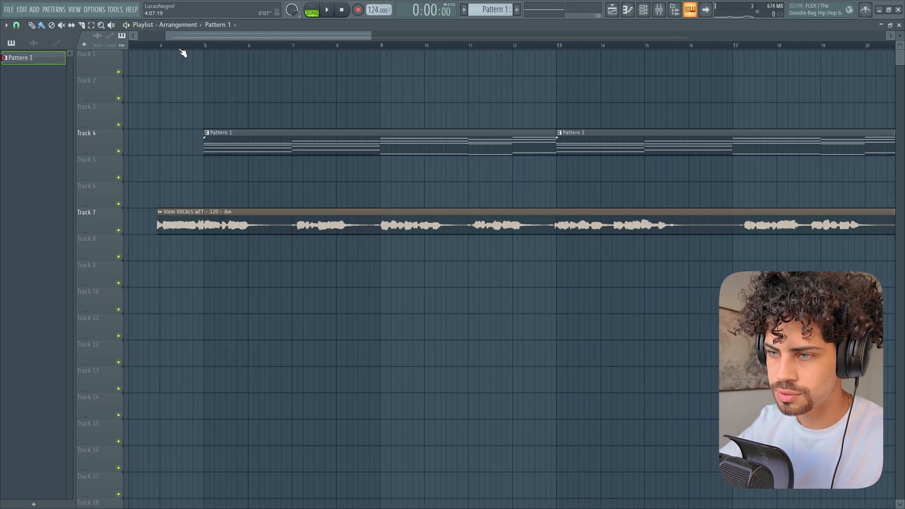
- Solo the Piano #2 channel and open its notes in the piano roll
key("F6")
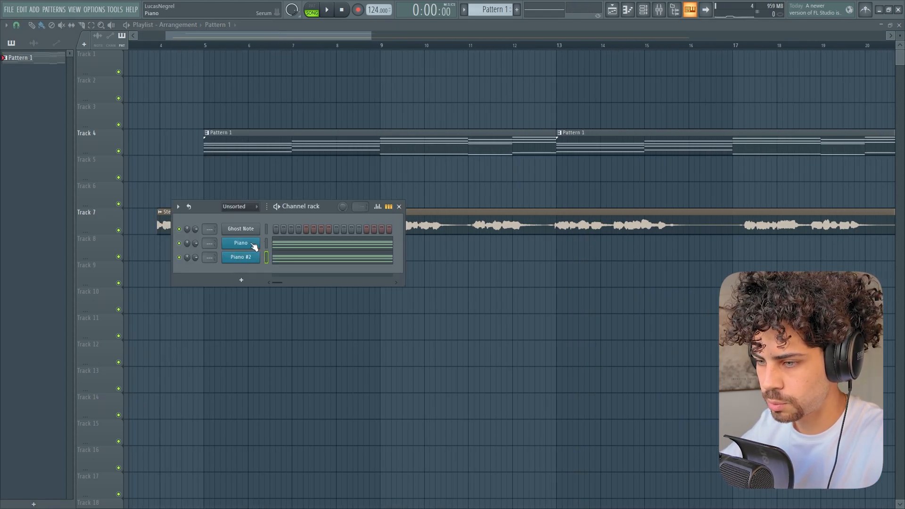
right_click(178, 256)
left_click(297, 261)
left_click(299, 260)
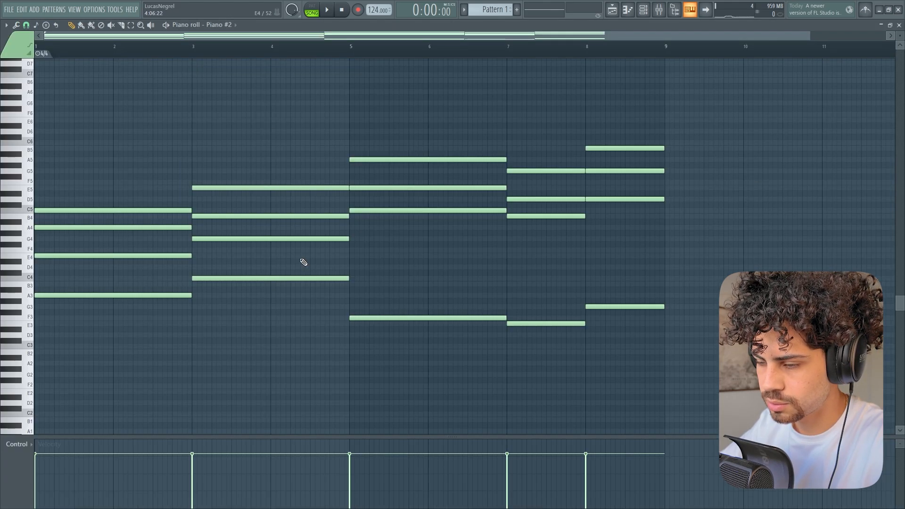
- Transpose all Piano #2 notes up one octave while playing the pattern in pattern mode
left_click(317, 13)
key("space")
key("ctrl+Up")
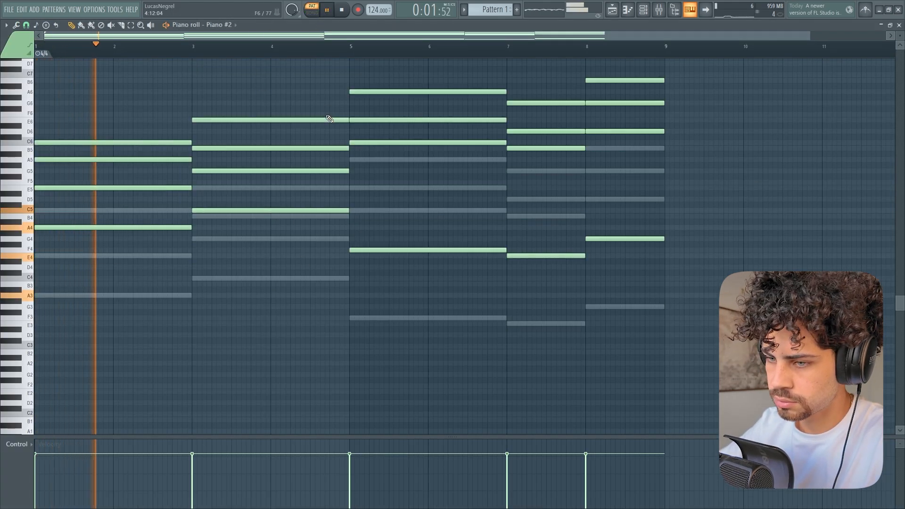
scroll(329, 118, "up", 3)
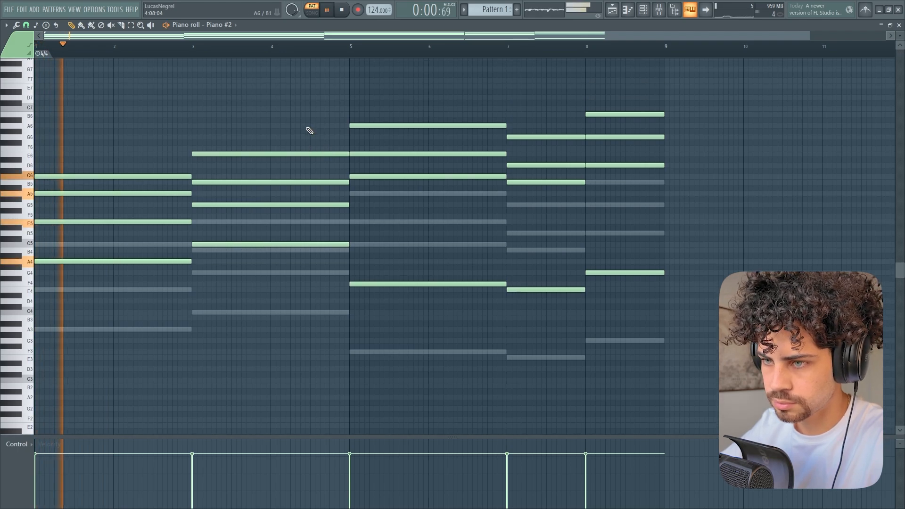
scroll(47, 50, "up", 2)
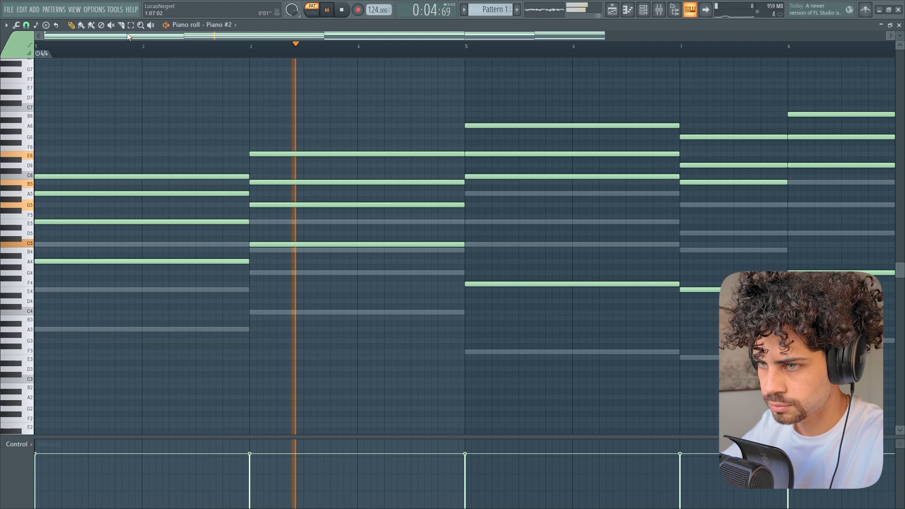
scroll(147, 51, "down", 2)
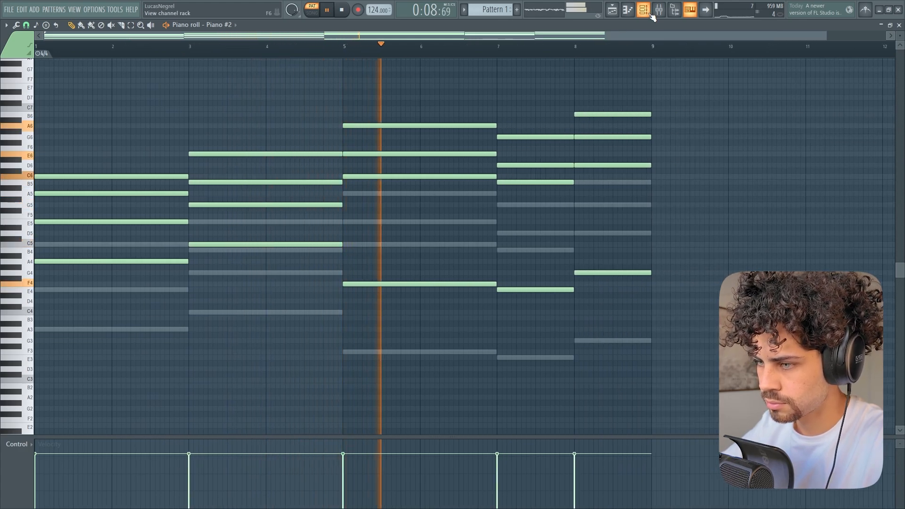
key("space")
- Turn off solo on Piano #2 and play both piano layers together, balancing them with a channel volume of 73%
left_click(650, 14)
right_click(179, 257)
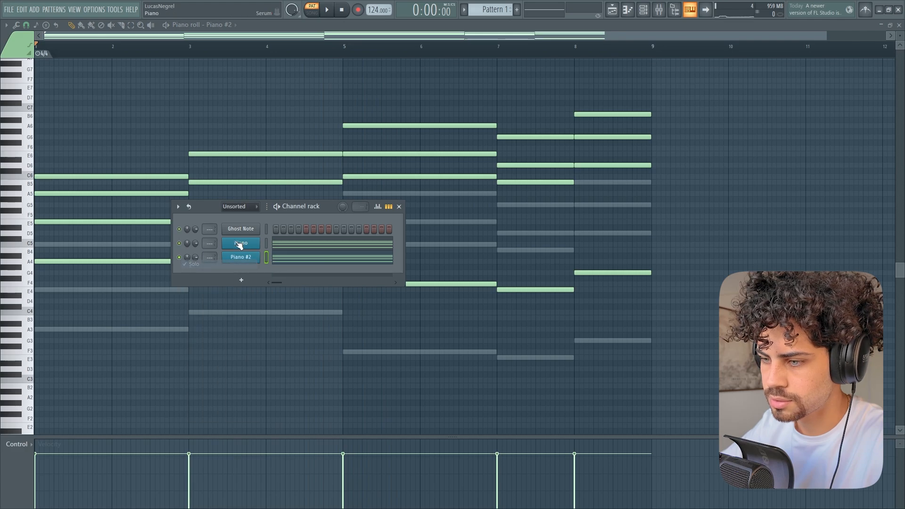
key("space")
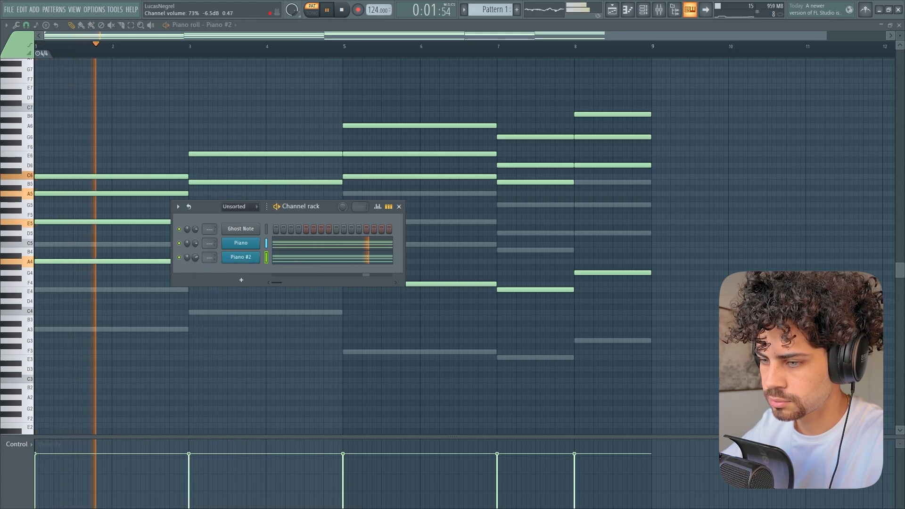
left_click_drag(210, 209, 318, 324)
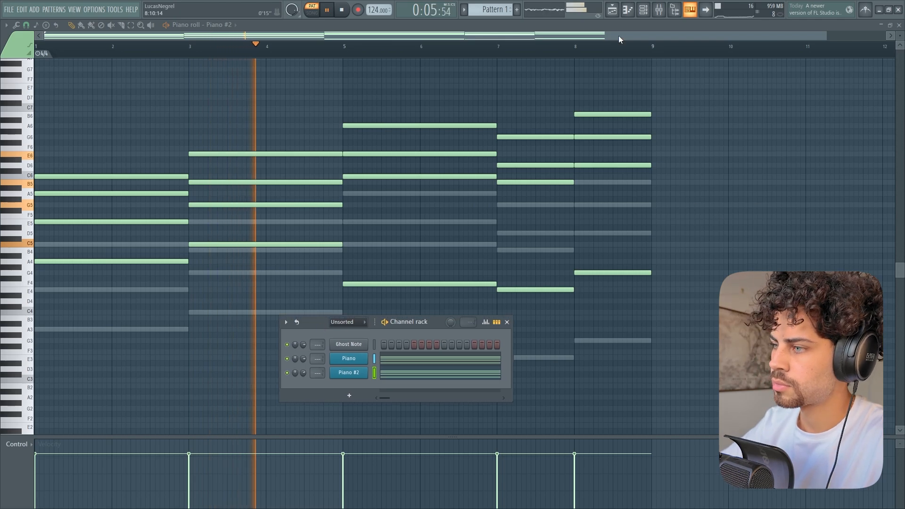
key("space")
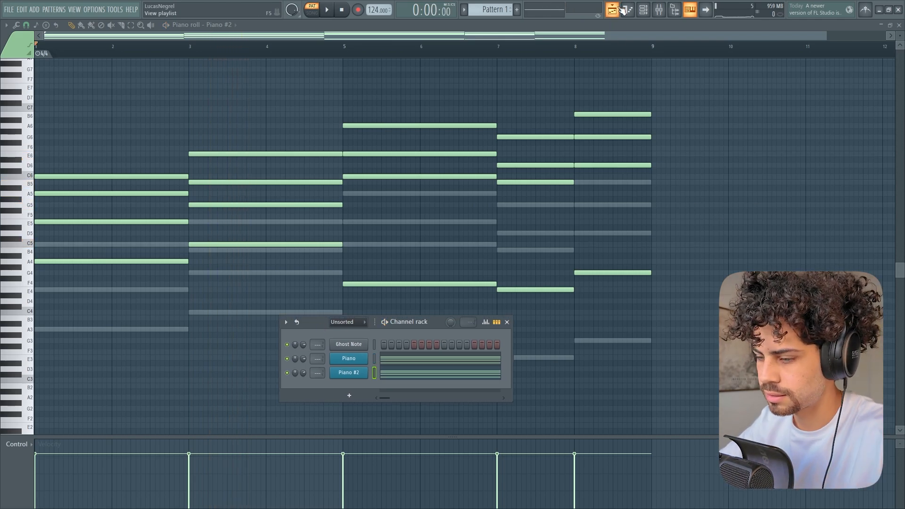
- Add a time marker named "Drop" at bar 13 in the playlist
left_click(625, 10)
scroll(354, 40, "right", 3)
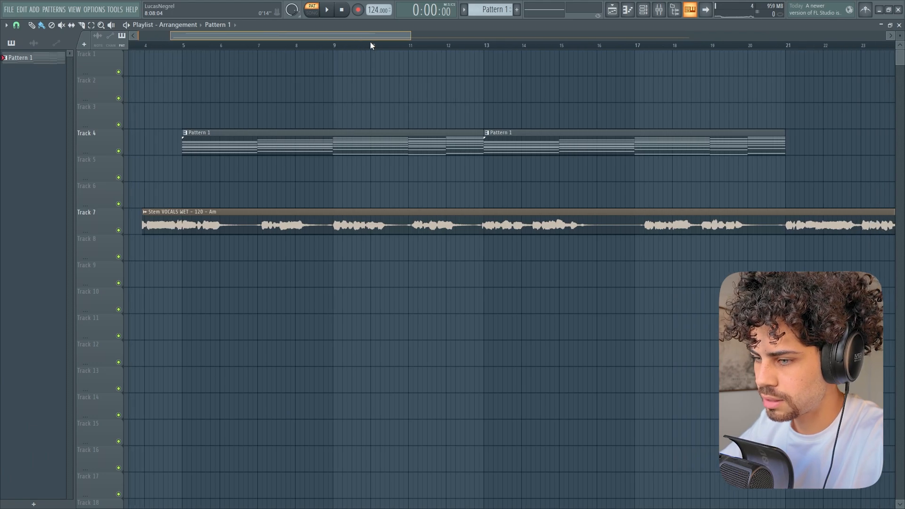
left_click(395, 45)
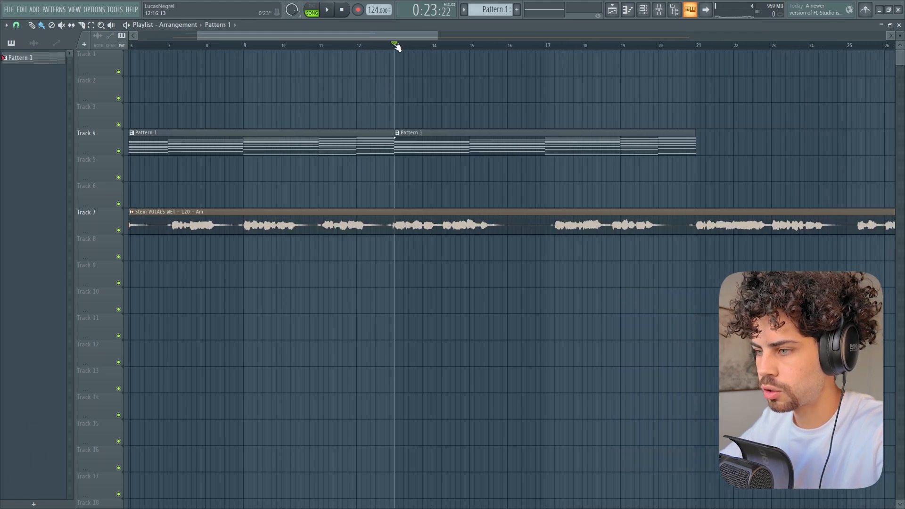
right_click(396, 46)
left_click(435, 104)
type("Drop")
key("Return")
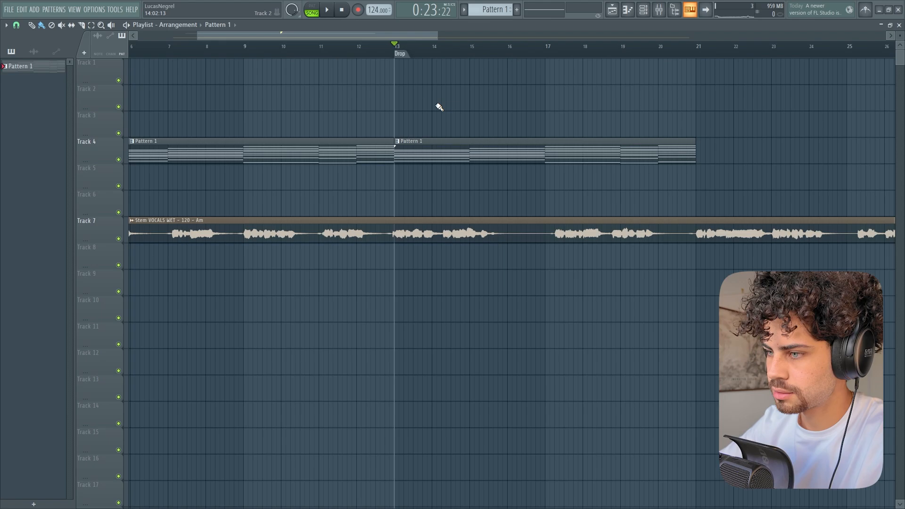
- Delete the upper notes of every chord in the Bass channel's piano roll, keeping only the lowest note of each
scroll(436, 103, "up", 3)
left_click(643, 10)
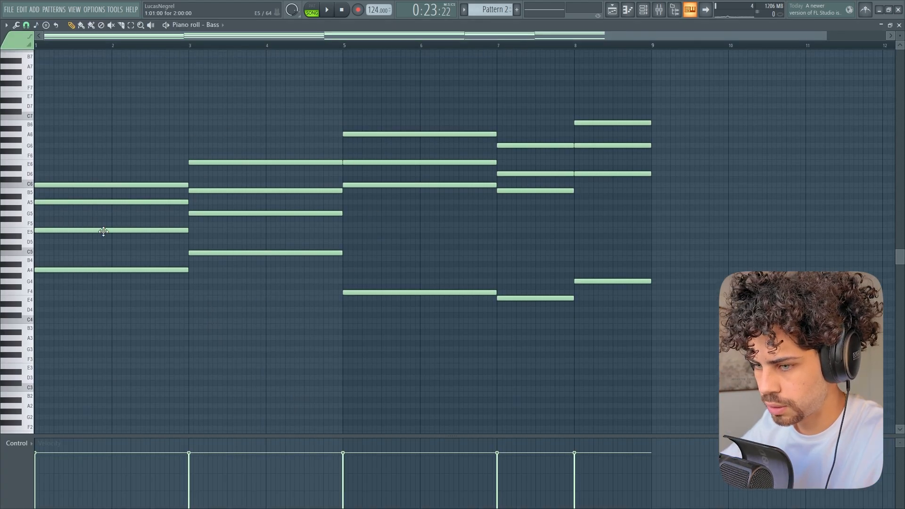
scroll(101, 273, "up", 1)
right_click(104, 247)
right_click(106, 219)
right_click(250, 230)
right_click(254, 208)
right_click(269, 179)
right_click(406, 202)
right_click(424, 179)
right_click(441, 151)
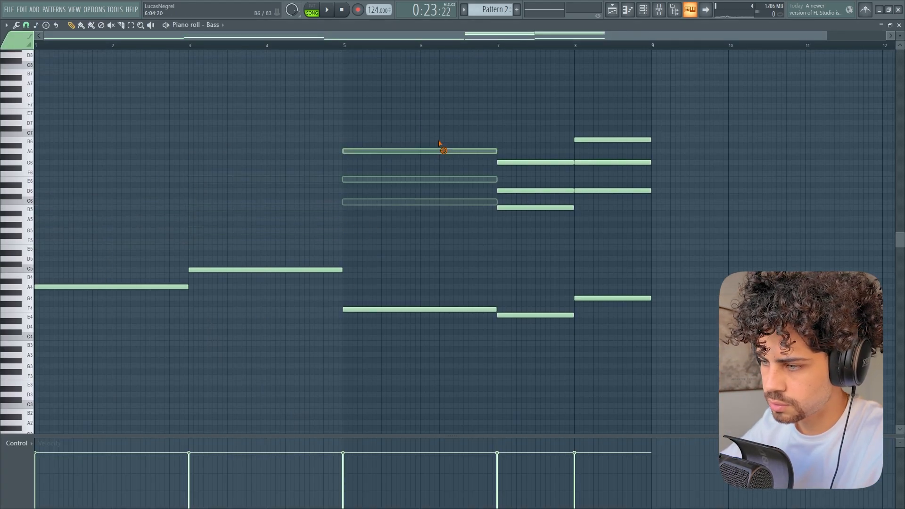
right_click(586, 191)
right_click(552, 163)
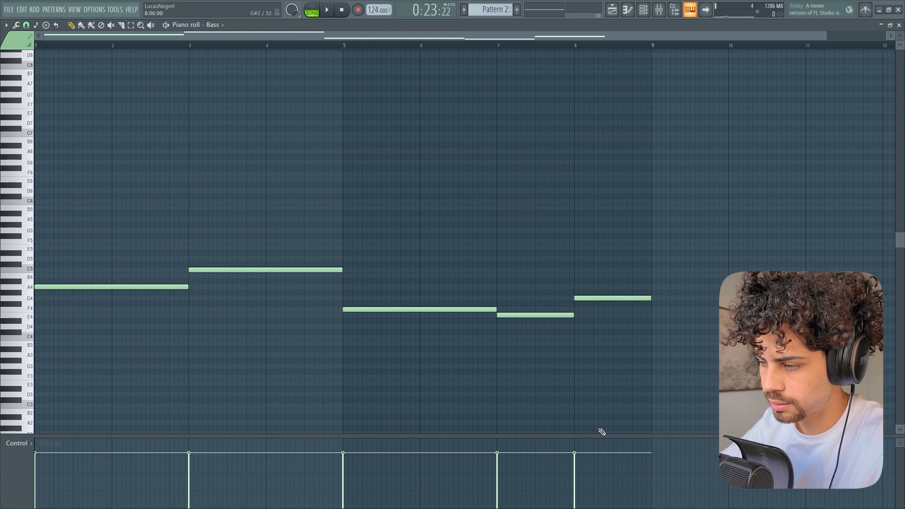
- Play the bass line on its own in pattern mode
scroll(59, 46, "up", 2)
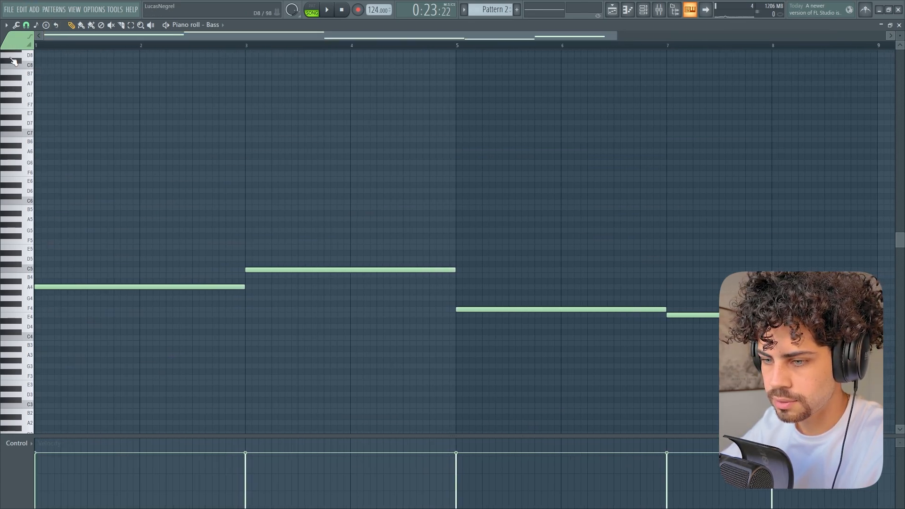
key("l")
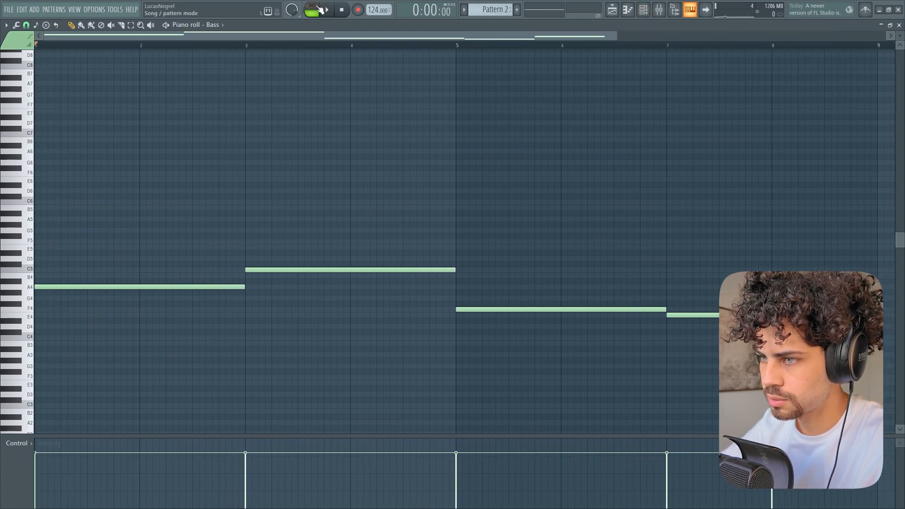
key("space")
scroll(280, 49, "down", 2)
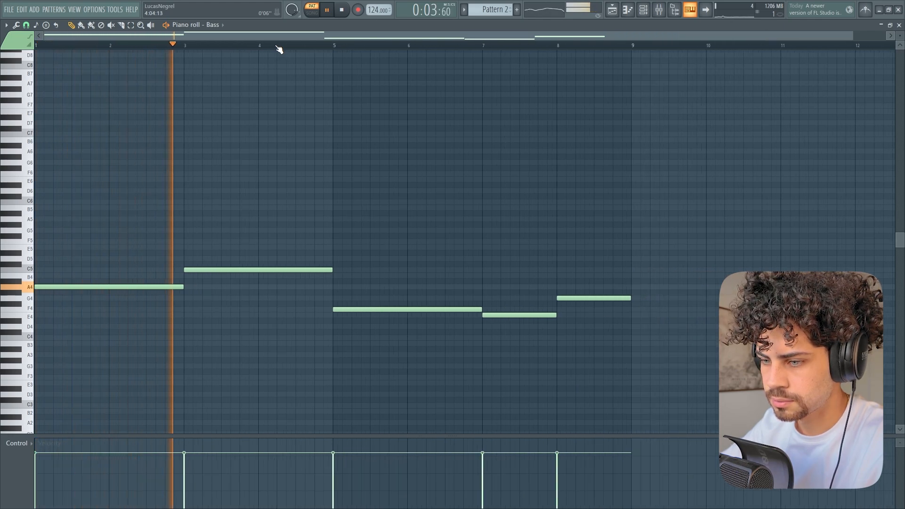
key("space")
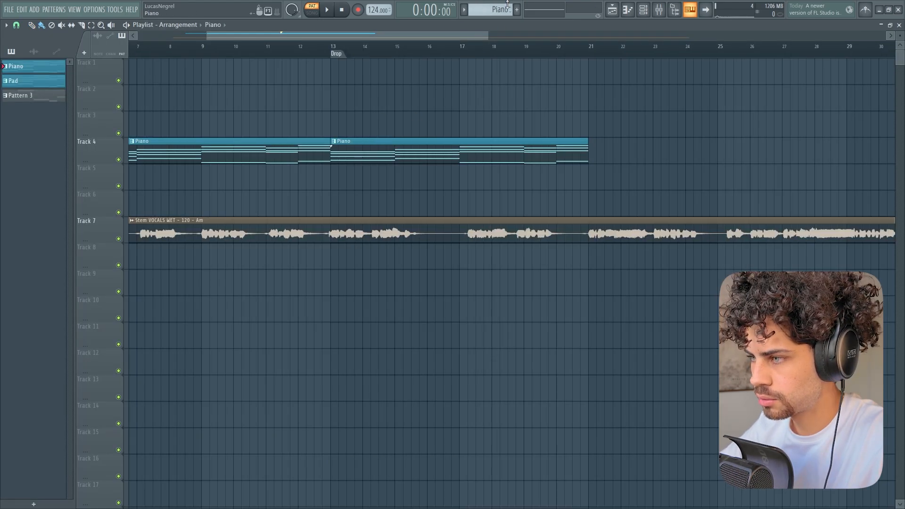
- Place the Pad pattern on Track 5 and the bass line pattern on Track 9, both starting at the Drop marker
scroll(507, 5, "down", 1)
left_click(335, 179)
scroll(503, 9, "down", 1)
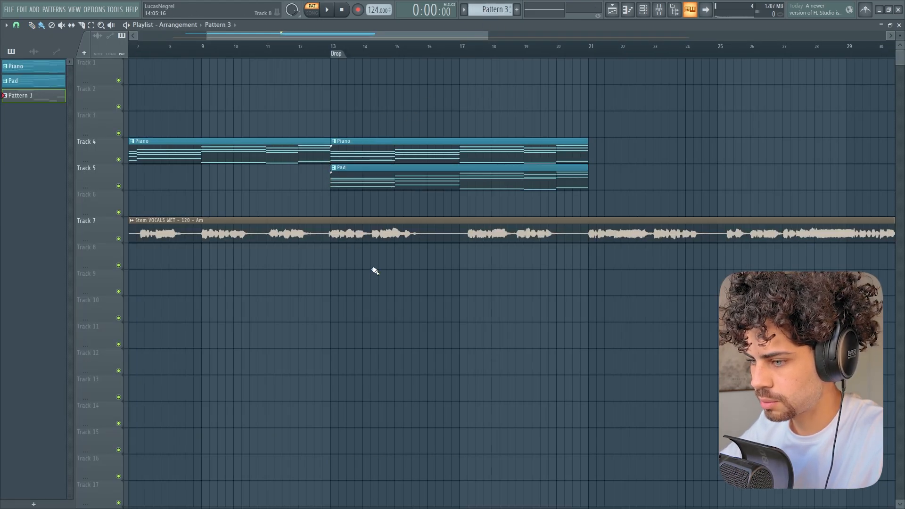
left_click(337, 294)
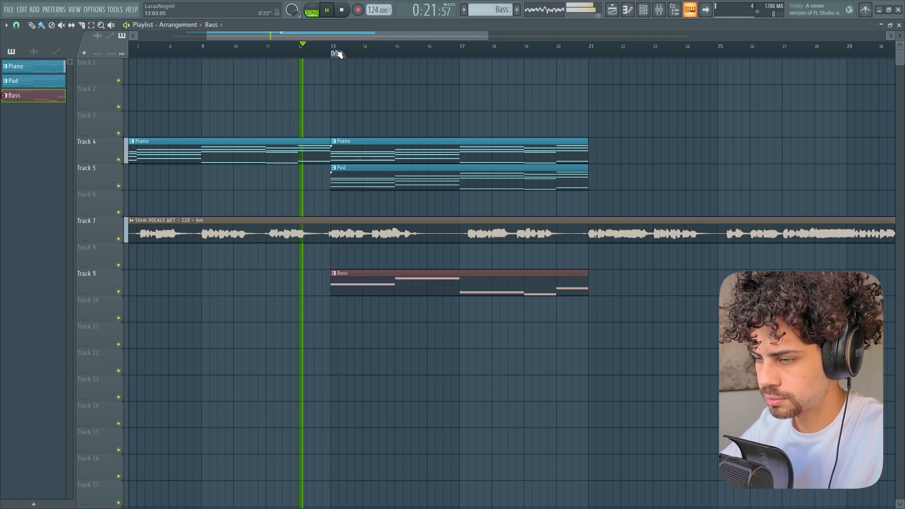
- Play the arrangement through the drop to hear the piano, pad and bass together with the vocals
scroll(336, 51, "up", 2)
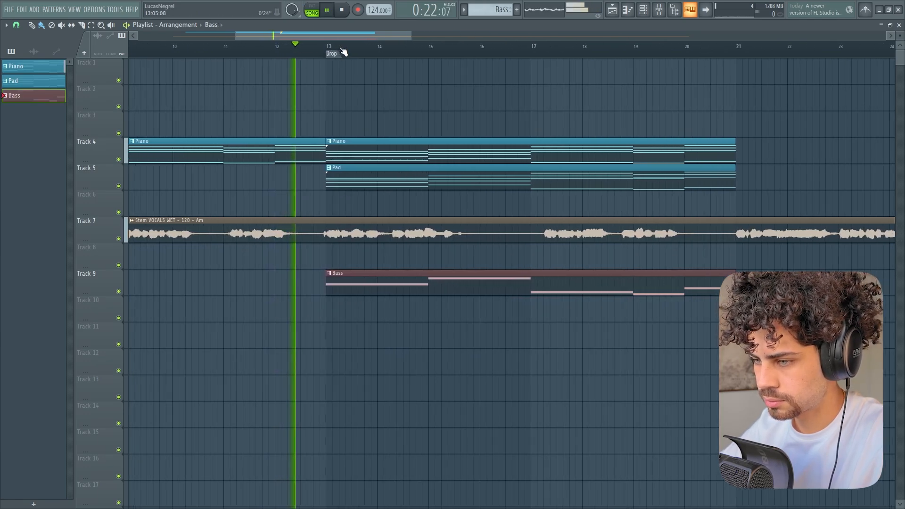
scroll(343, 52, "down", 1)
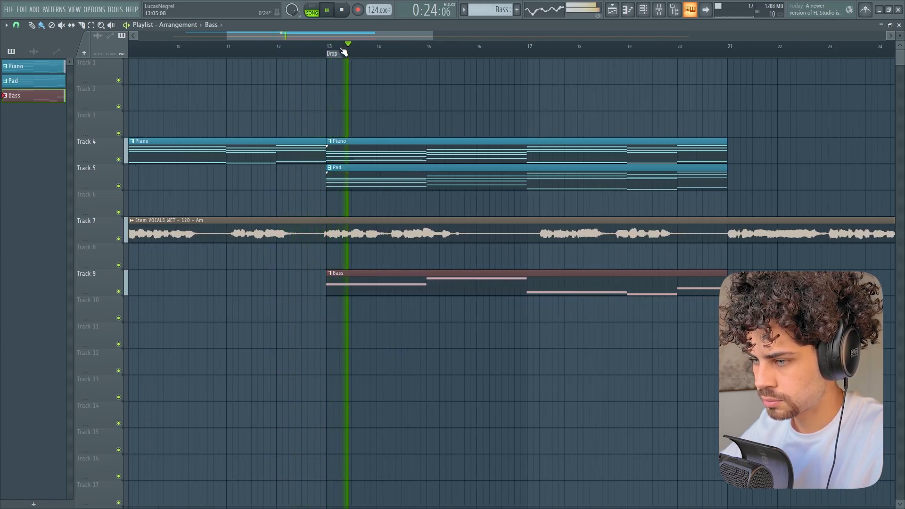
scroll(344, 52, "down", 3)
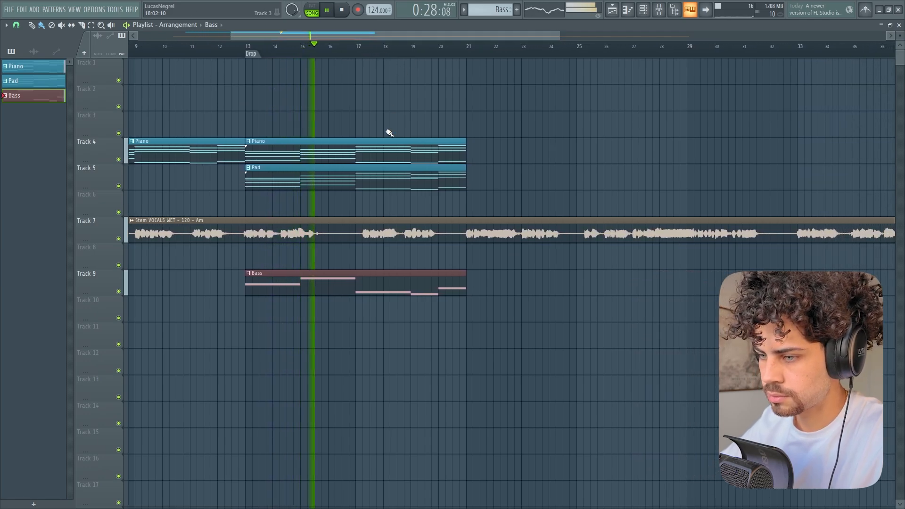
- Slice the vocal stem on Track 7 at the Drop marker and move the part after the cut to start at bar 21
key("space")
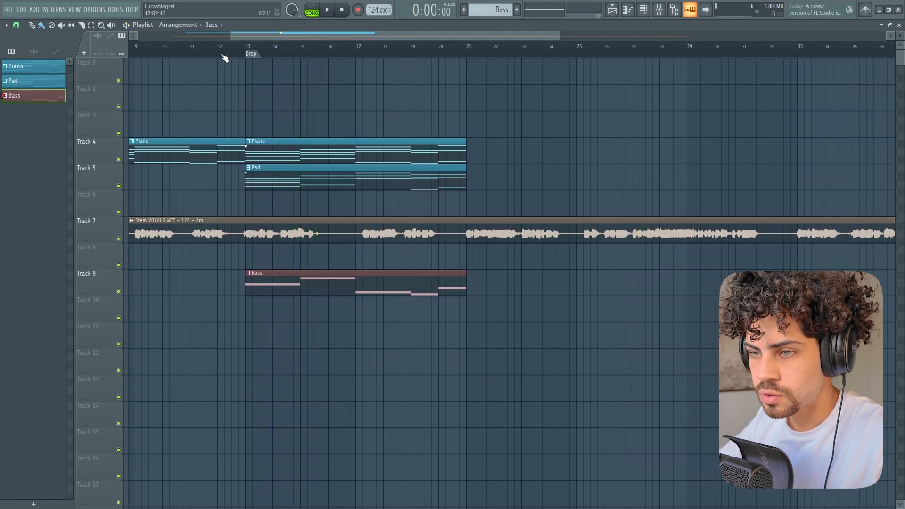
scroll(224, 58, "up", 3)
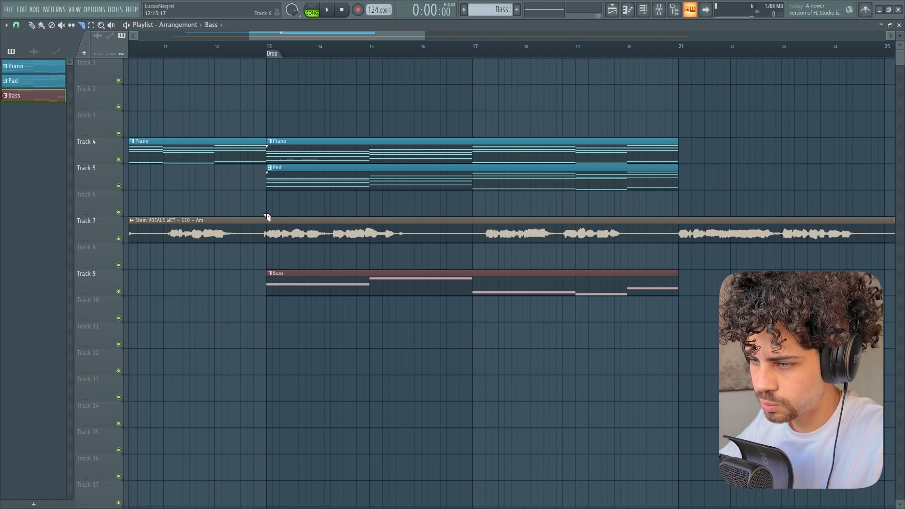
left_click_drag(270, 255, 269, 255)
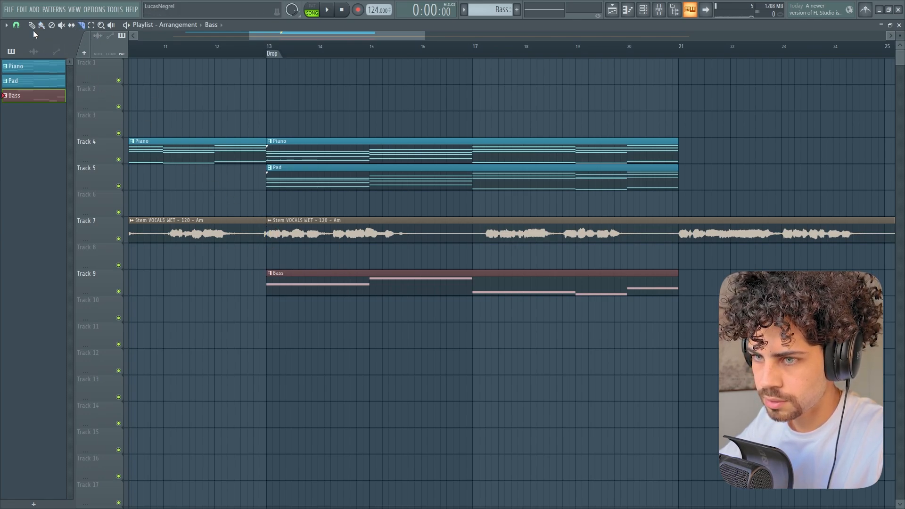
left_click(31, 25)
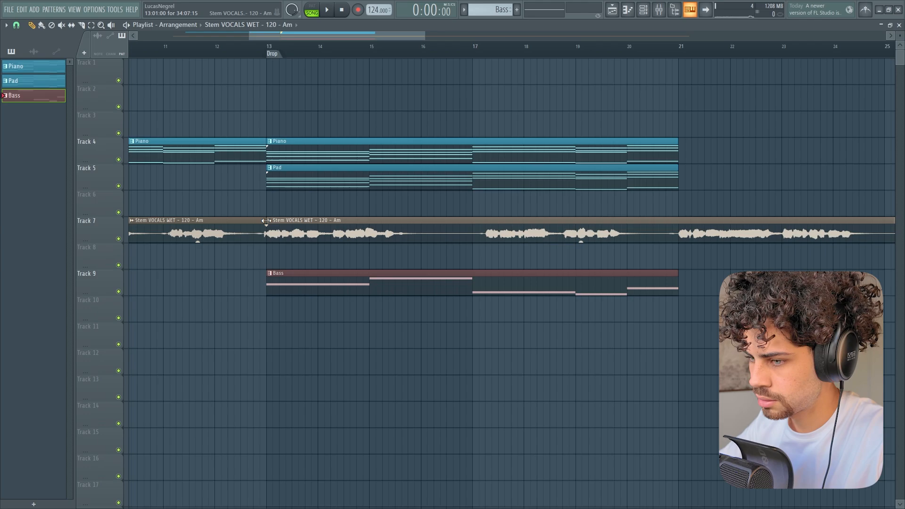
left_click_drag(266, 221, 679, 220)
- Play the arrangement from just before the drop to hear the transition without vocals
left_click(205, 47)
key("space")
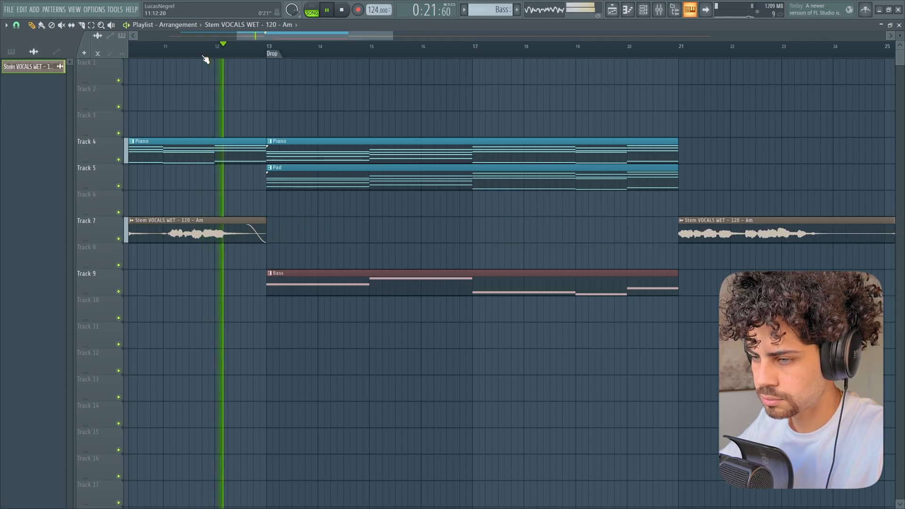
scroll(205, 59, "down", 1)
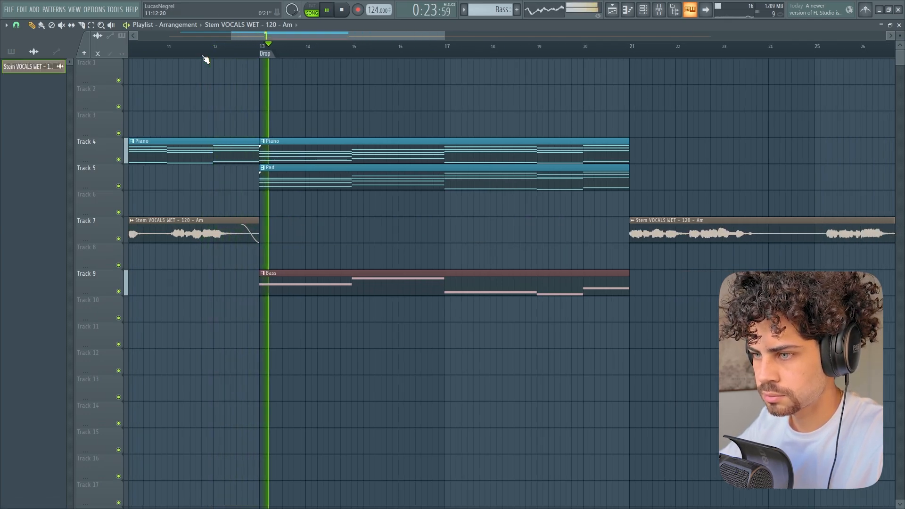
scroll(204, 57, "down", 3)
left_click_drag(249, 38, 259, 37)
- Duplicate the drop's Piano, Pad and Bass clips so the copies start at bar 21
left_click_drag(388, 124, 363, 333)
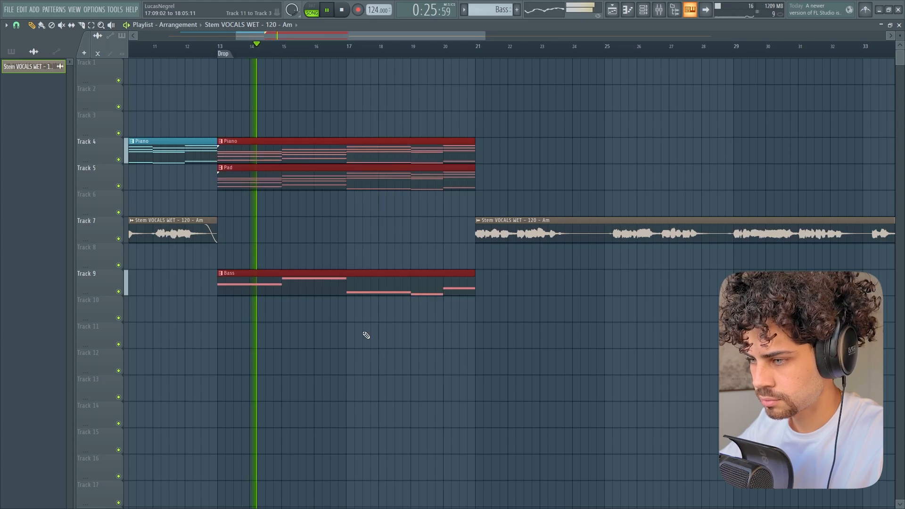
scroll(608, 57, "up", 5)
key("ctrl+b")
scroll(609, 57, "down", 6)
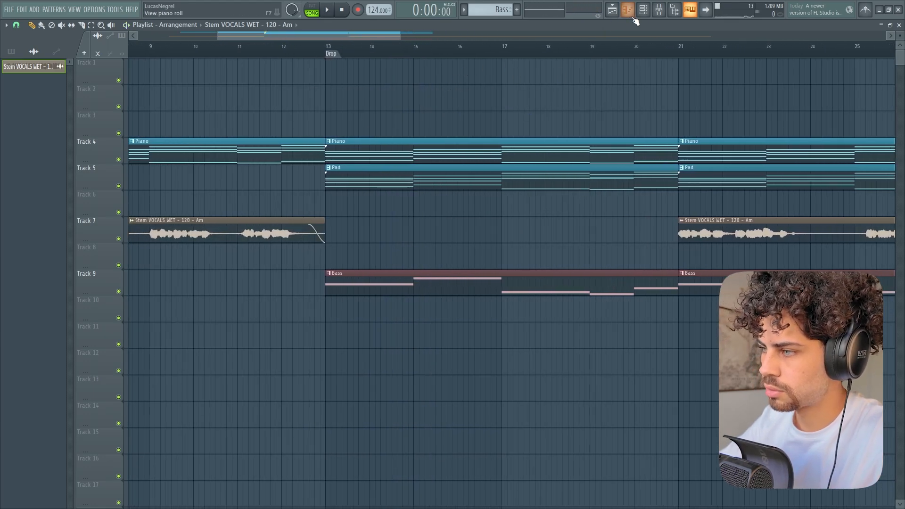
- Place Kick_008 on Track 12 at the Drop marker and repeat it on every beat up to bar 21
left_click(644, 9)
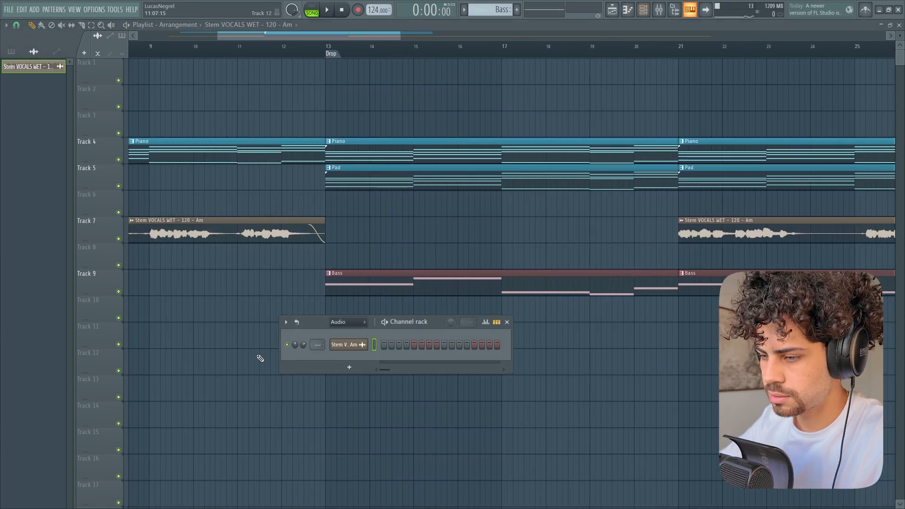
left_click(348, 322)
scroll(414, 226, "down", 2)
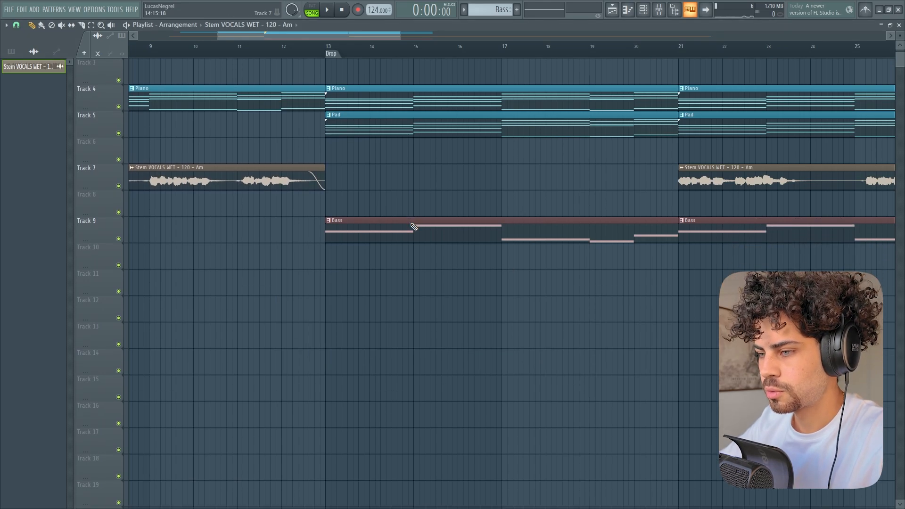
scroll(414, 225, "up", 2)
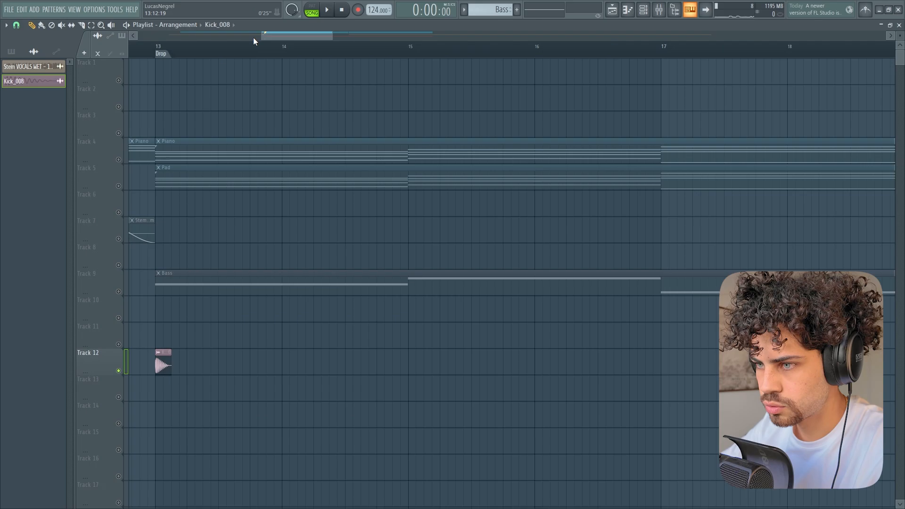
scroll(262, 61, "left", 1)
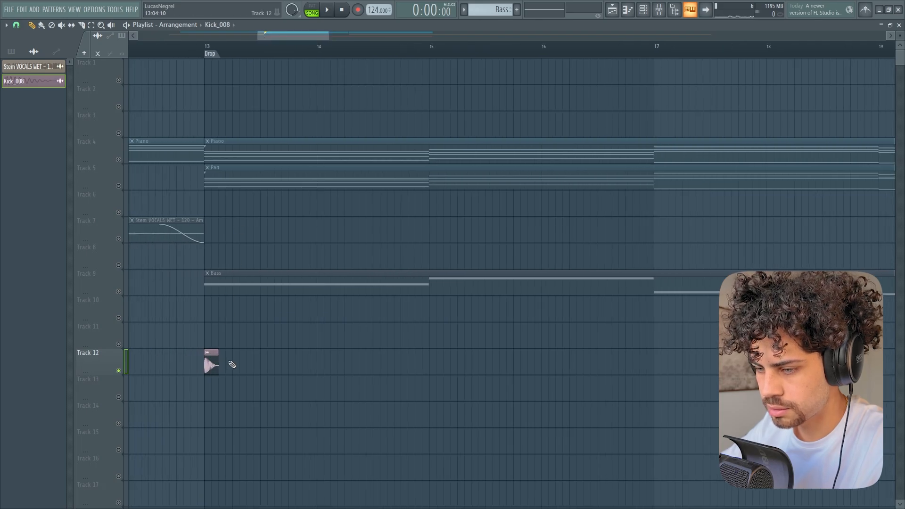
left_click_drag(232, 365, 295, 360)
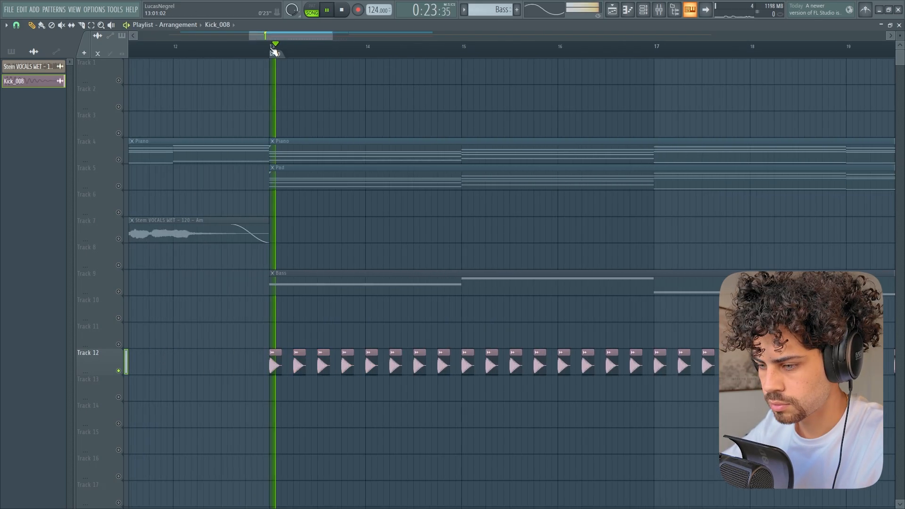
- Listen to the soloed kick pattern on Track 12 from the Drop marker
scroll(274, 52, "up", 2)
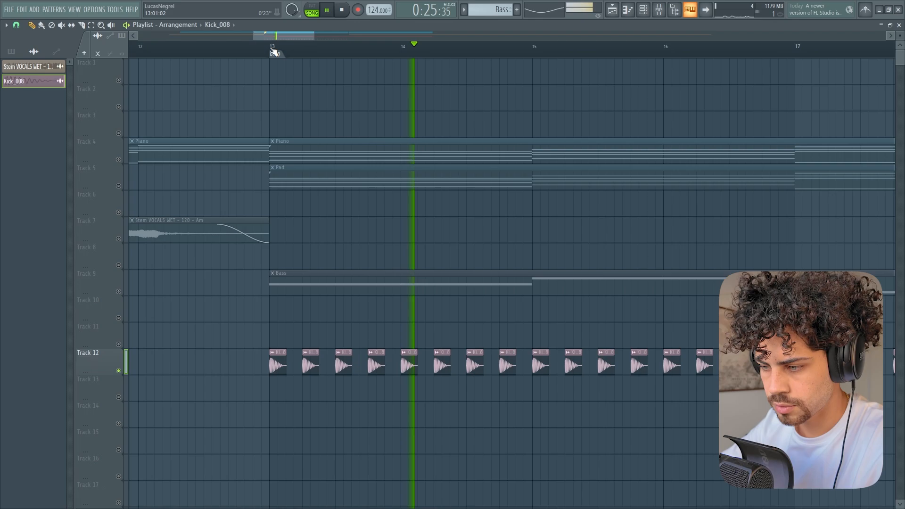
key("space")
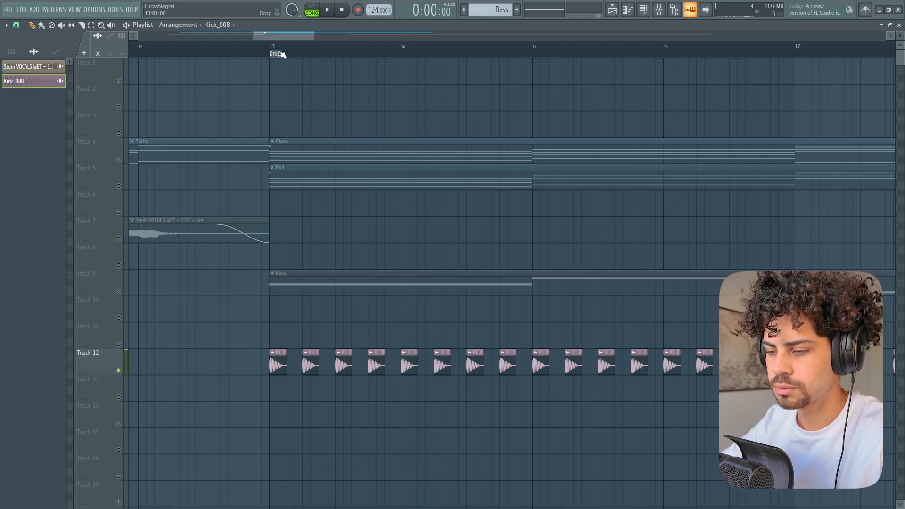
scroll(279, 55, "down", 1)
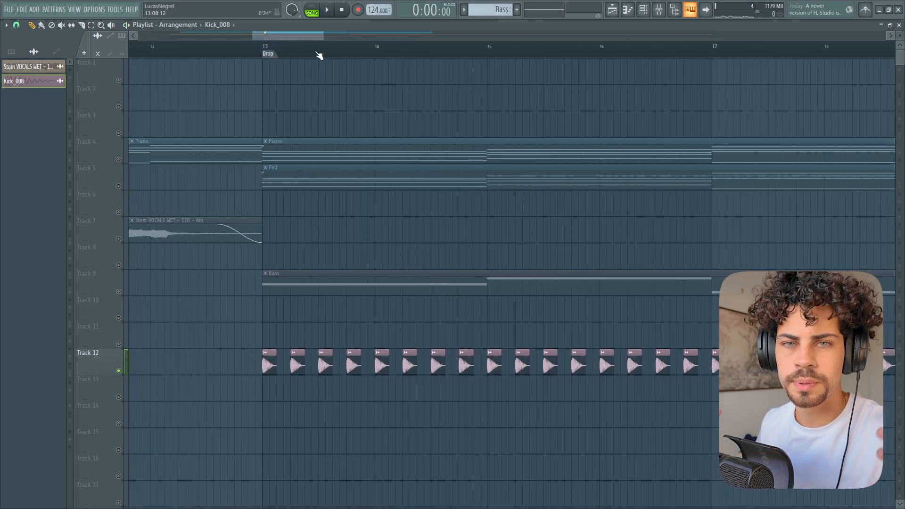
scroll(319, 56, "down", 1)
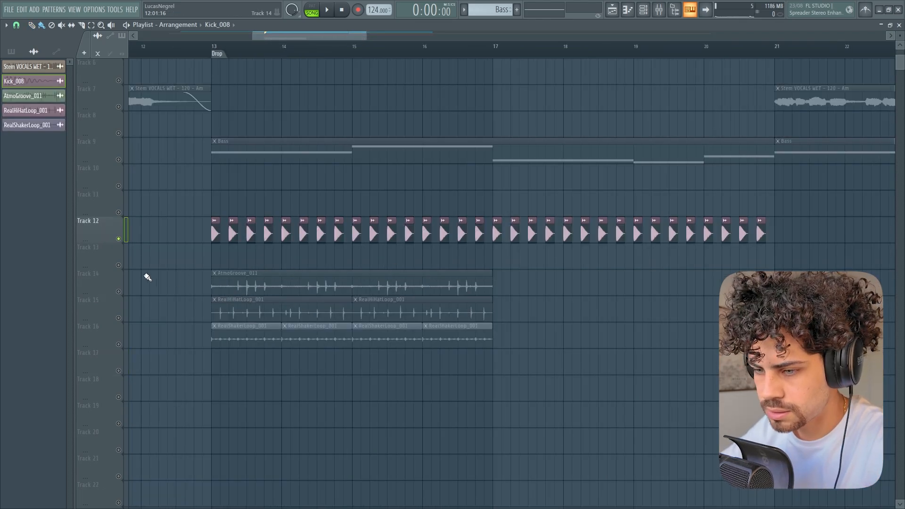
- Unmute the AtmoGroove_011 loop on Track 14 and play it together with the kick from the Drop marker
left_click(120, 292)
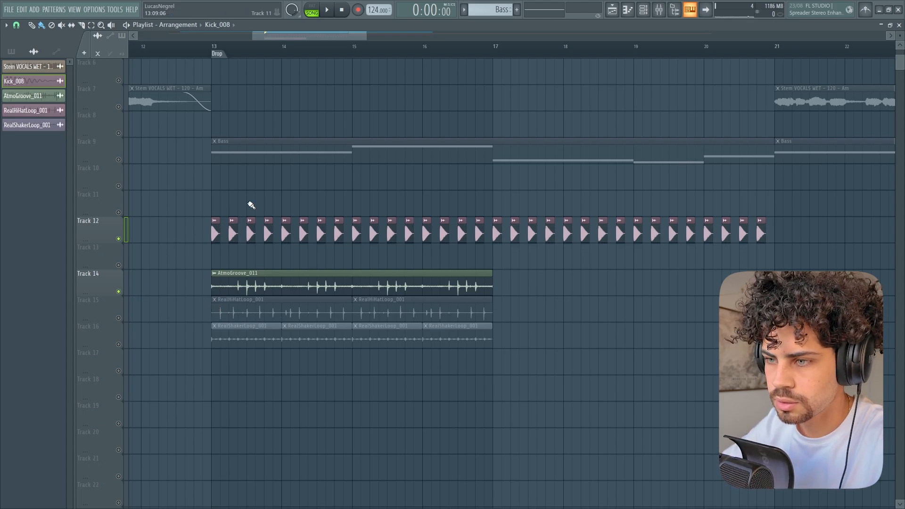
left_click(213, 44)
key("space")
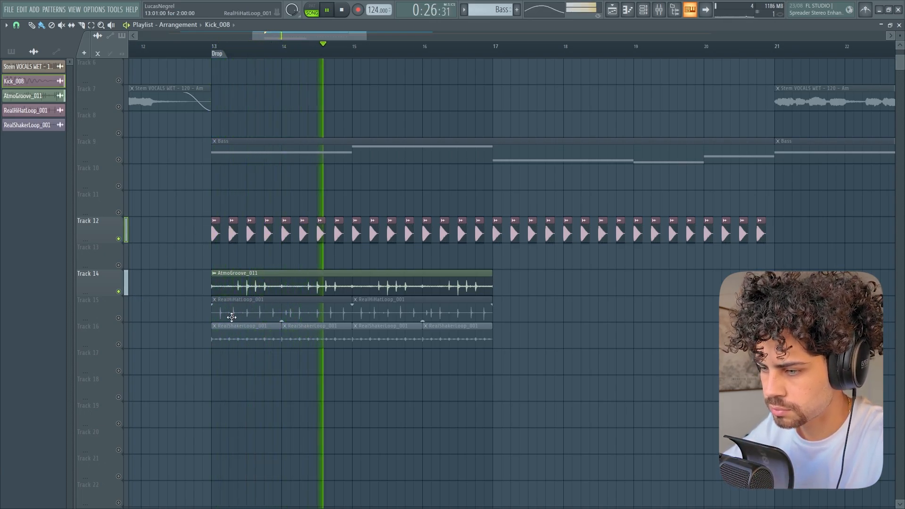
key("space")
- Solo the RealHiHatLoop_001 clips on Track 15 and play them from the Drop marker
right_click(119, 318)
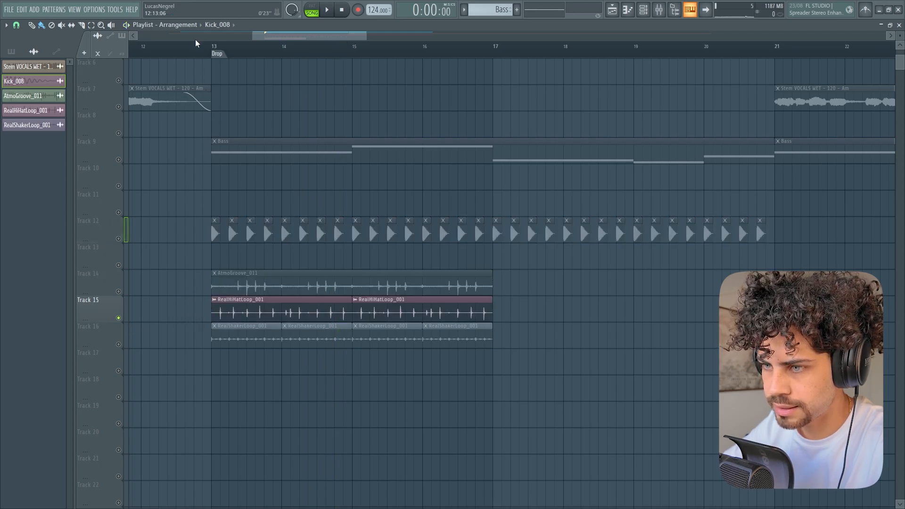
left_click(215, 43)
left_click_drag(217, 43, 213, 44)
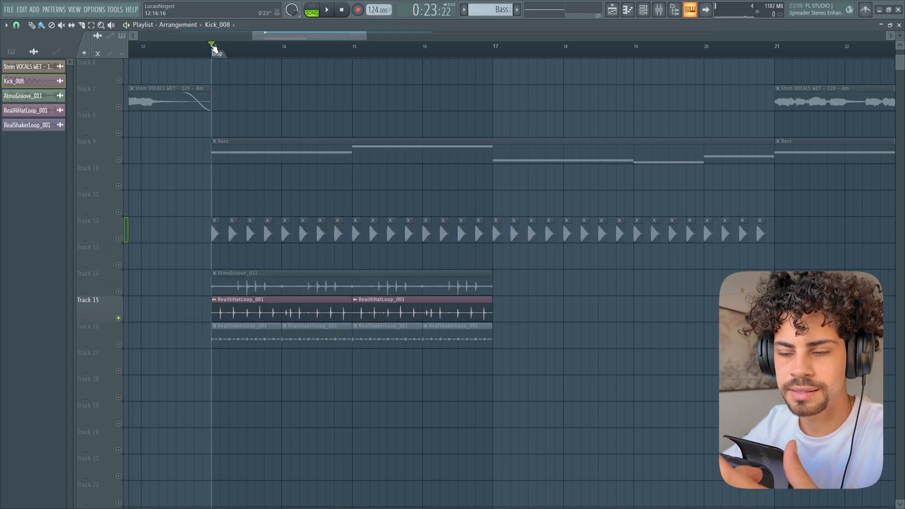
key("space")
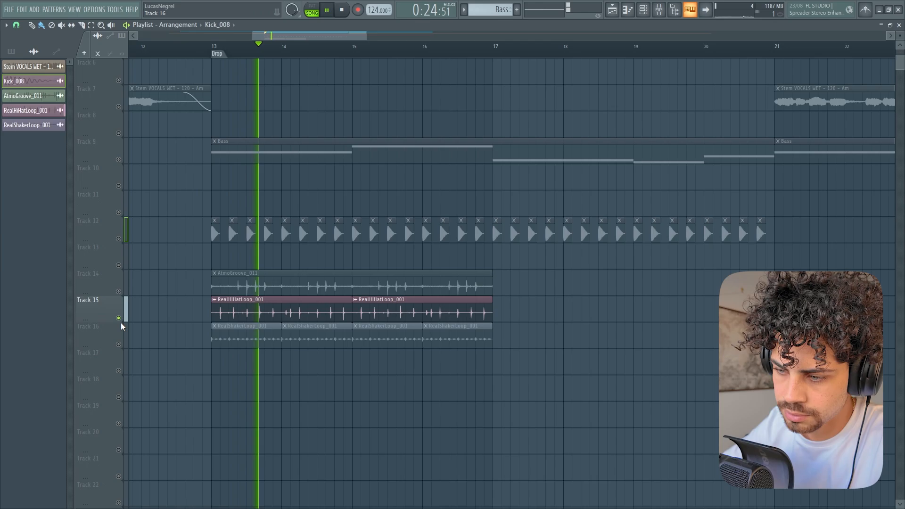
- Solo the RealShakerLoop_001 clips on Track 16 during playback, stop, and release the solo
right_click(119, 344)
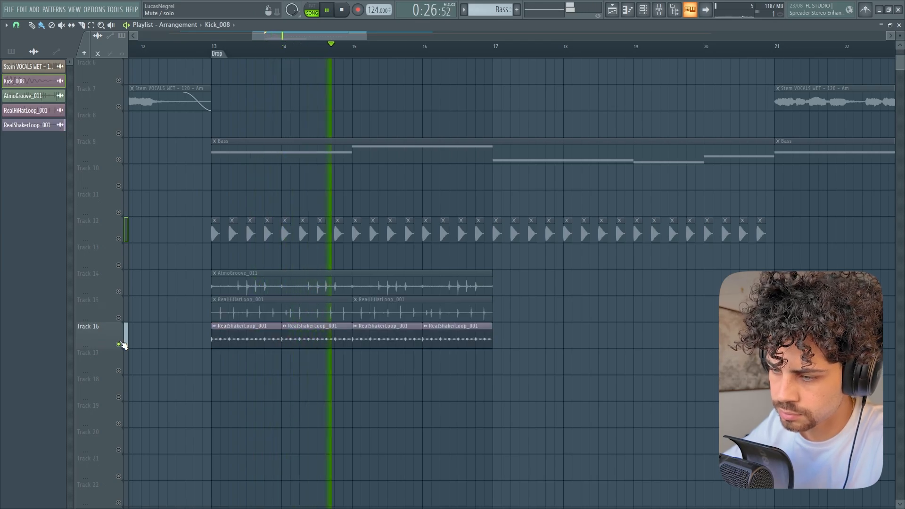
key("space")
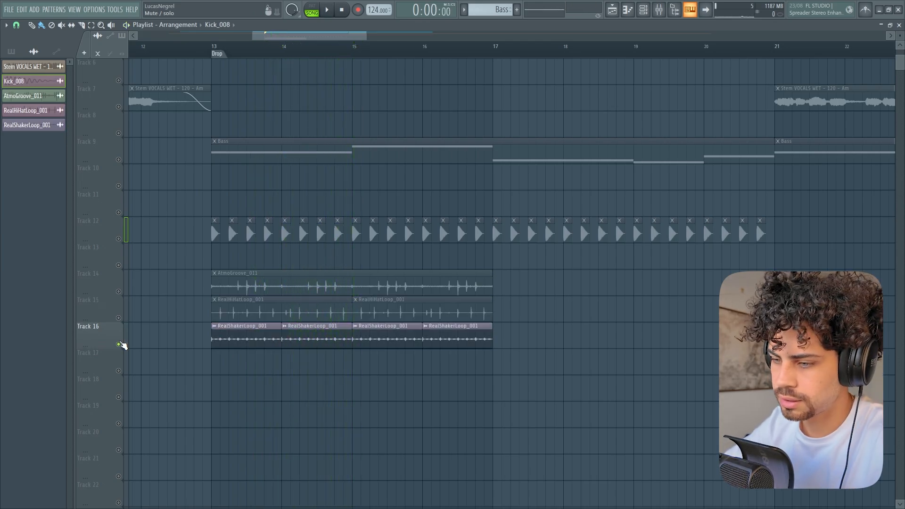
right_click(119, 344)
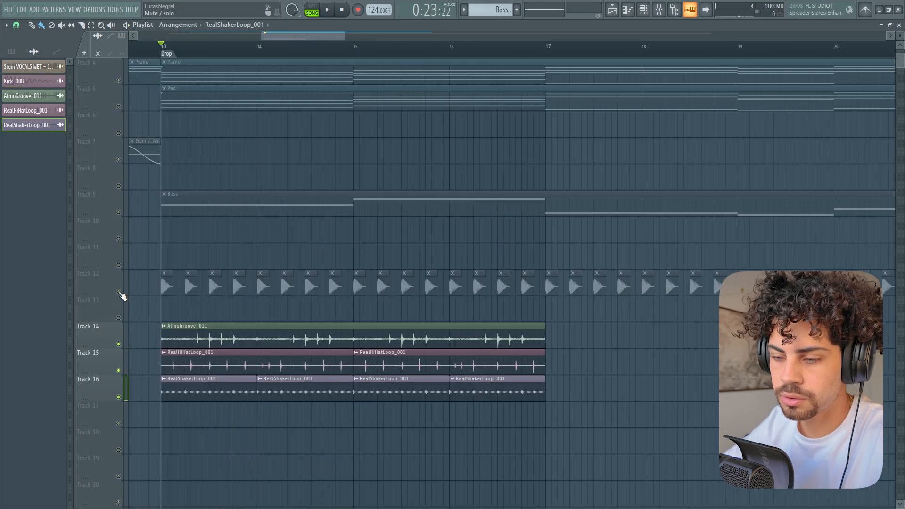
- Unmute the kick on Track 12 and play it together with the groove, hi-hat and shaker loops
left_click(118, 292)
scroll(188, 271, "down", 2)
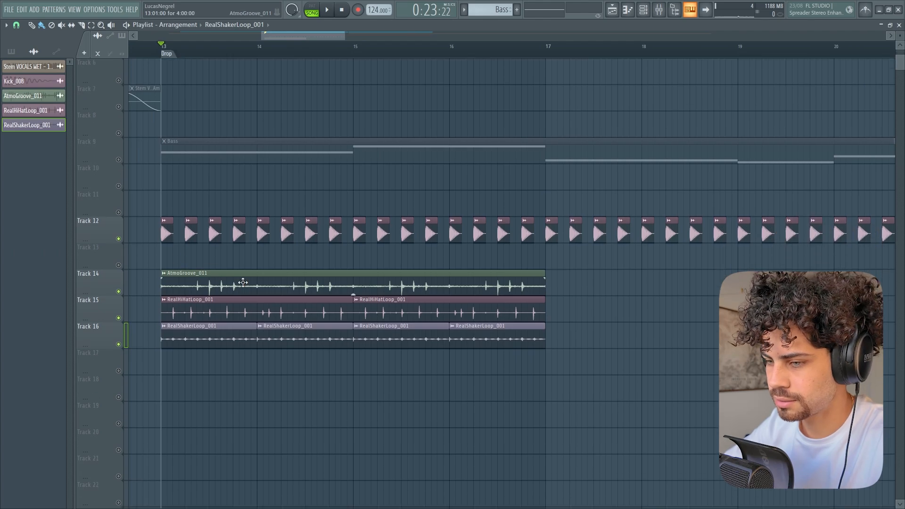
scroll(243, 282, "down", 2)
key("space")
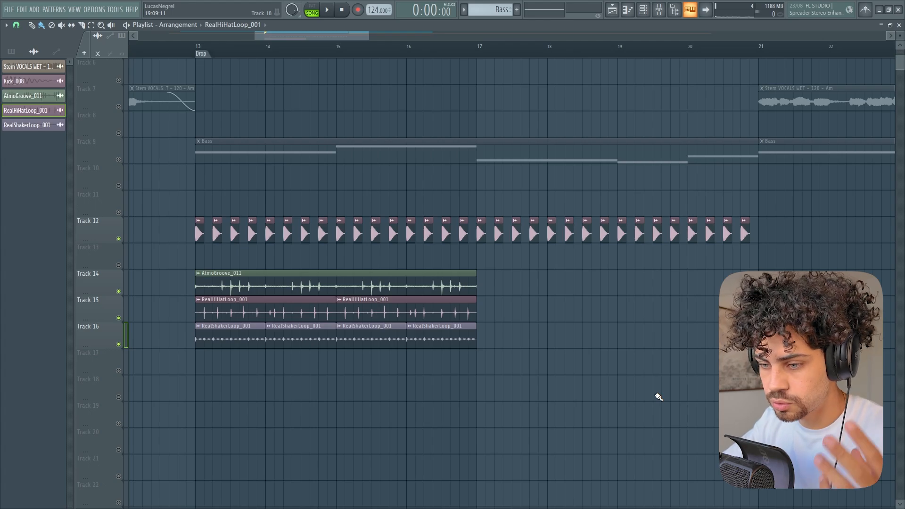
- Solo Vocal_Loop_01_124_Bbm on Track 18 and play it from the Drop marker
left_click(119, 371)
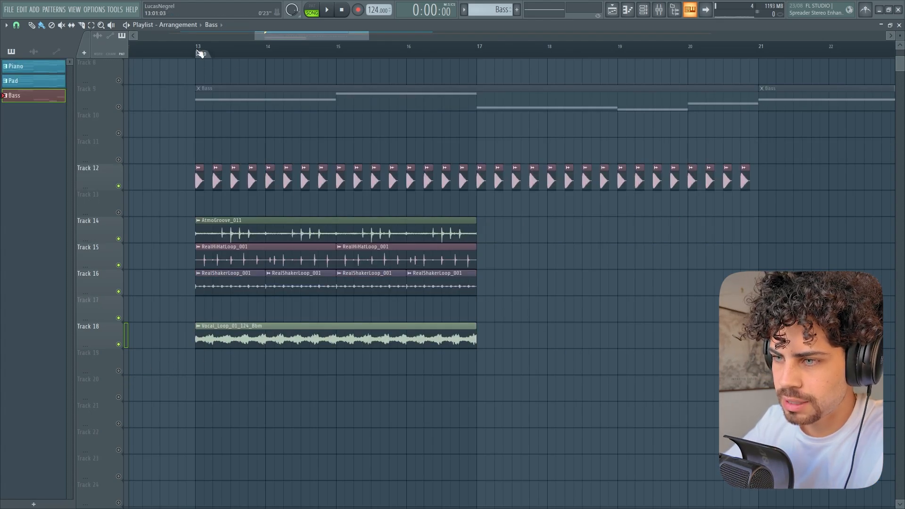
left_click(200, 54)
scroll(200, 53, "up", 2)
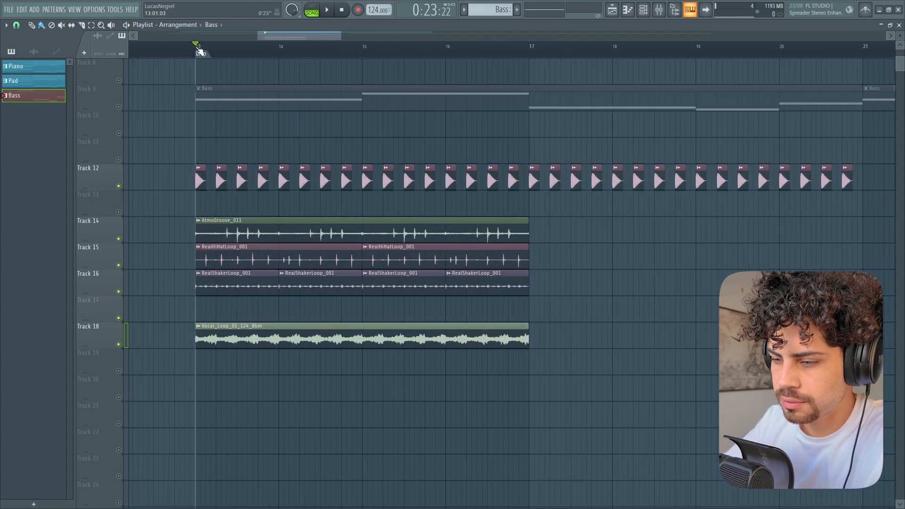
left_click(118, 345, "ctrl")
key("space")
key("space")
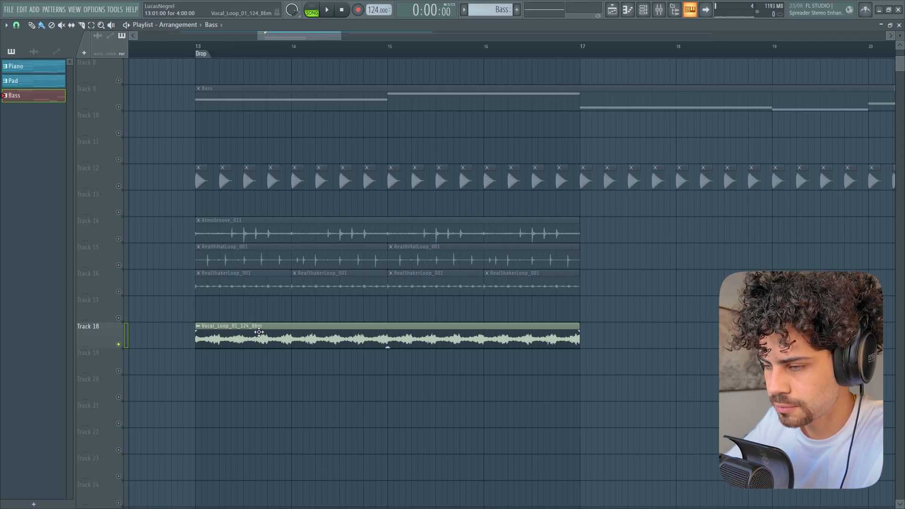
- Open the channel settings of Vocal_Loop_01_124_Bbm and move their window above the clip
scroll(386, 344, "up", 1)
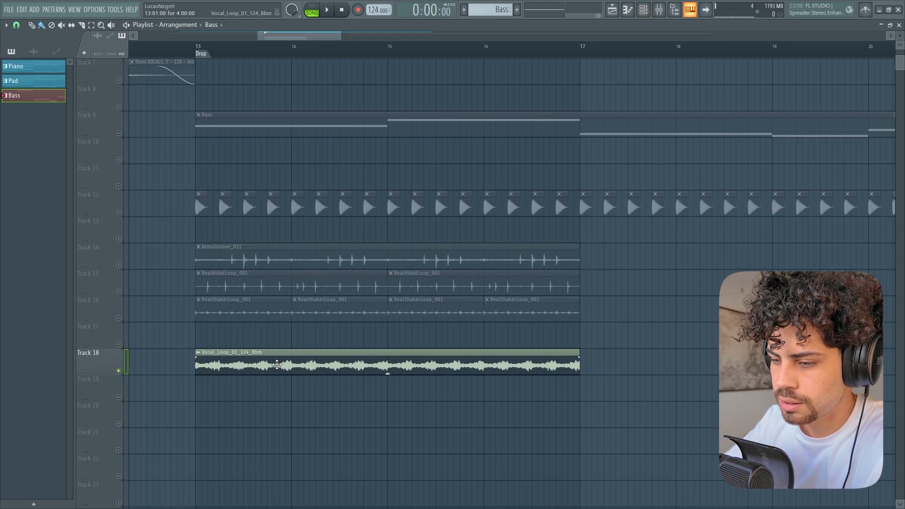
double_click(235, 363)
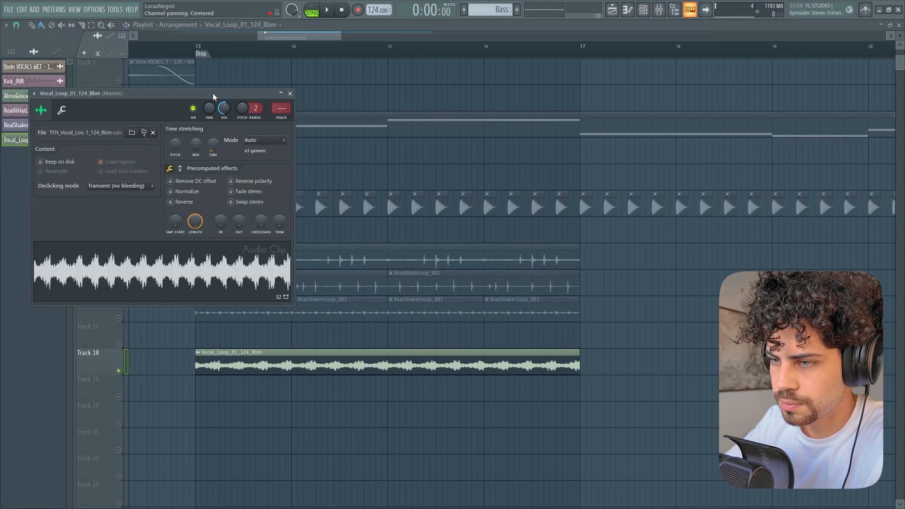
left_click_drag(213, 92, 365, 115)
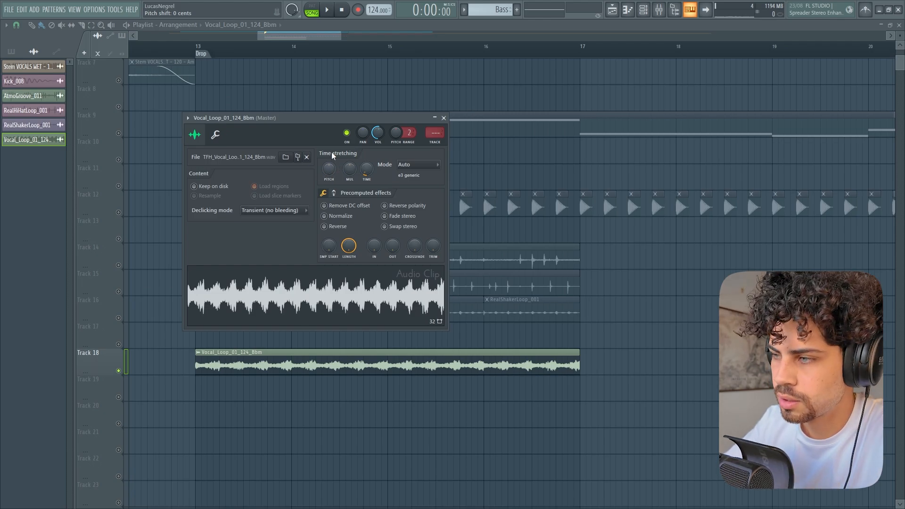
- Open the Bass channel's piano roll to examine the bass line's notes
left_click(643, 10)
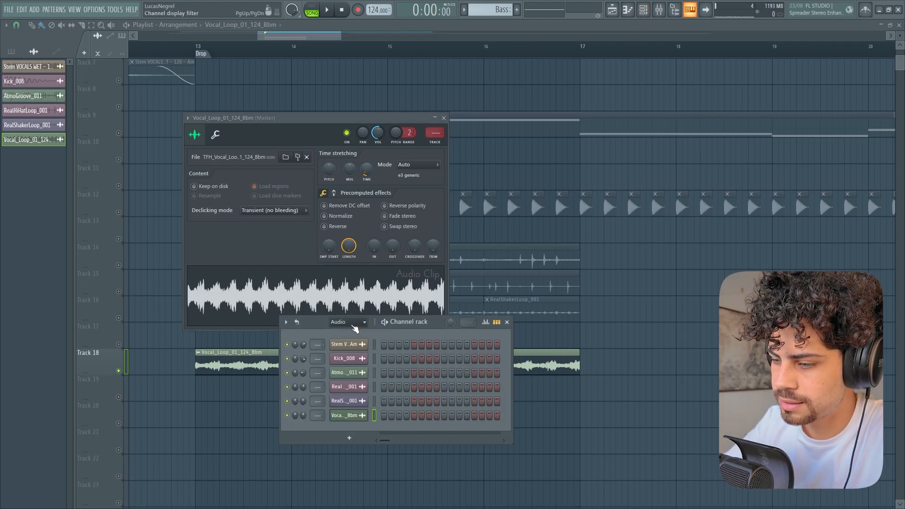
scroll(355, 324, "down", 1)
left_click(392, 387)
scroll(394, 390, "down", 5)
scroll(59, 258, "down", 1)
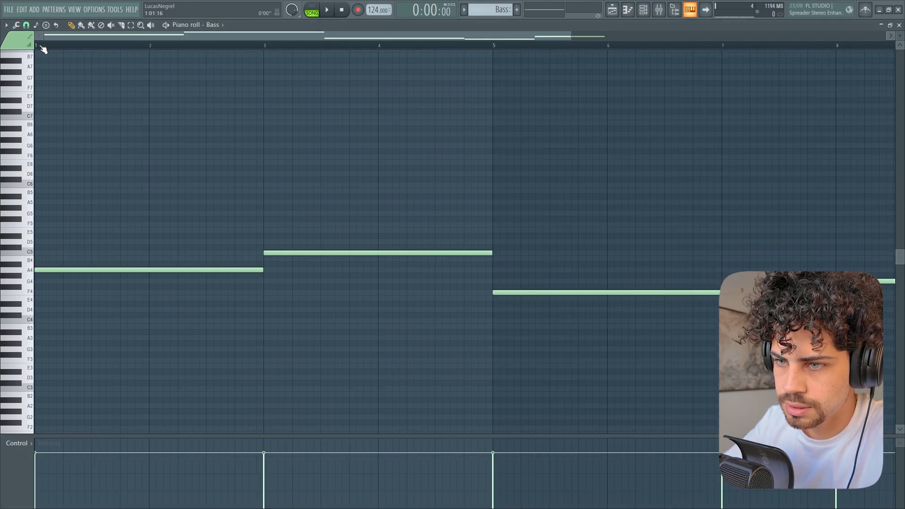
- Check the pitch shift of Vocal_Loop_01_124_Bbm in its channel settings and play the loop solo from the Drop marker
scroll(32, 245, "up", 2)
scroll(30, 248, "up", 3)
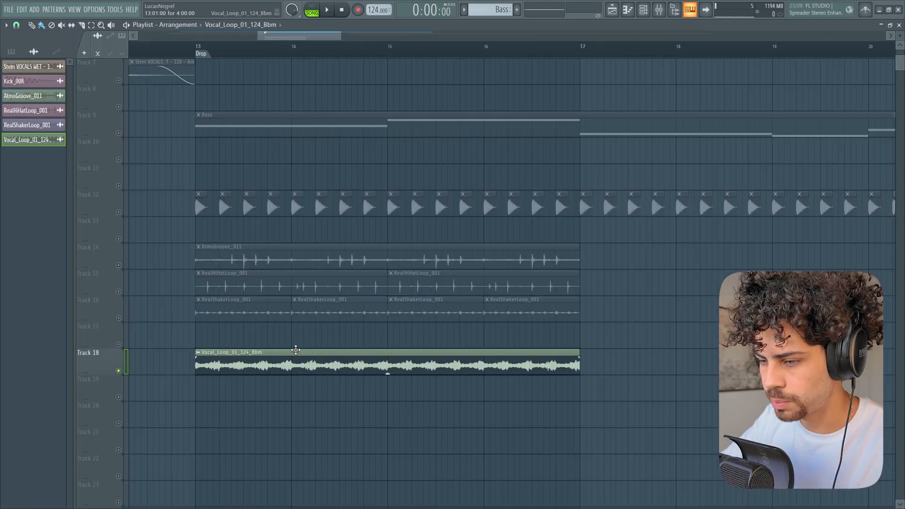
double_click(291, 357)
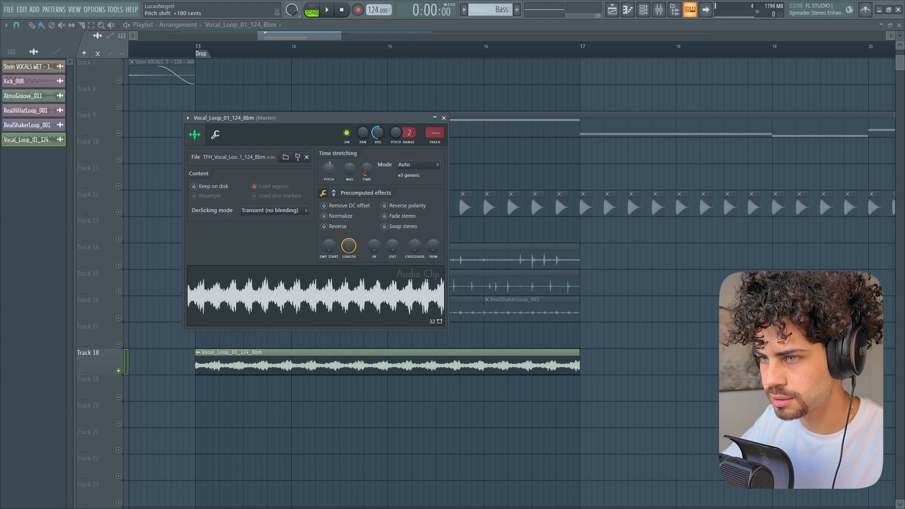
key("space")
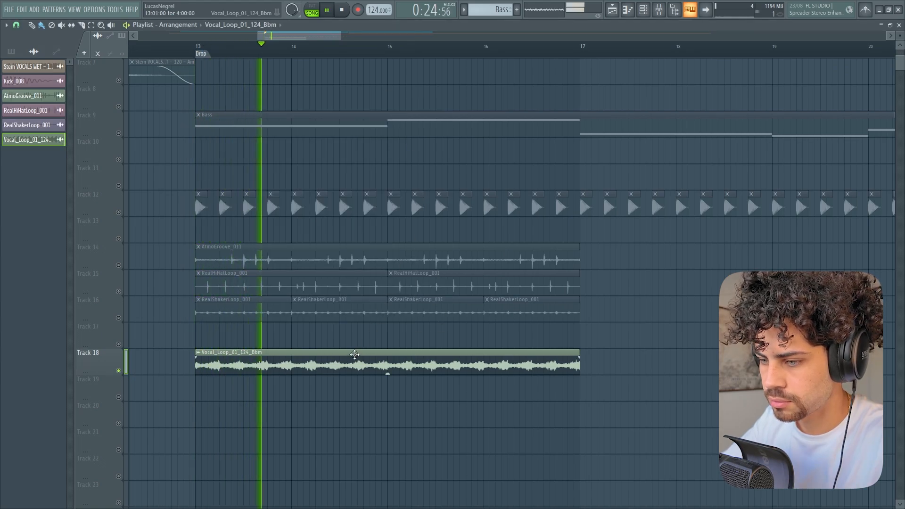
key("space")
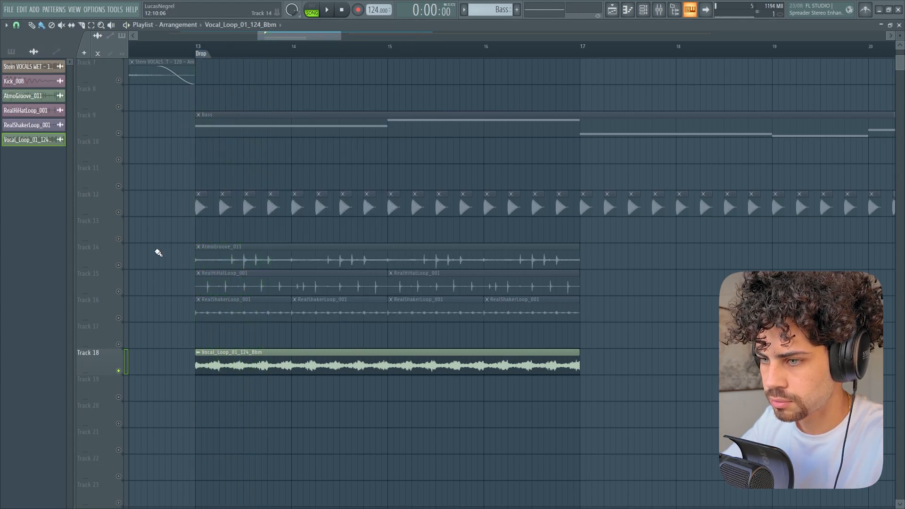
- Unmute the piano on Track 4 and play it together with the vocal loop from the Drop marker
scroll(113, 129, "up", 5)
left_click(118, 133)
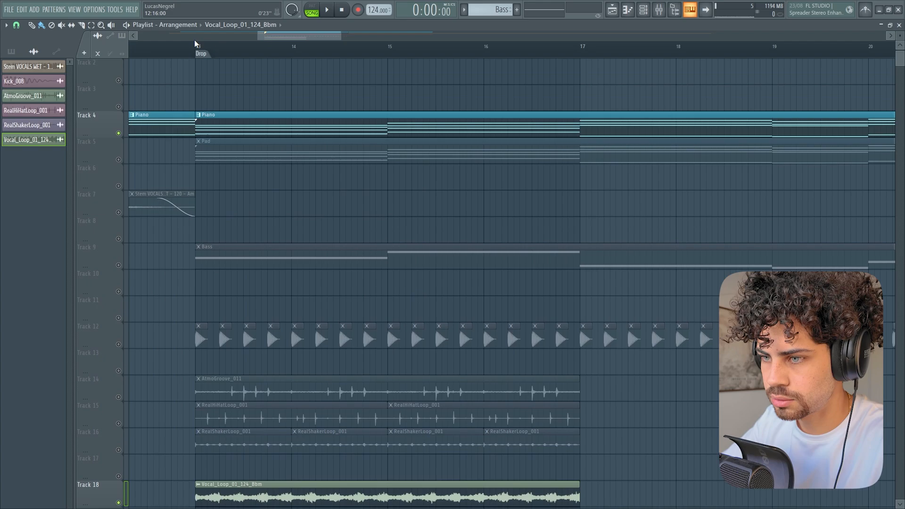
key("space")
scroll(272, 221, "down", 4)
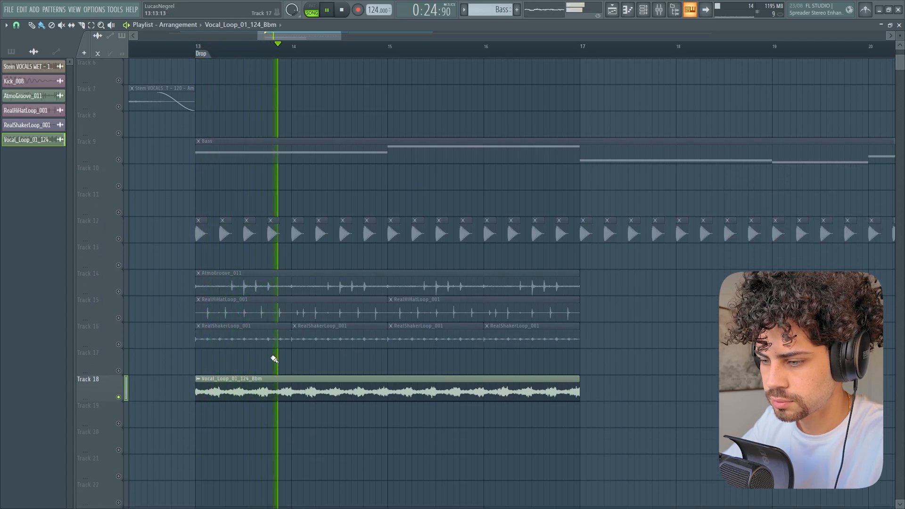
key("space")
- Review the vocal loop's pitch shift in its channel settings again and replay the loop with the piano
double_click(277, 379)
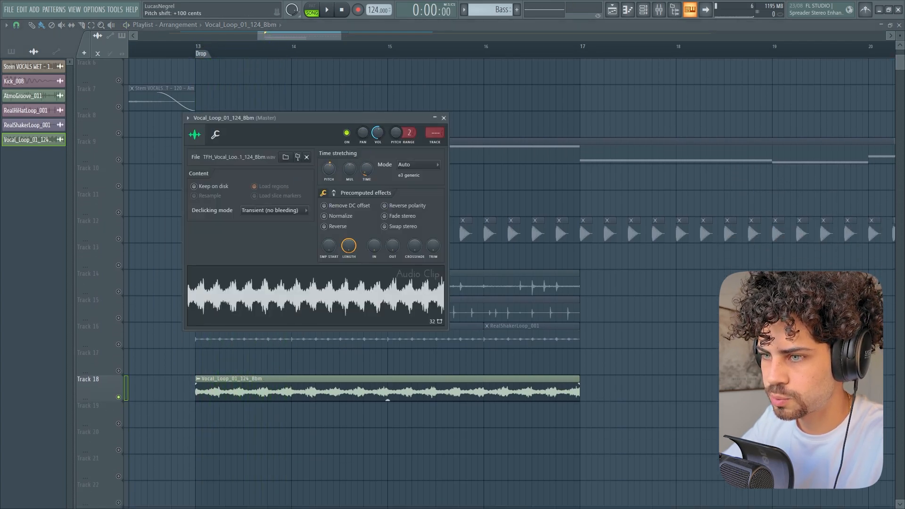
key("Escape")
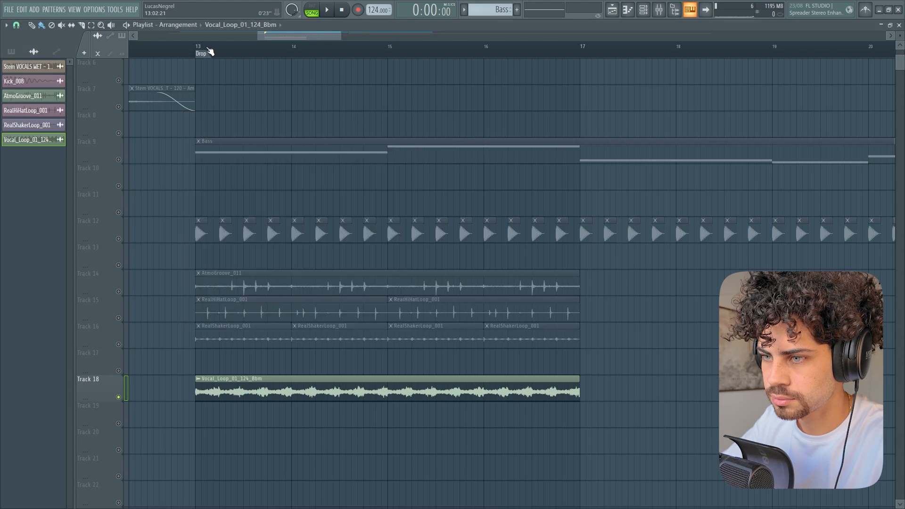
key("space")
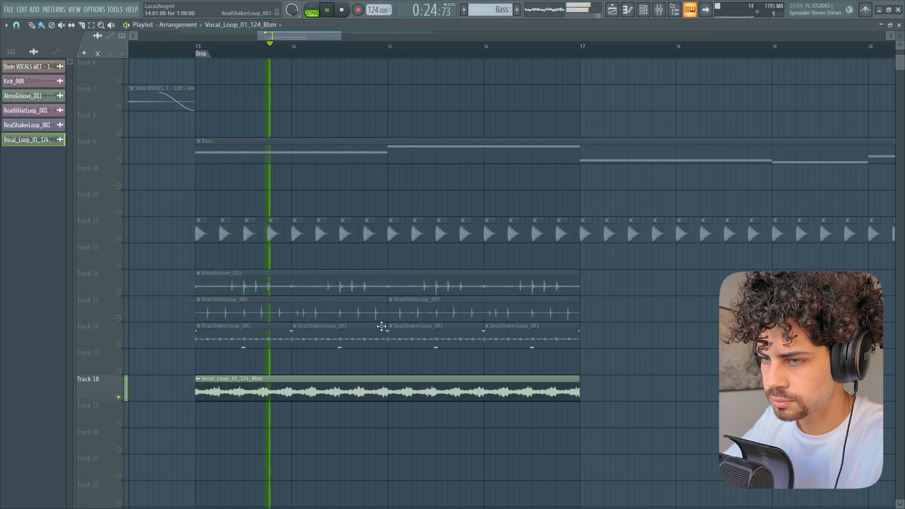
scroll(390, 364, "up", 3)
scroll(390, 369, "down", 2)
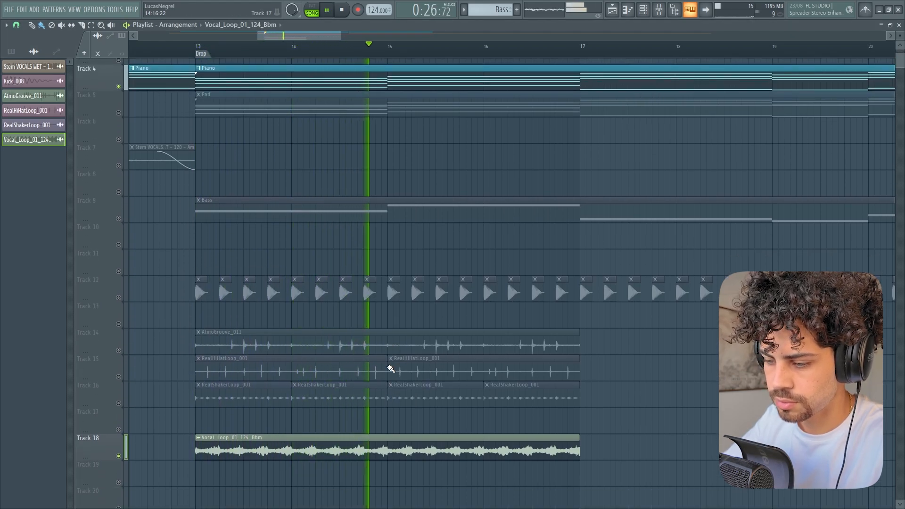
key("space")
scroll(382, 358, "down", 1)
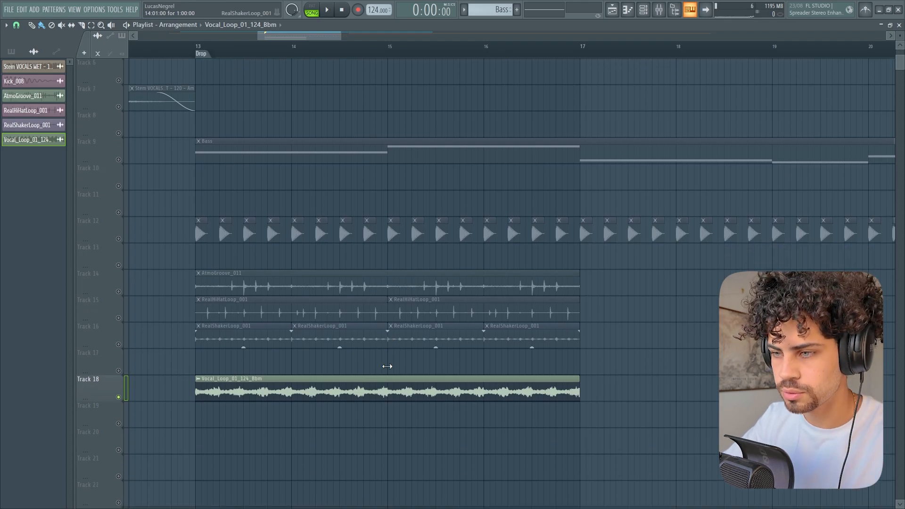
scroll(373, 347, "up", 2)
scroll(370, 344, "down", 1)
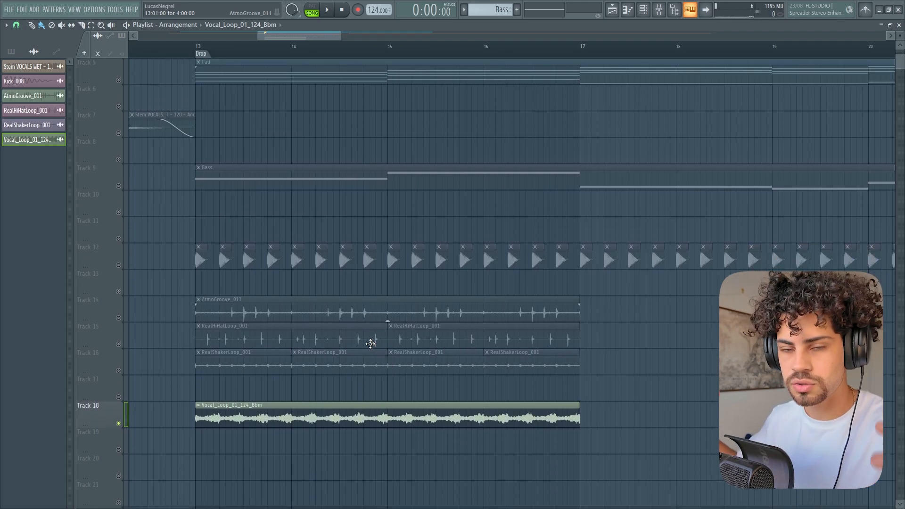
- Solo the kick on Track 12 and unmute Tracks 13 to 18 with the groove, hi-hat, shaker and vocal loops
double_click(264, 421)
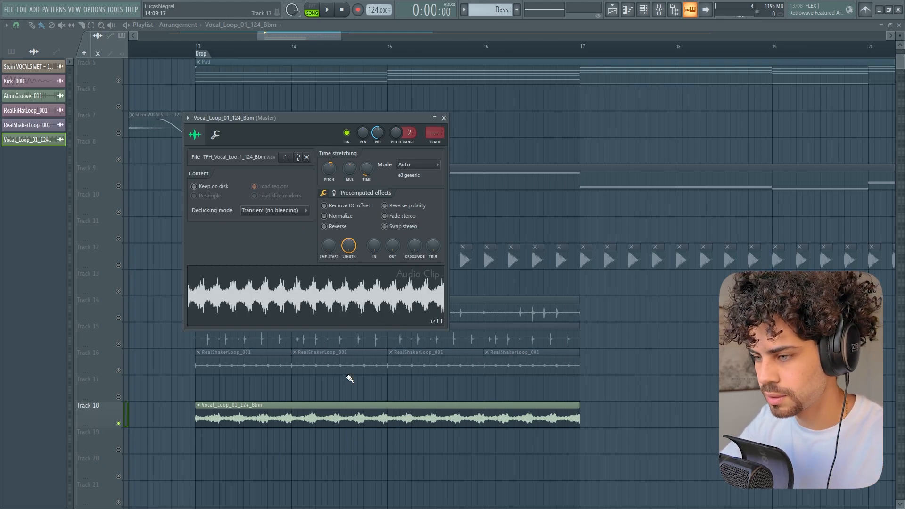
key("Escape")
right_click(118, 265)
left_click_drag(119, 290, 118, 372)
left_click_drag(118, 419, 122, 427)
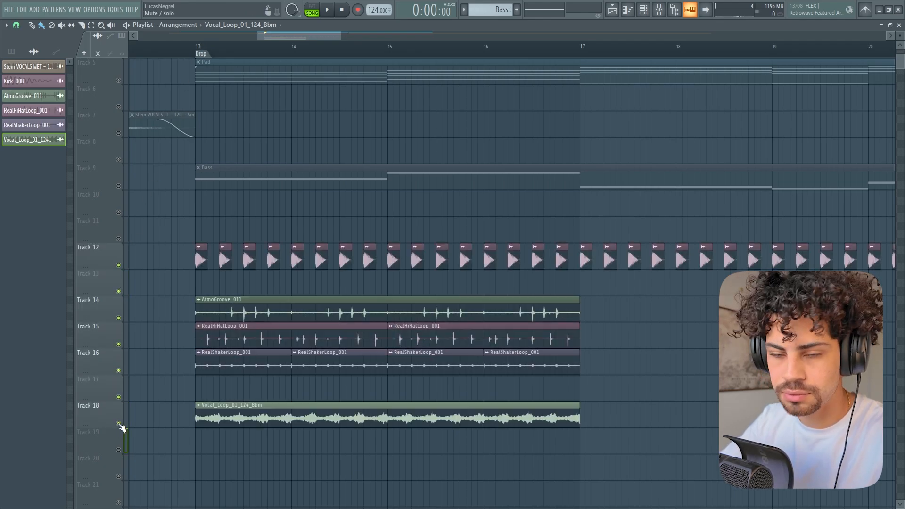
- Play the kick, percussion loops and vocal loop together from the Drop marker and check the vocal loop's channel settings
left_click(198, 51)
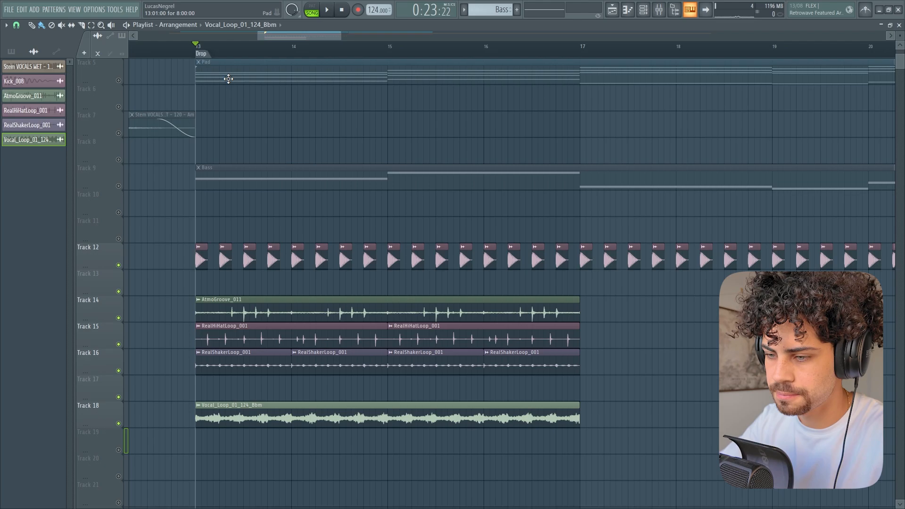
key("space")
double_click(384, 418)
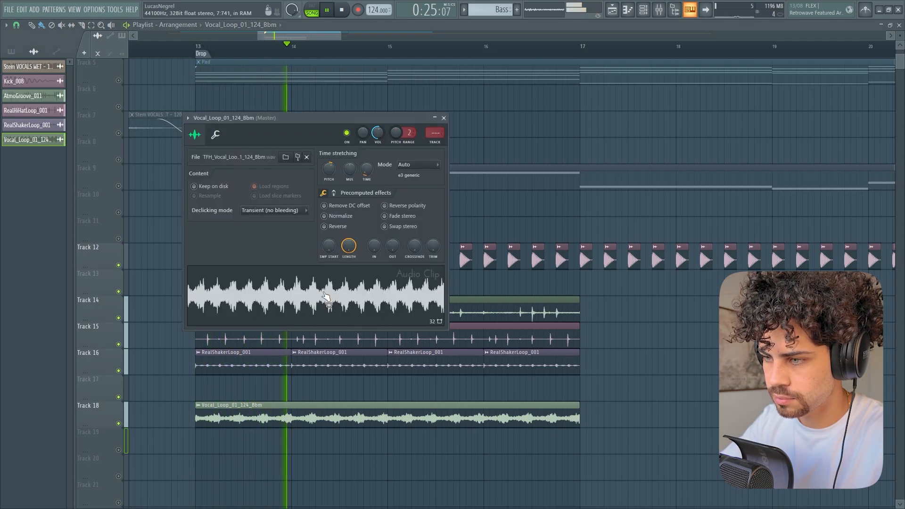
left_click(444, 118)
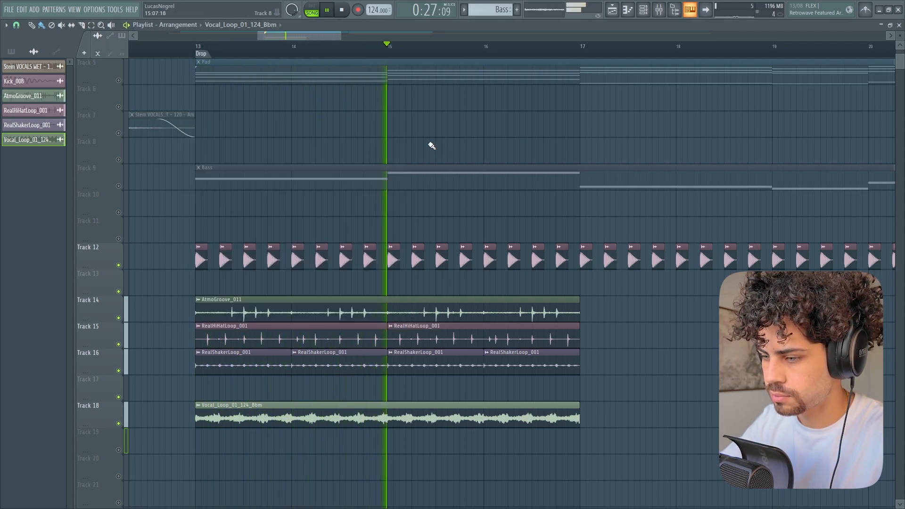
key("space")
scroll(375, 423, "down", 1)
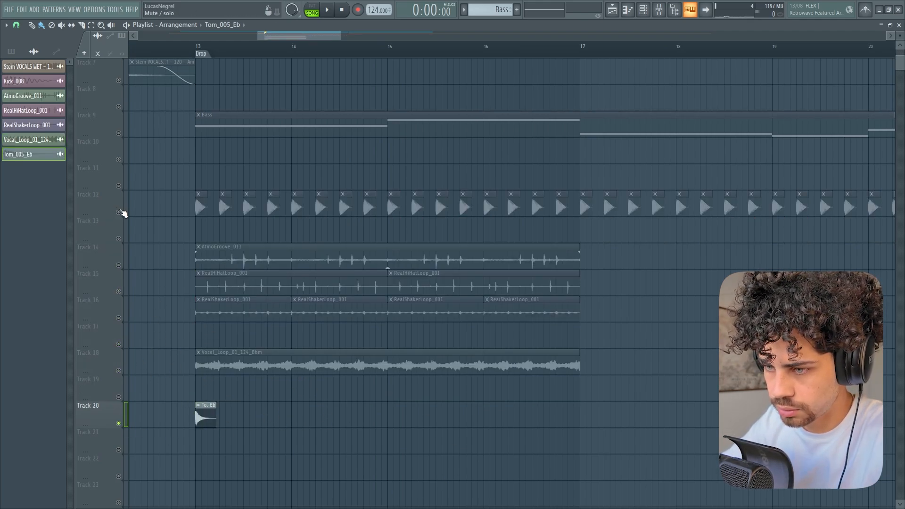
- Unmute the kick, move the Tom_005_Eb clip on Track 20 to 13:04:00 and place a second tom hit after it
left_click(119, 213)
left_click(198, 46)
scroll(199, 45, "up", 4)
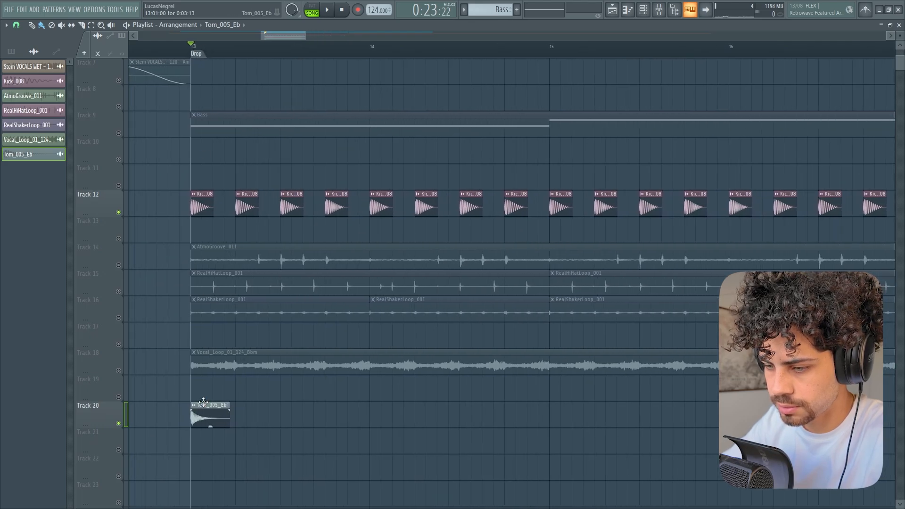
left_click_drag(203, 402, 244, 417)
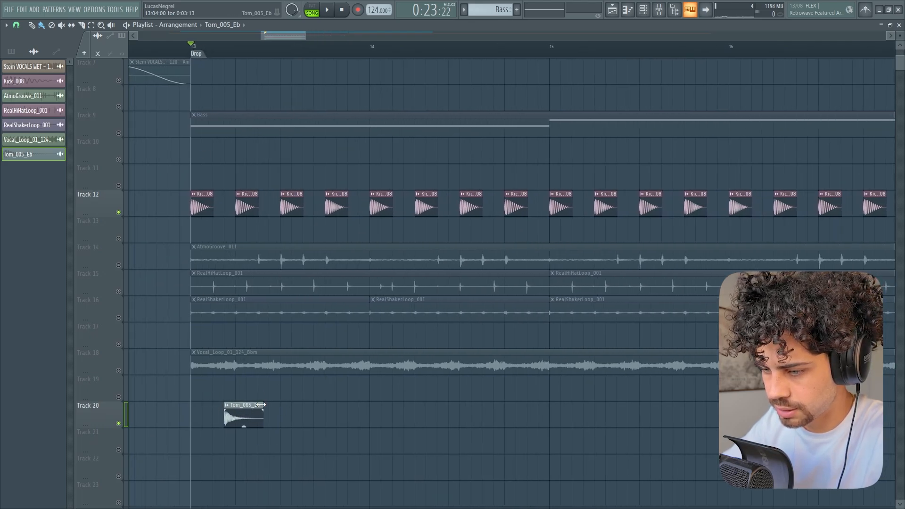
left_click(261, 419)
key("space")
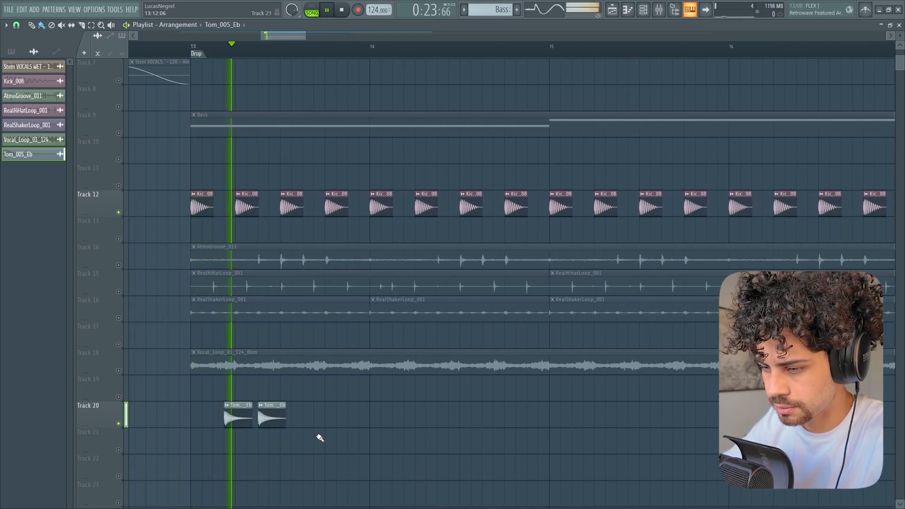
- Add four more Tom_005_Eb hits on Track 20, one late in bar 13 and three across bar 14
left_click(351, 418)
left_click(407, 418)
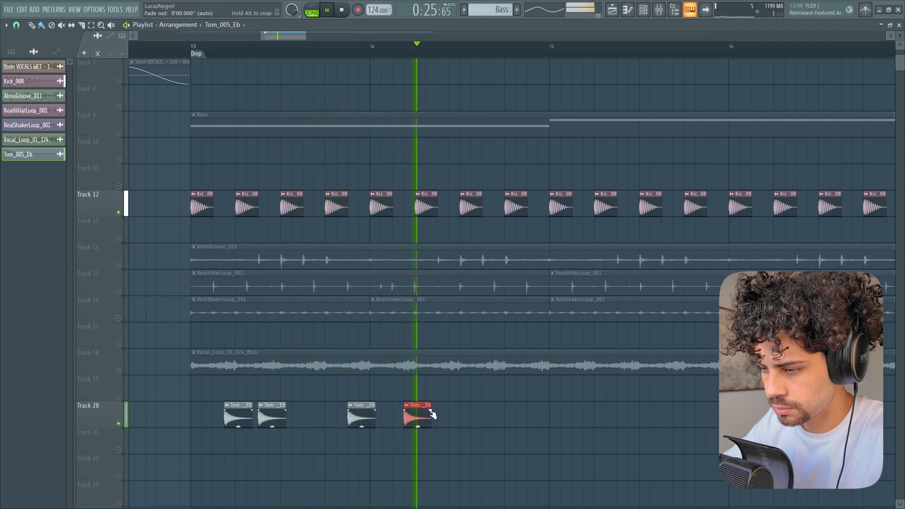
left_click(440, 418)
left_click(531, 417)
key("space")
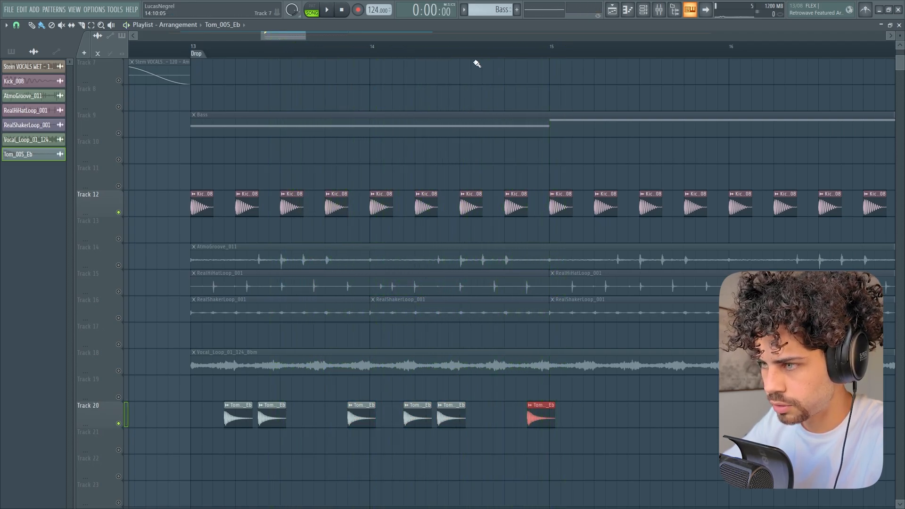
- Duplicate the six Tom_005_Eb hits so the pattern continues through bars 15 and 16, and play from the Drop marker
scroll(474, 53, "down", 2)
left_click_drag(295, 37, 298, 37)
key("shift+c")
left_click(507, 47)
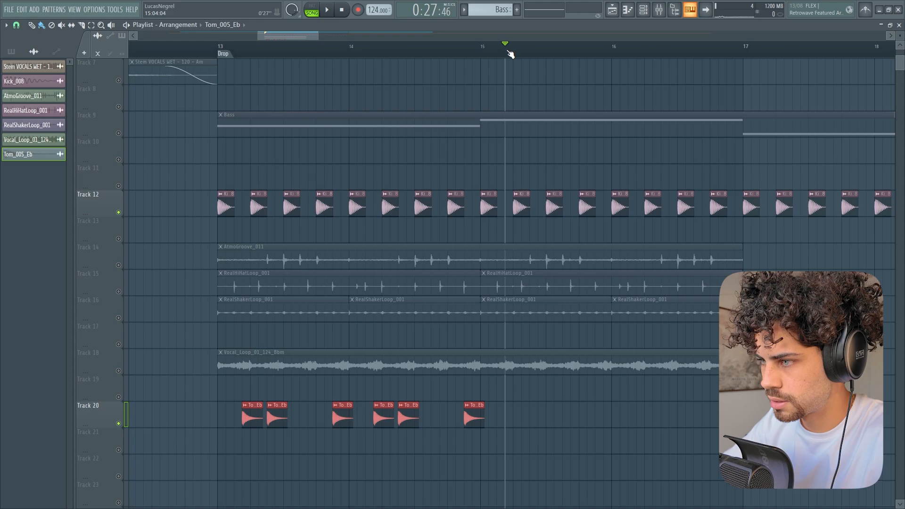
key("ctrl+b")
left_click(222, 48)
key("space")
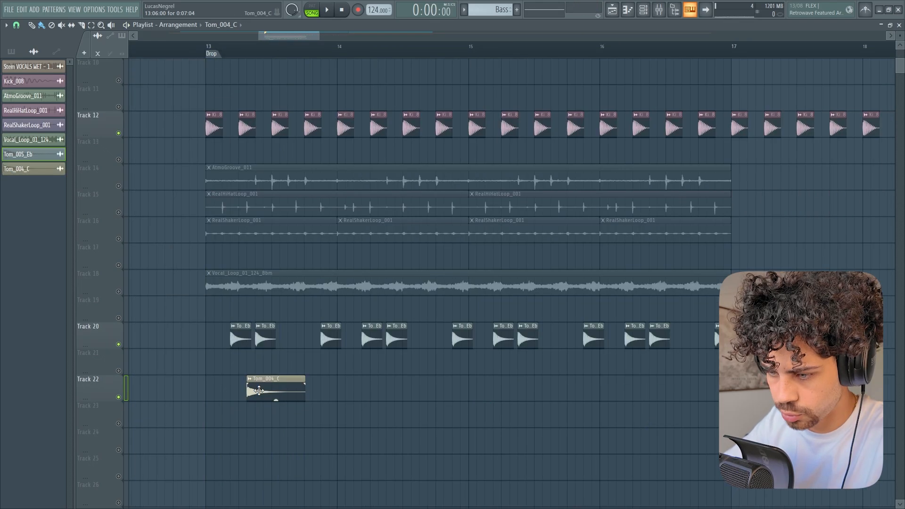
- Place Tom_004_C at 13:06:00 on Track 22, solo the track and play it
left_click_drag(250, 386, 249, 387)
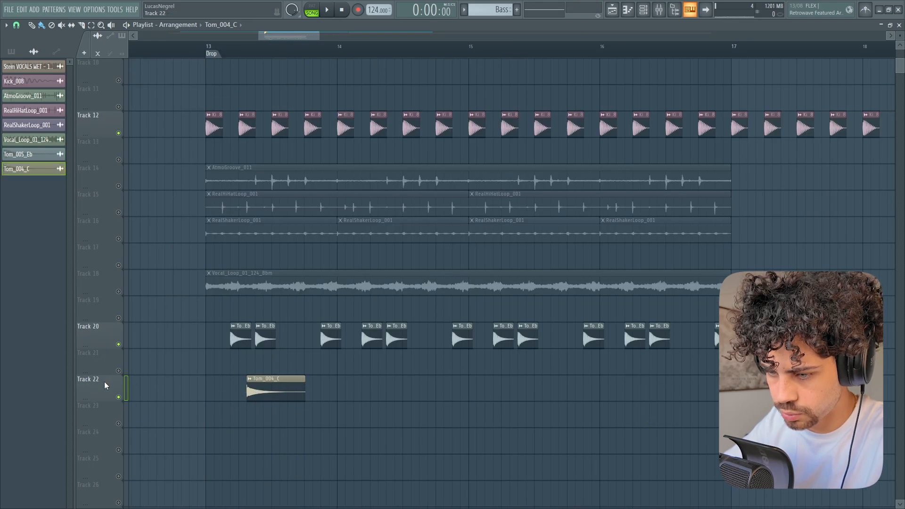
right_click(125, 397)
key("space")
key("space")
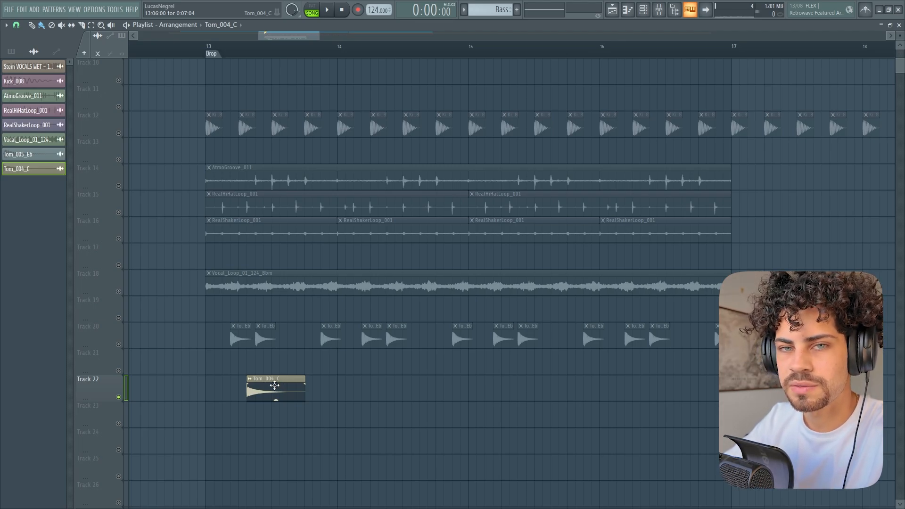
scroll(275, 385, "up", 1)
scroll(135, 220, "up", 1)
scroll(165, 221, "down", 1)
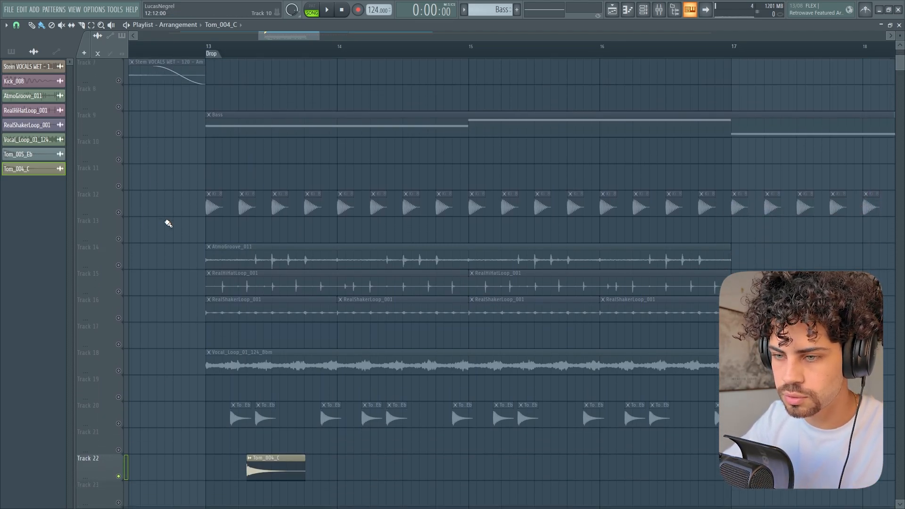
scroll(166, 231, "down", 3)
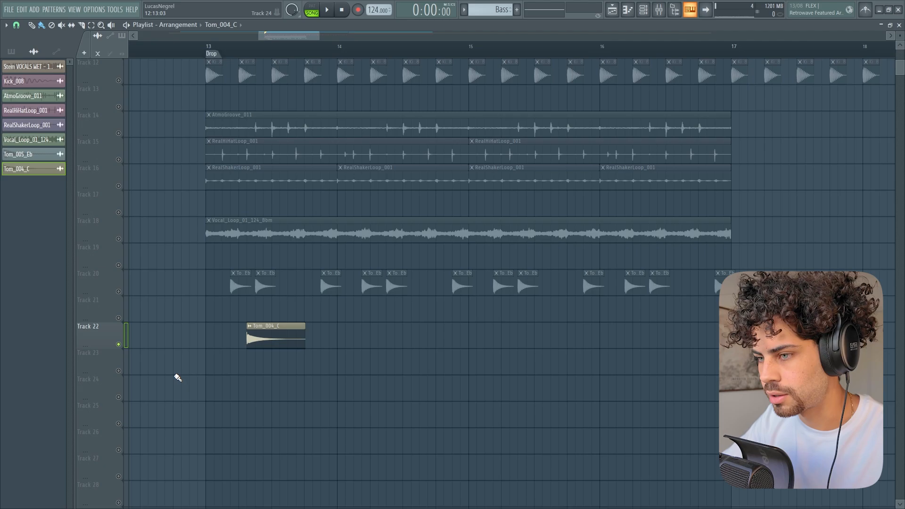
scroll(184, 375, "up", 5)
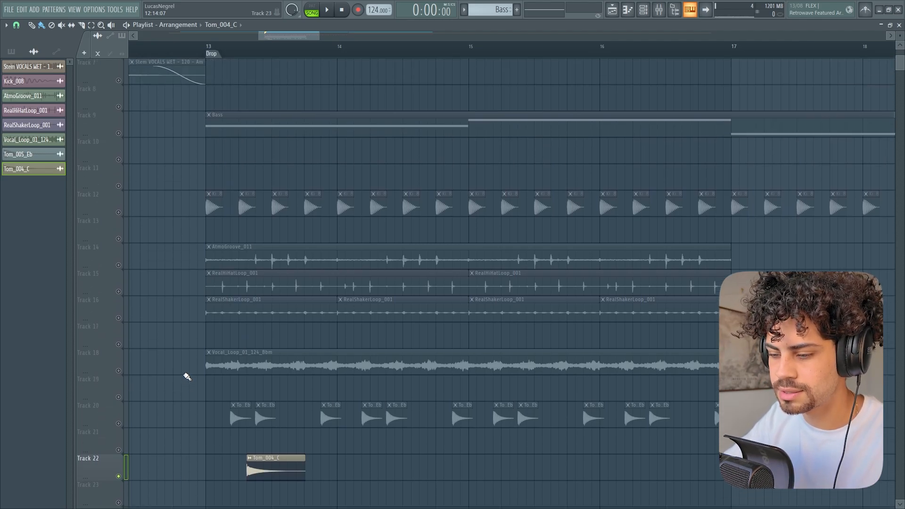
scroll(186, 376, "down", 3)
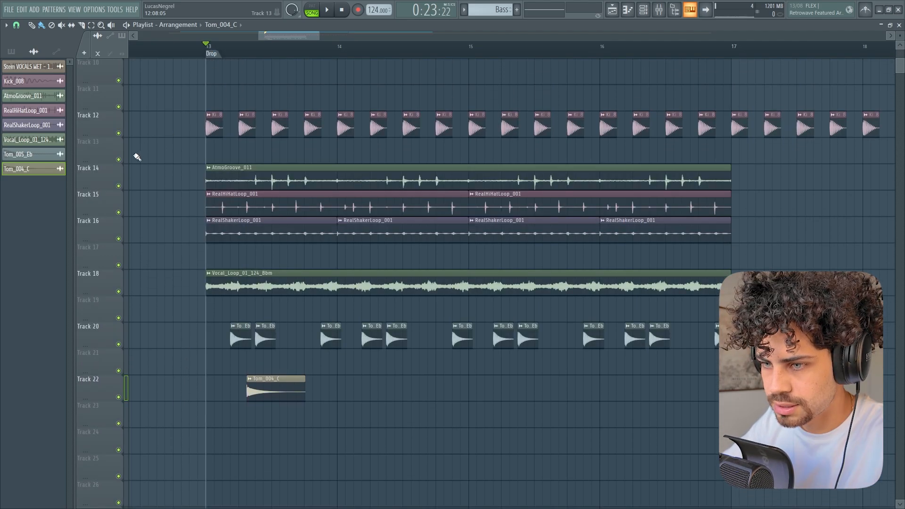
- Solo the kick, unmute the tom tracks 20 and 22, and loop playback from bar 13 to bar 17
right_click(120, 133)
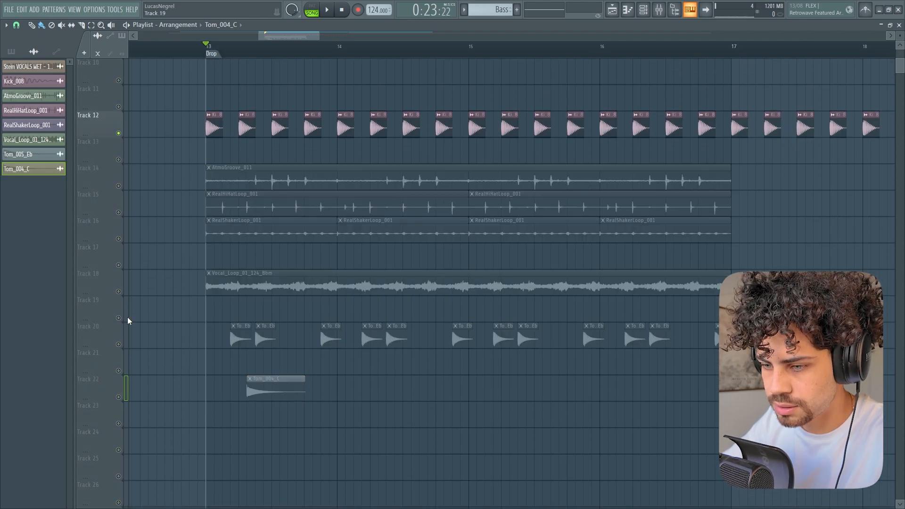
left_click(119, 345)
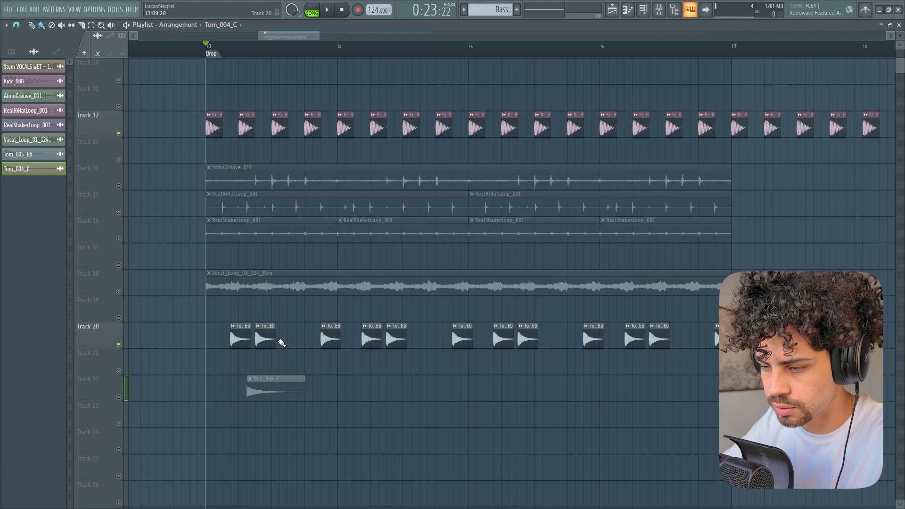
key("space")
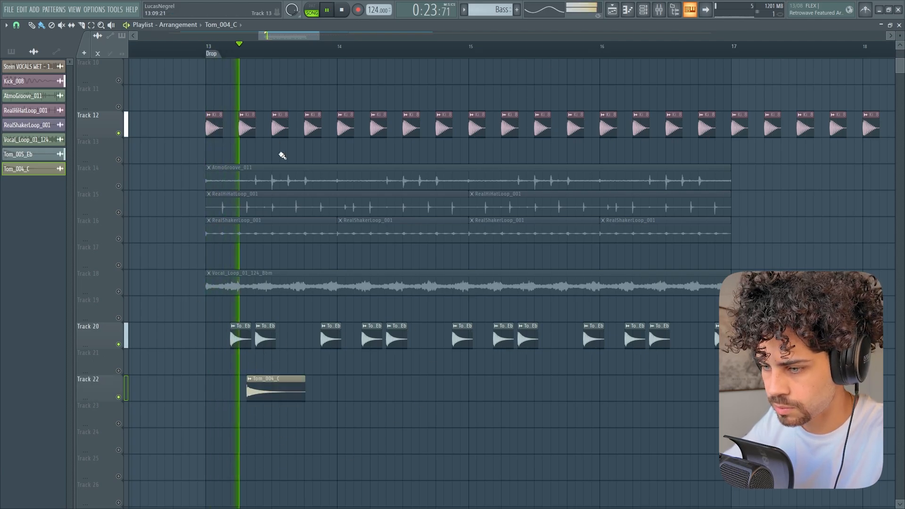
key("space")
left_click_drag(210, 52, 732, 54)
key("space")
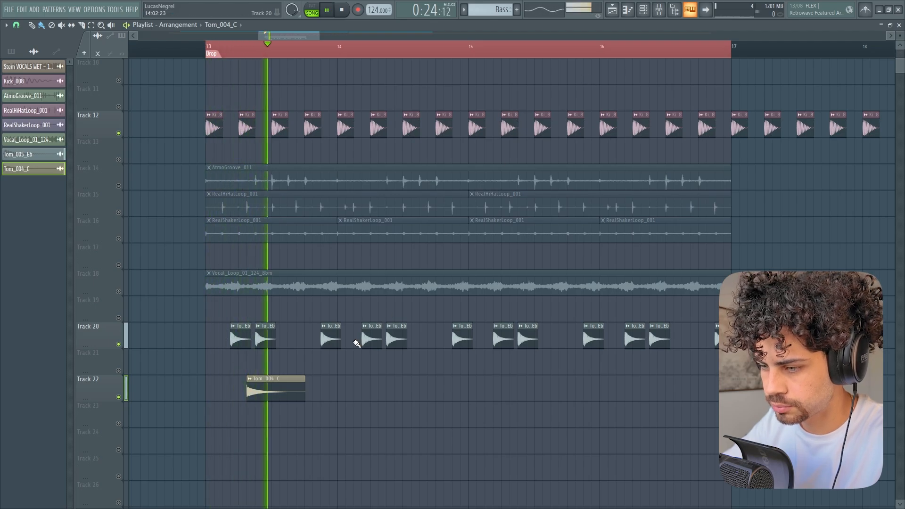
- Try the Tom_004_C hit at 13:10:00 on Track 22, stop playback and mute the track
left_click_drag(283, 391, 317, 392)
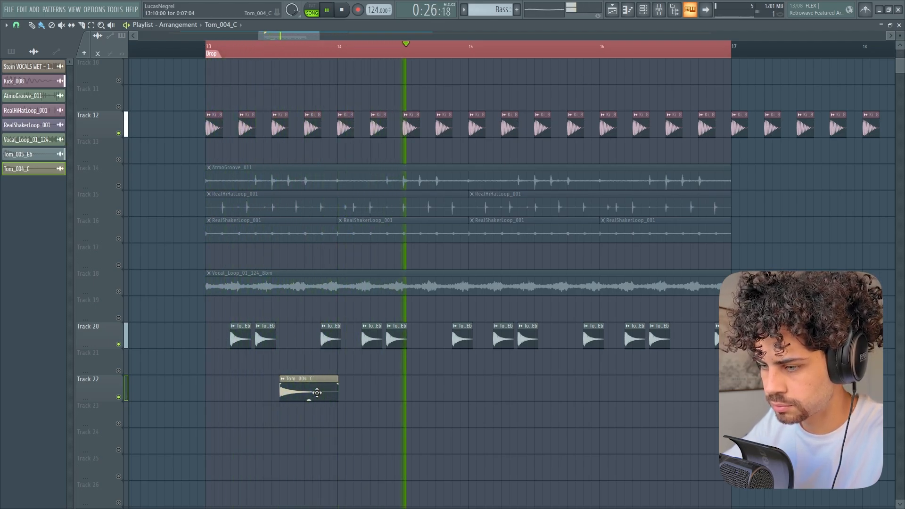
key("space")
left_click(125, 403)
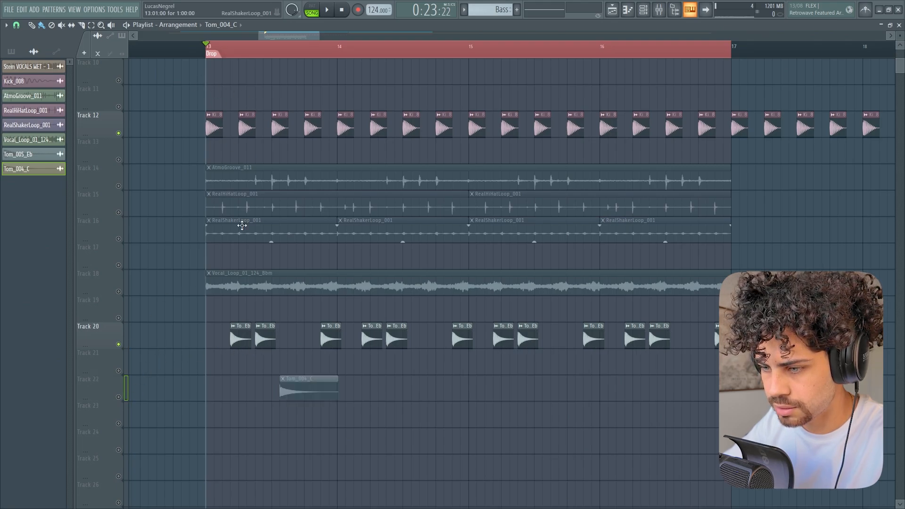
- Shift the Tom_005_Eb hit at step 7 of bars 13 to 16 on Track 20 one step later while checking the groove
key("space")
left_click_drag(268, 346, 275, 339)
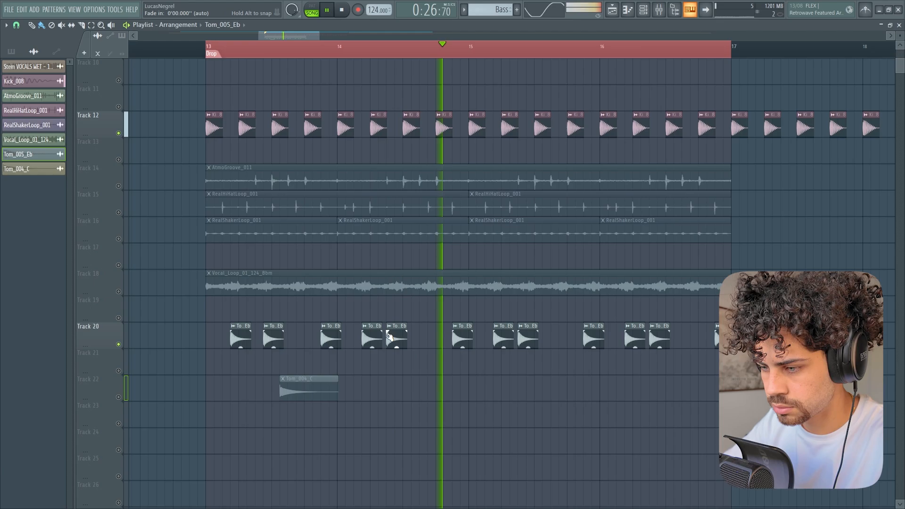
key("space")
key("space")
left_click_drag(399, 339, 407, 339)
left_click_drag(525, 339, 534, 339)
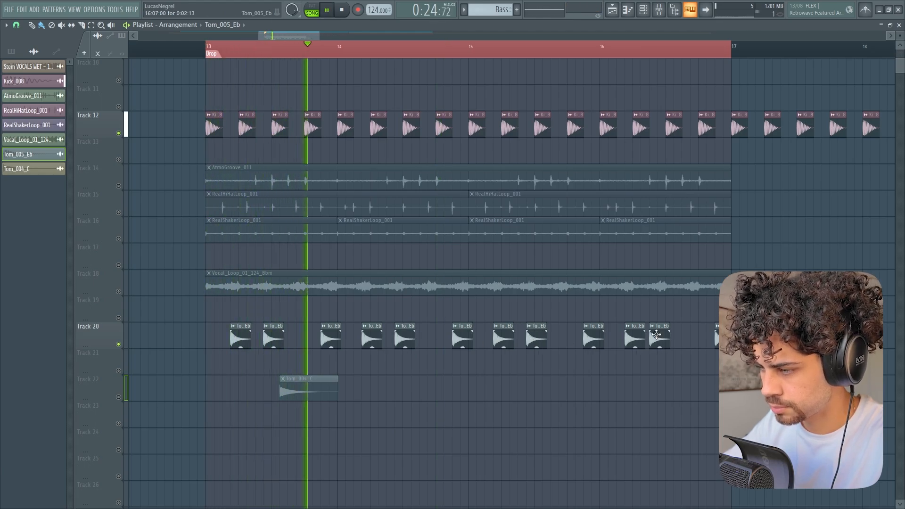
left_click_drag(657, 340, 666, 339)
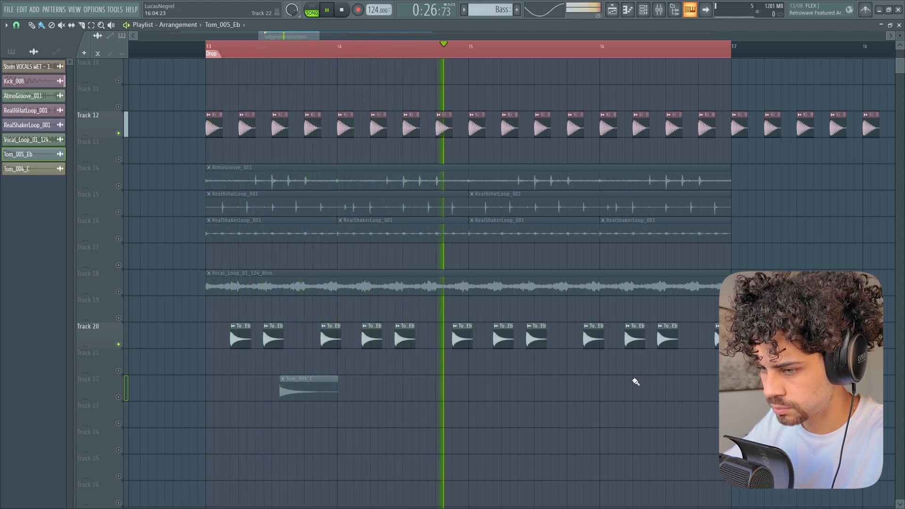
key("space")
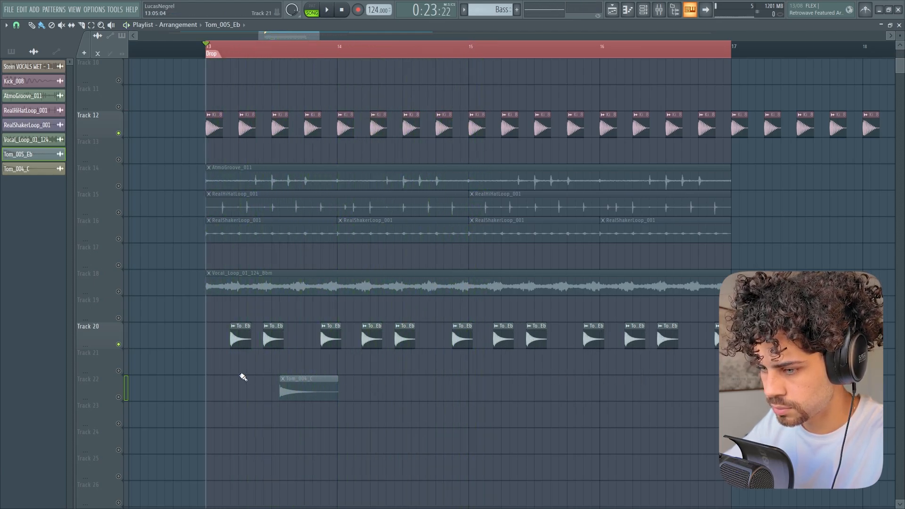
- Unmute Track 22, move Tom_004_C to 13:06:00 and play the loop
left_click(118, 397)
left_click_drag(303, 397, 270, 398)
key("space")
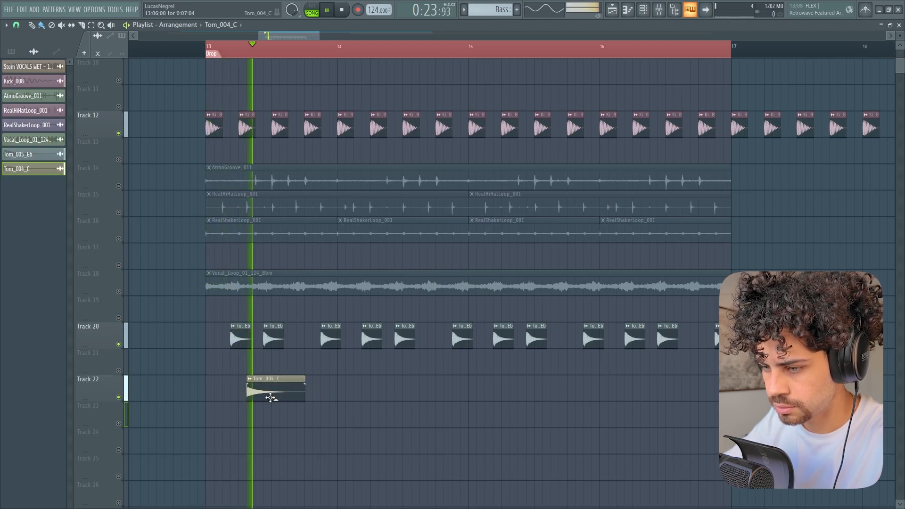
- Repeat the Tom_004_C hit on Track 22 at step 6 of bars 14, 15 and 16
left_click(391, 387)
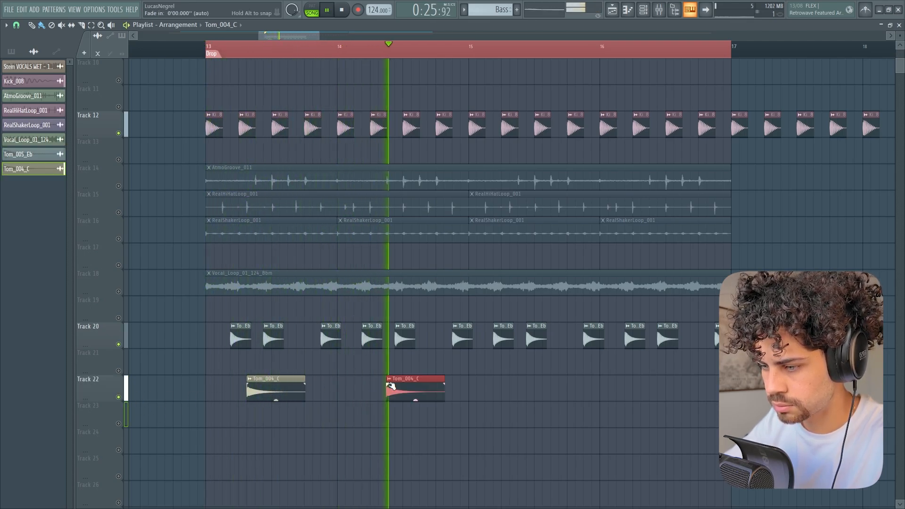
key("space")
left_click_drag(394, 388, 386, 390)
key("space")
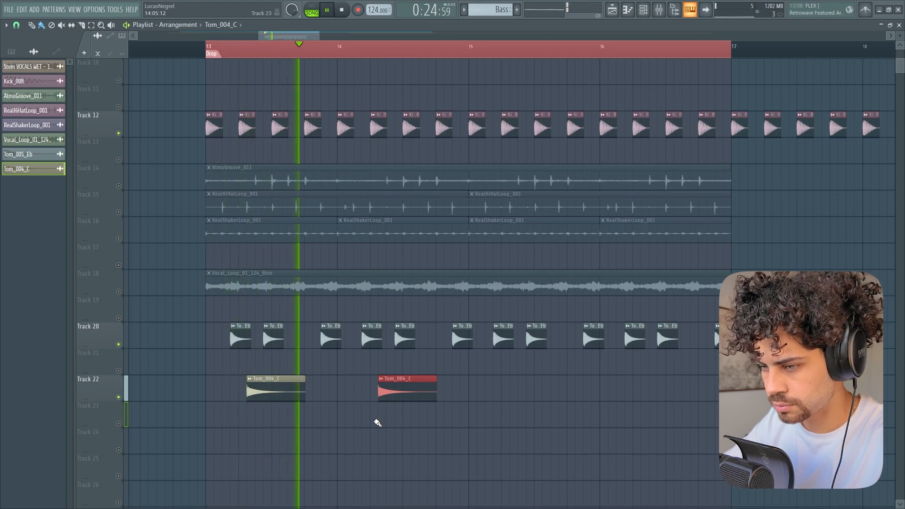
left_click(506, 385)
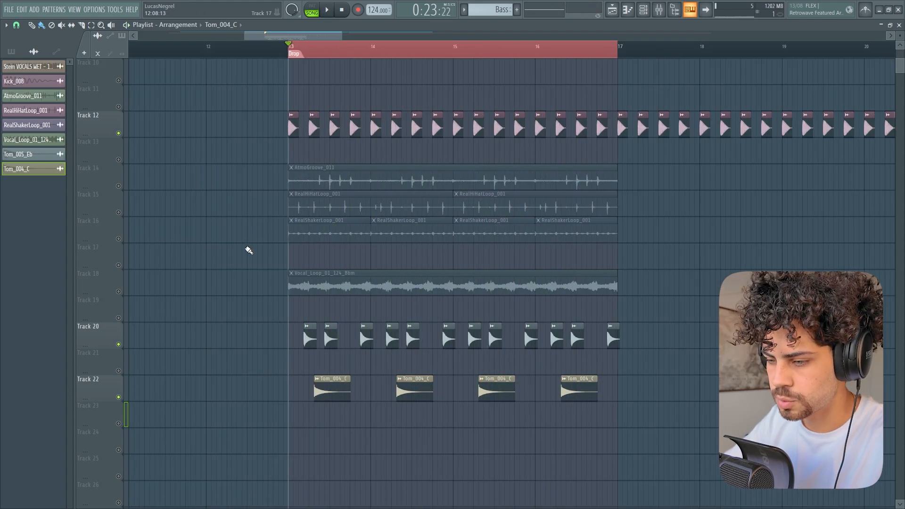
- Unmute Tracks 14 to 19, play the loop and set the Vocal_Loop_01_124_8bm channel volume to about 44%
left_click_drag(119, 186, 121, 321)
key("space")
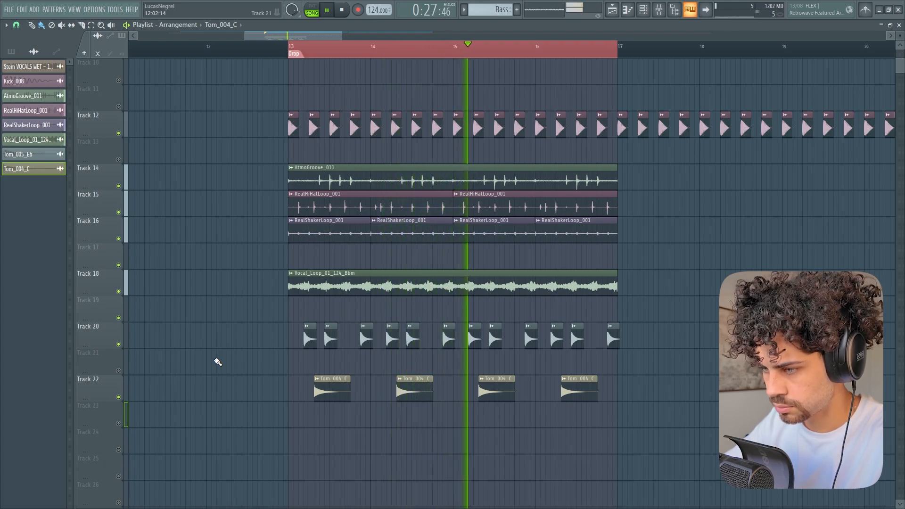
double_click(375, 287)
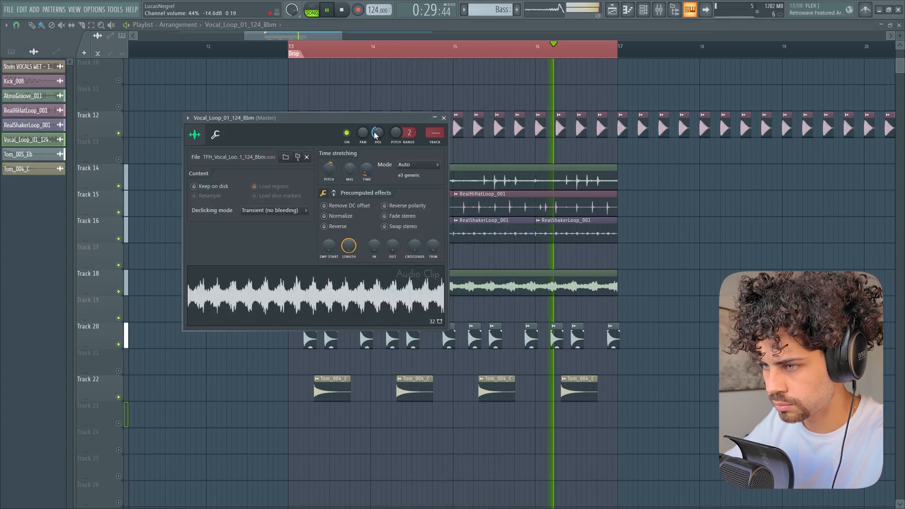
key("Escape")
- Duplicate the percussion, vocal loop and tom clips of bars 13 to 16 on Tracks 14 to 22 into bars 17 to 20
scroll(386, 49, "up", 3)
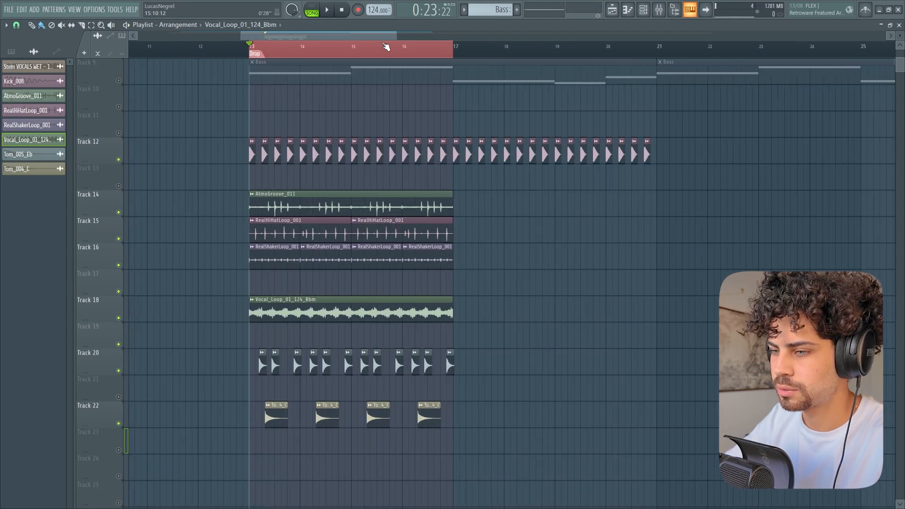
left_click_drag(217, 200, 455, 430)
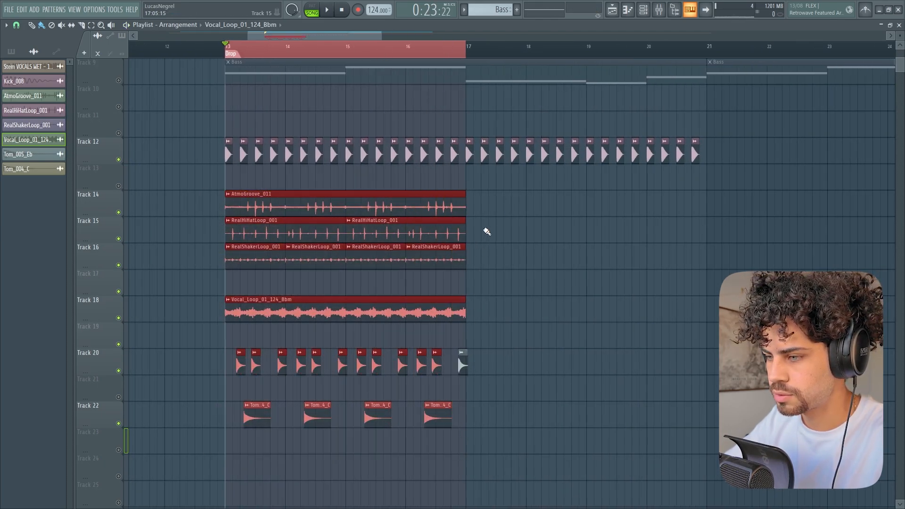
left_click_drag(491, 193, 245, 413)
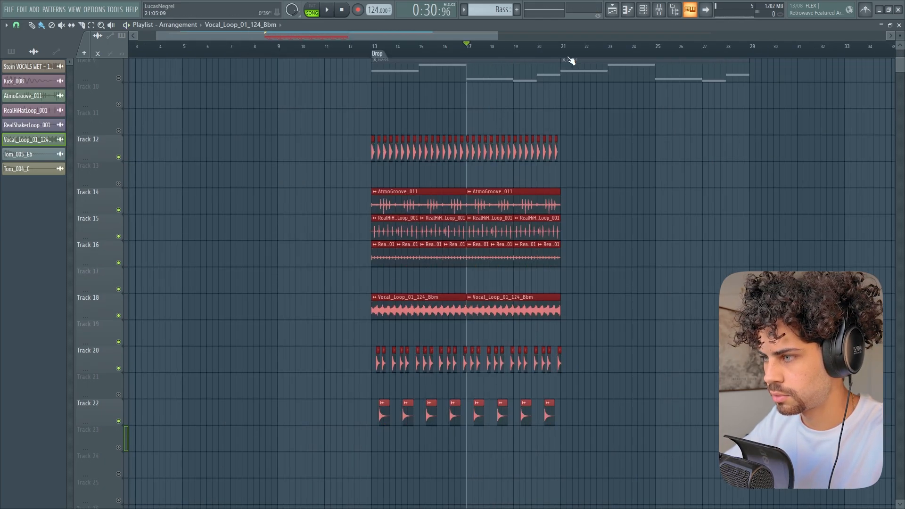
- Duplicate the clips of bars 13 to 20 on Tracks 12 to 22 into bars 21 to 28, and unmute the instrument and vocal stem tracks
scroll(569, 57, "up", 3)
left_click(554, 52)
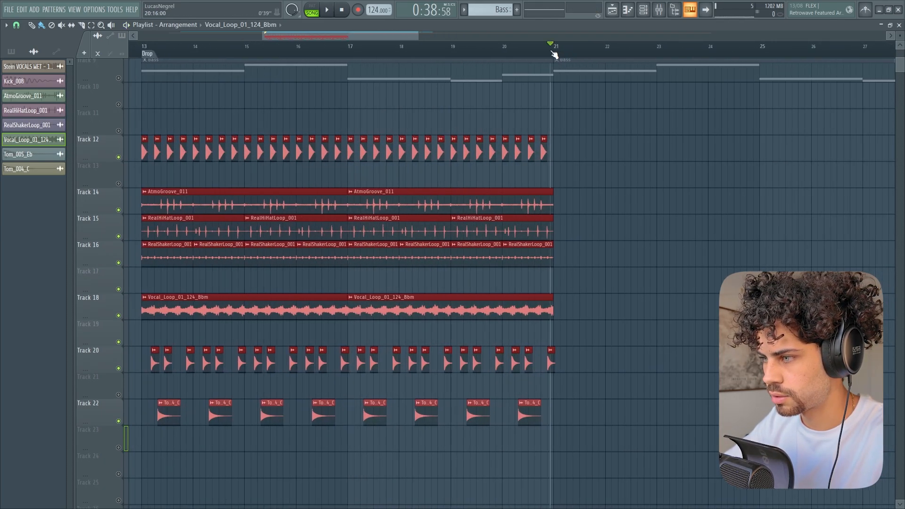
key("ctrl+b")
scroll(514, 146, "up", 6)
scroll(455, 57, "down", 3)
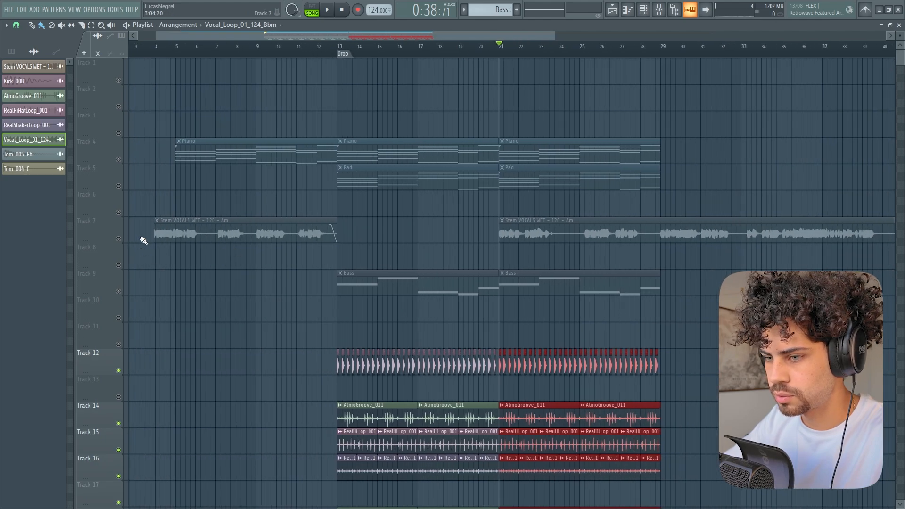
scroll(575, 50, "up", 4)
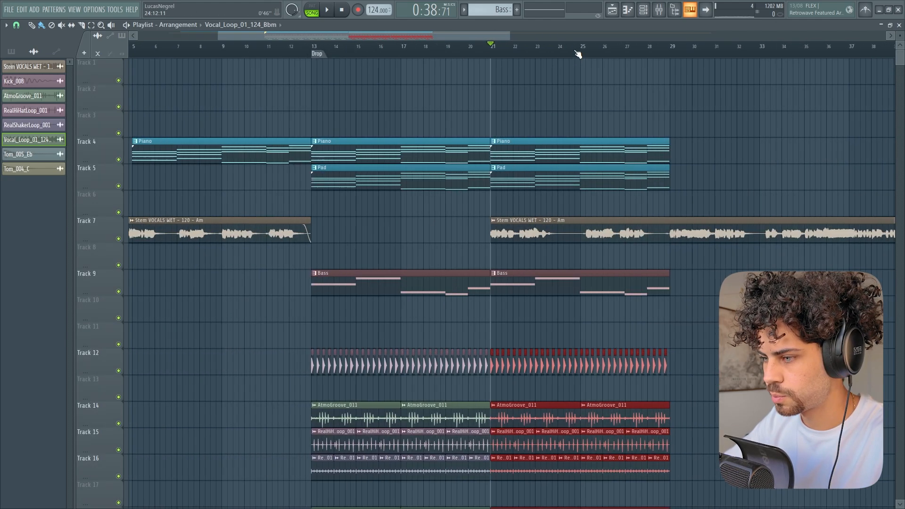
- Move the second Stem VOCALS WET clip on Track 7 from bar 21 to bar 13, and mute the bass and percussion loop tracks
left_click_drag(504, 232, 246, 233)
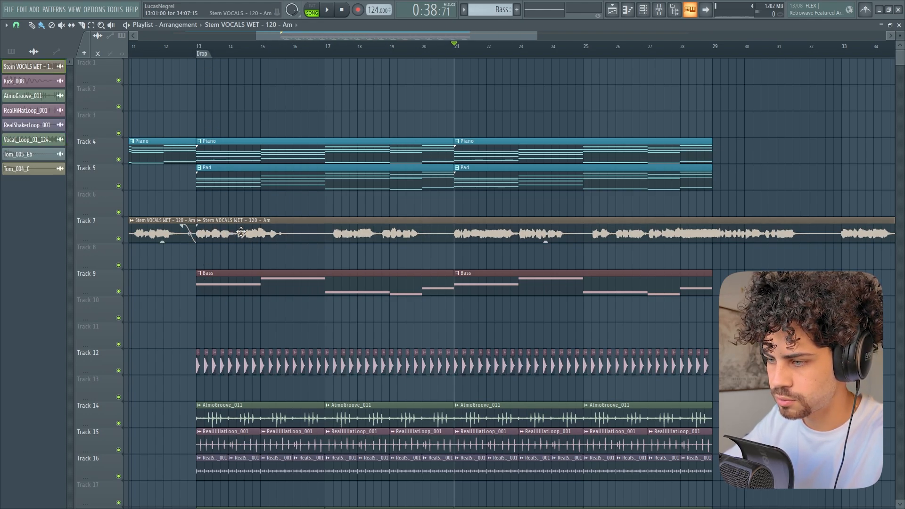
left_click_drag(227, 236, 264, 238)
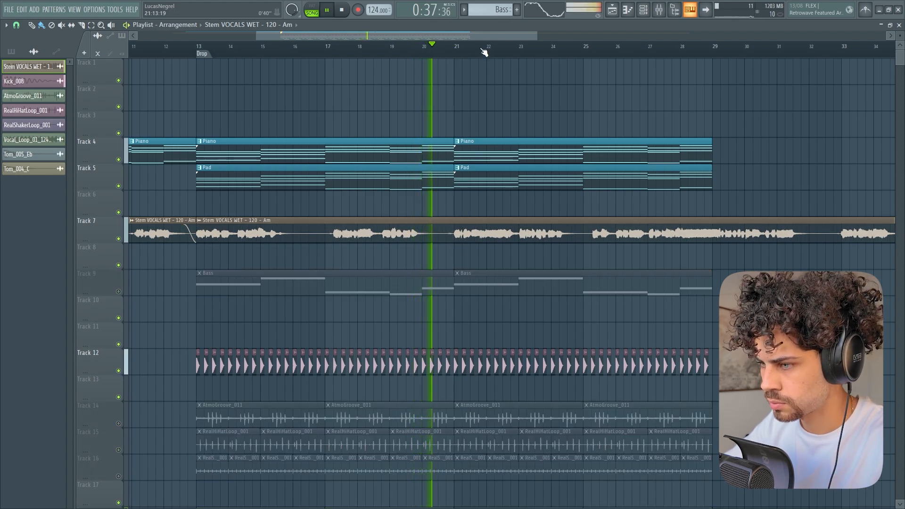
- Mute the Pad on Track 5 during playback and listen to the vocal stem over piano and kick
scroll(486, 52, "up", 4)
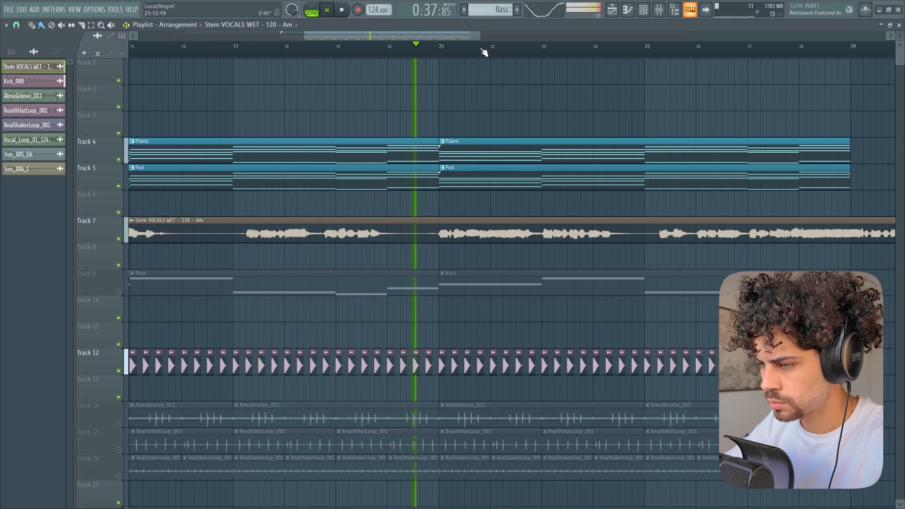
scroll(485, 52, "down", 1)
left_click(118, 187)
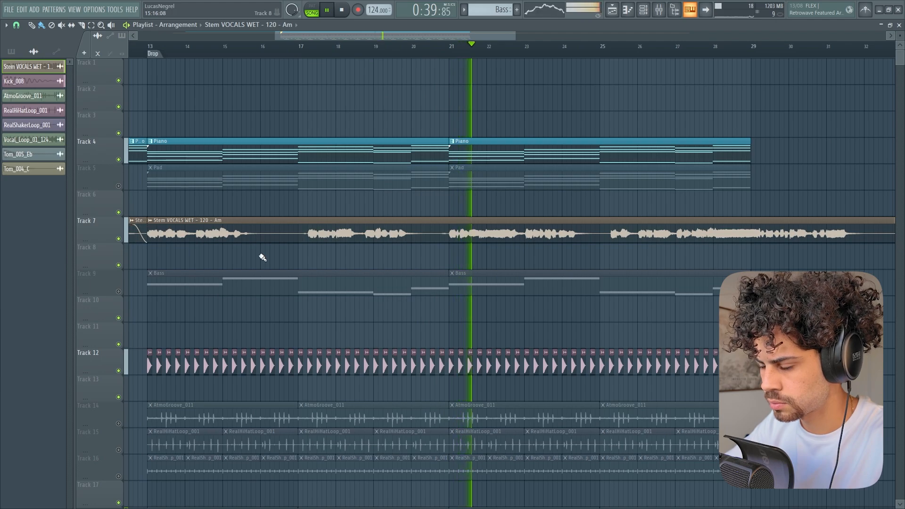
scroll(383, 46, "down", 2)
key("space")
- Trim the start of the second vocal stem clip to 20:16:00 and give it a short fade-in ending at bar 21
scroll(324, 45, "up", 2)
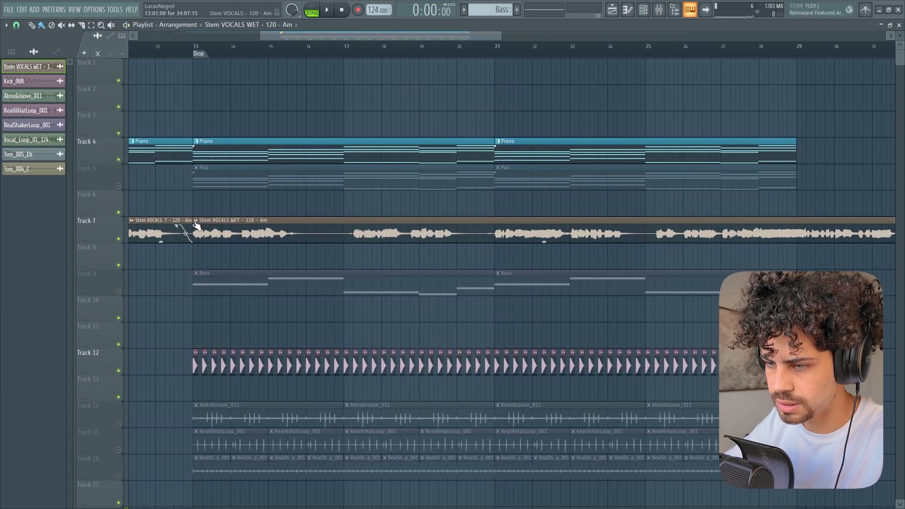
left_click_drag(197, 226, 467, 224)
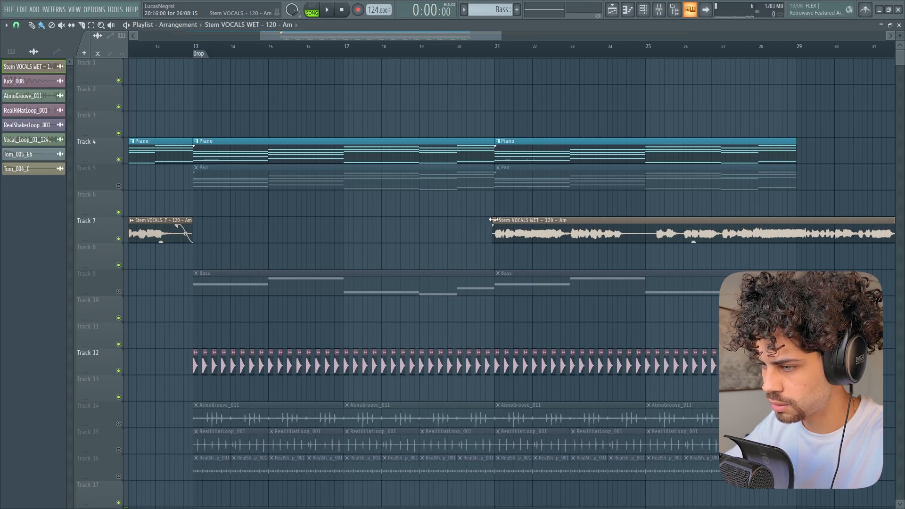
scroll(503, 47, "up", 8)
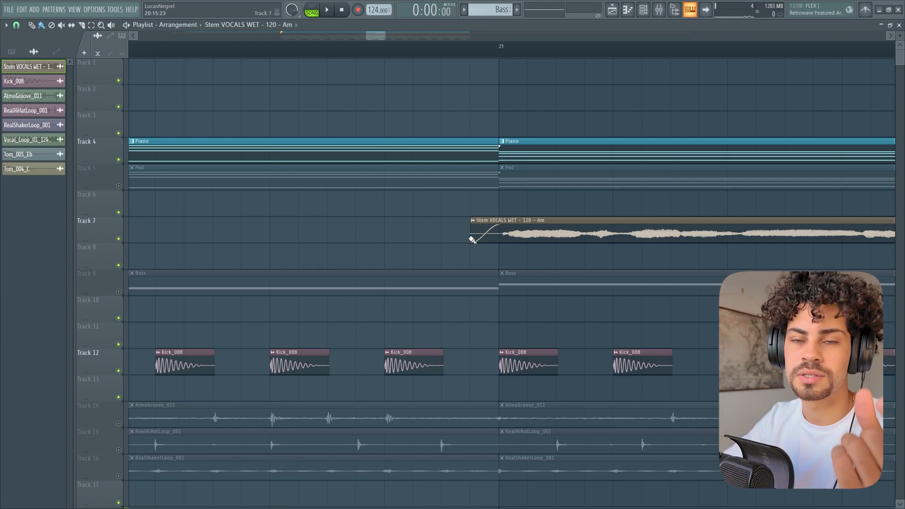
scroll(456, 54, "down", 4)
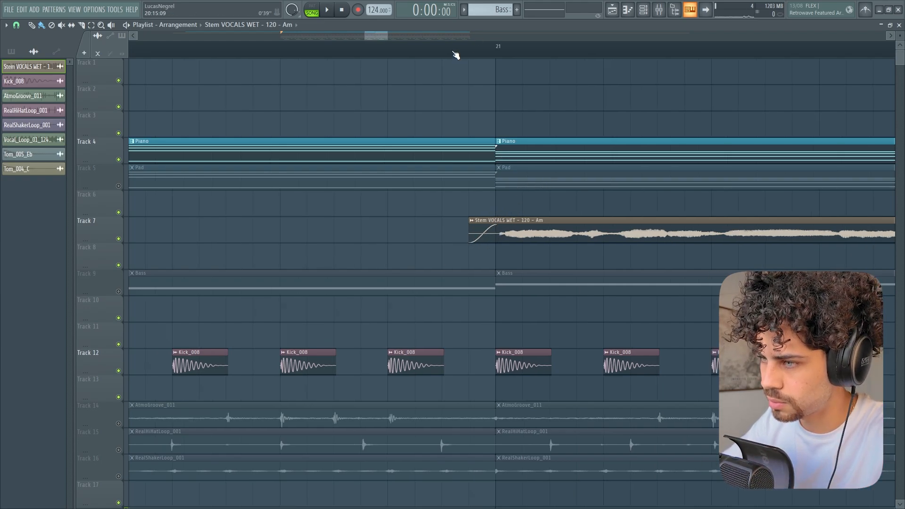
- Play from about bar 20 to check how the faded-in vocal enters at bar 21
left_click_drag(396, 51, 349, 50)
key("space")
scroll(349, 50, "down", 2)
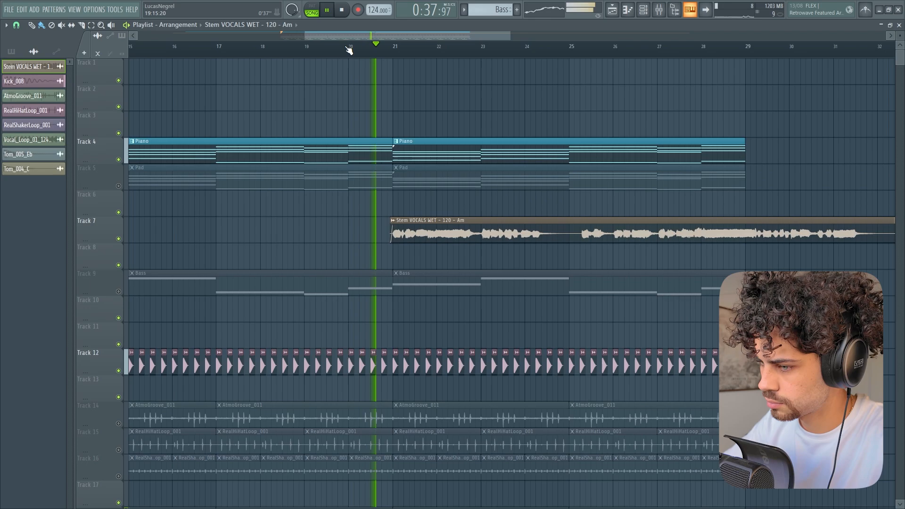
scroll(350, 51, "down", 3)
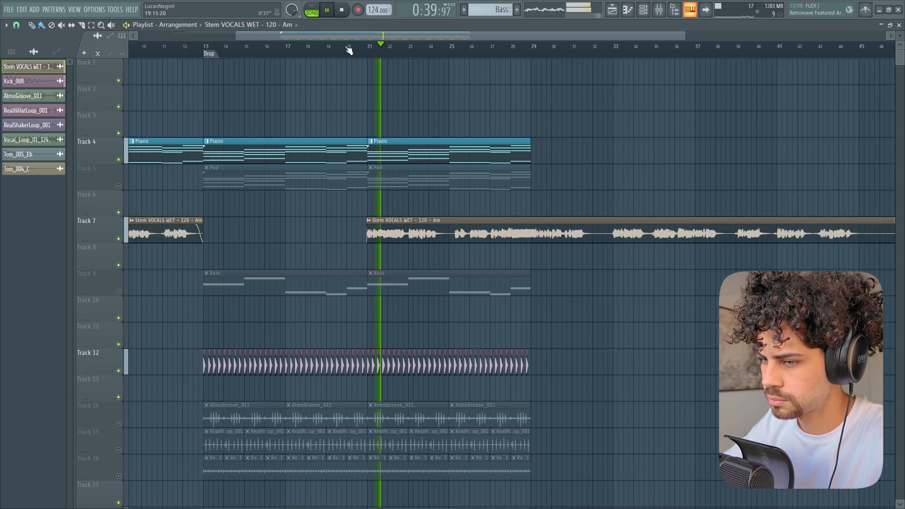
scroll(222, 52, "up", 2)
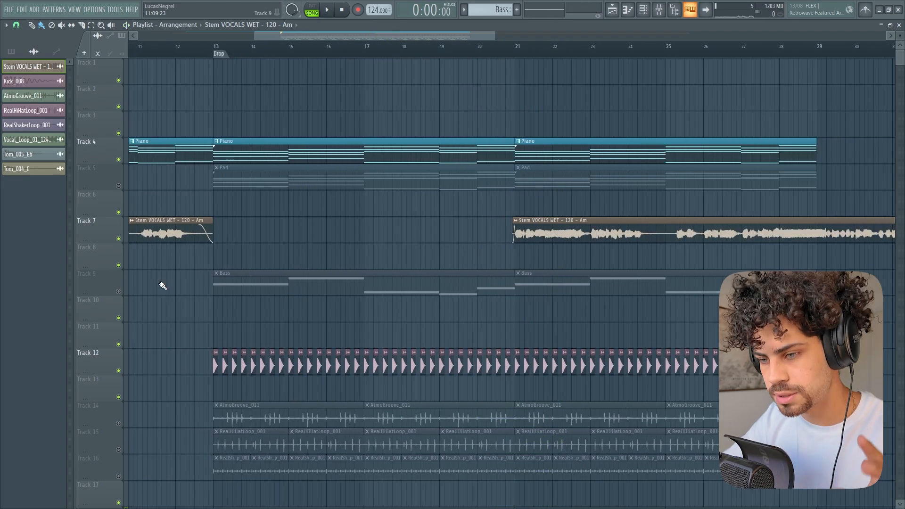
- Route the Stem VOCALS WET clip to mixer Insert 5, and solo Track 7 to listen to the vocal alone
double_click(175, 233)
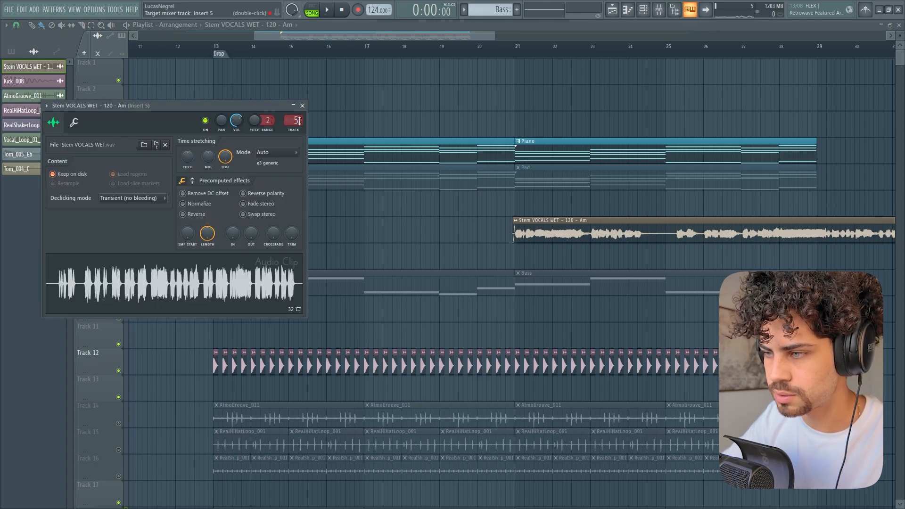
left_click(658, 10)
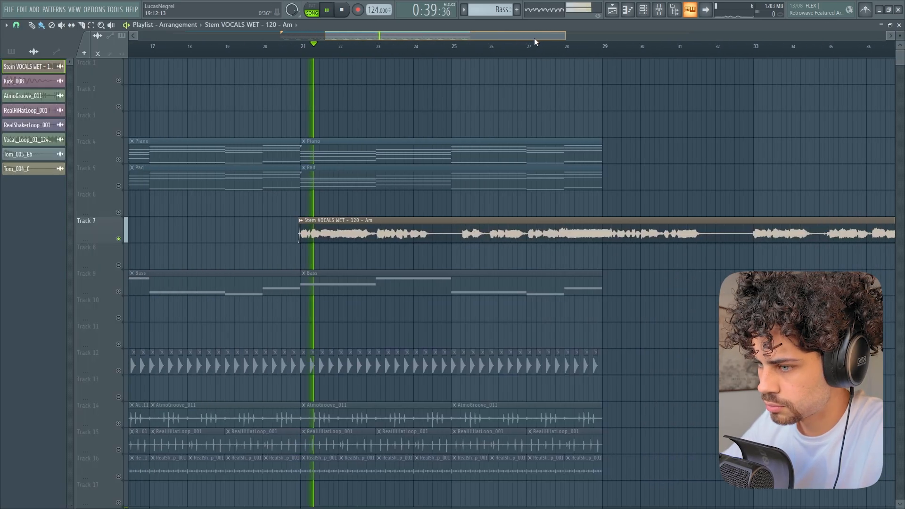
scroll(362, 55, "up", 2)
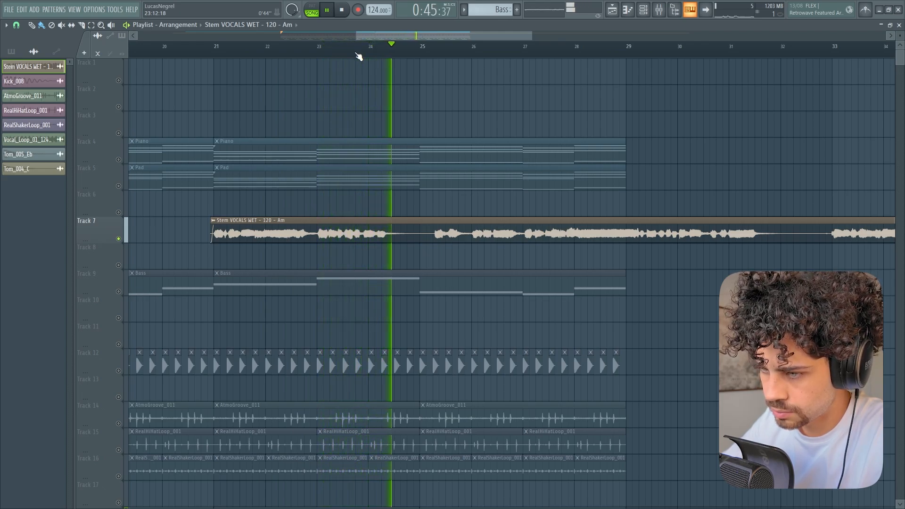
left_click(344, 14)
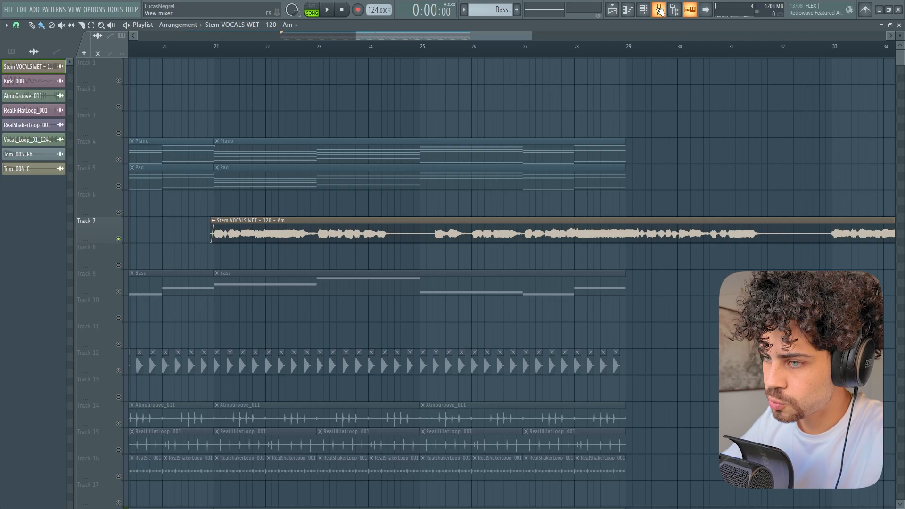
- Place the playhead at bar 21 and load Fruity parametric EQ 2 in the first effect slot of Insert 5
left_click(214, 46)
left_click(659, 11)
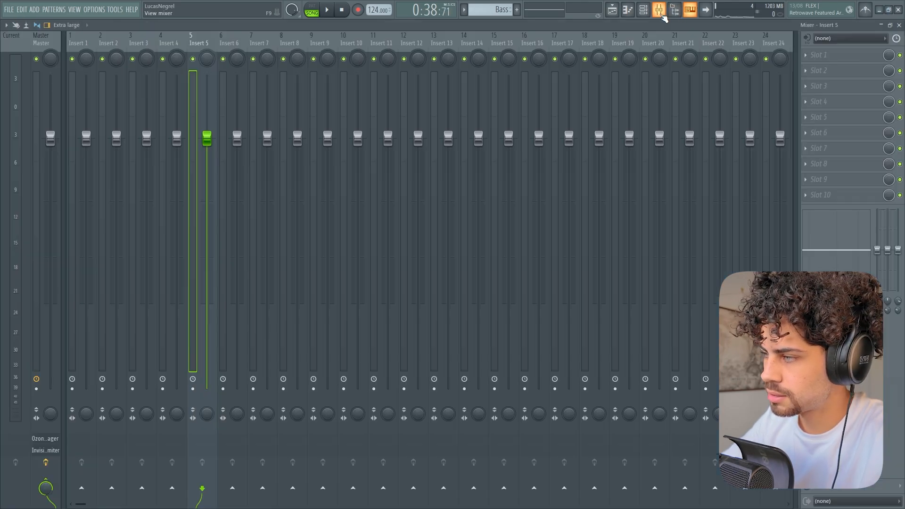
left_click(816, 56)
left_click(679, 75)
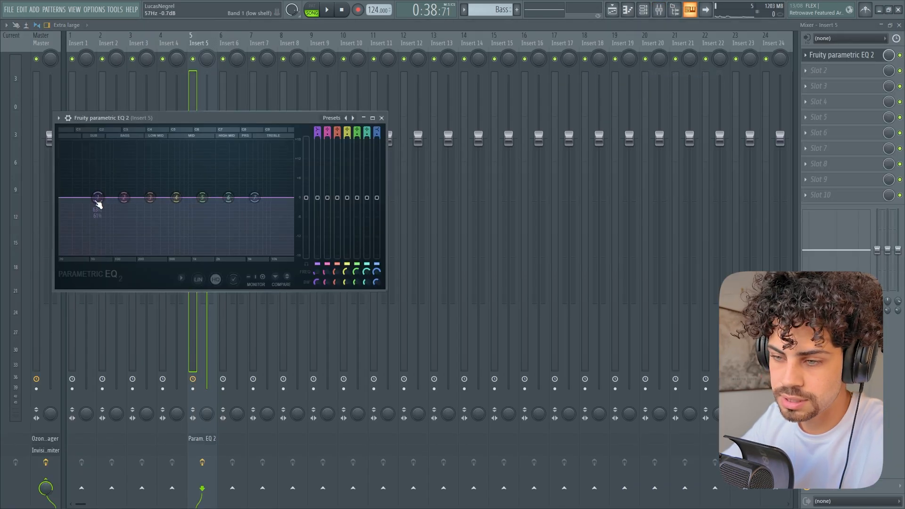
- Make band 1 of the EQ a high-pass filter and move its cutoff to about 217 Hz while playing the vocal
right_click(98, 197)
left_click(147, 249)
key("space")
left_click_drag(98, 197, 138, 202)
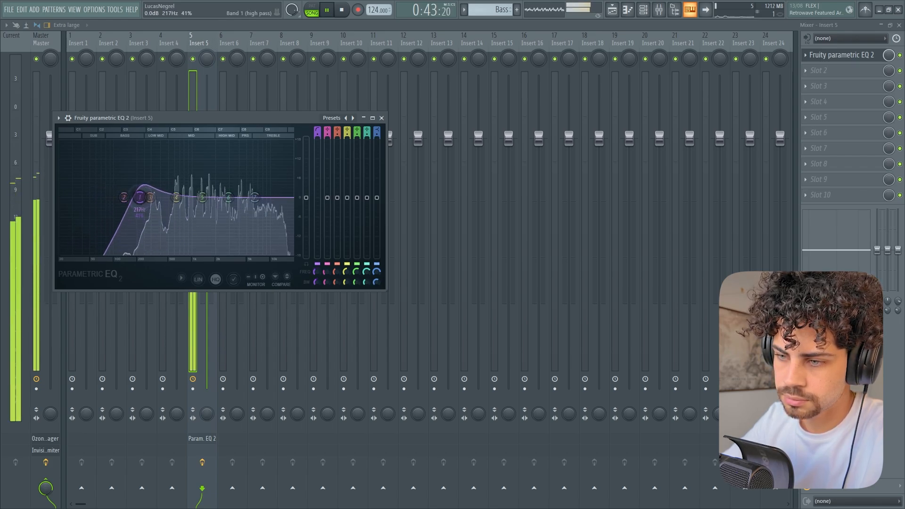
key("space")
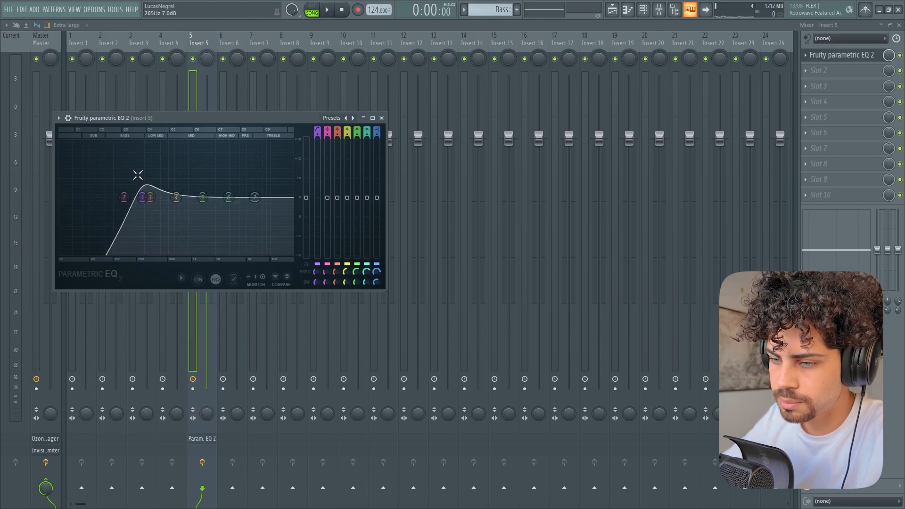
left_click(381, 118)
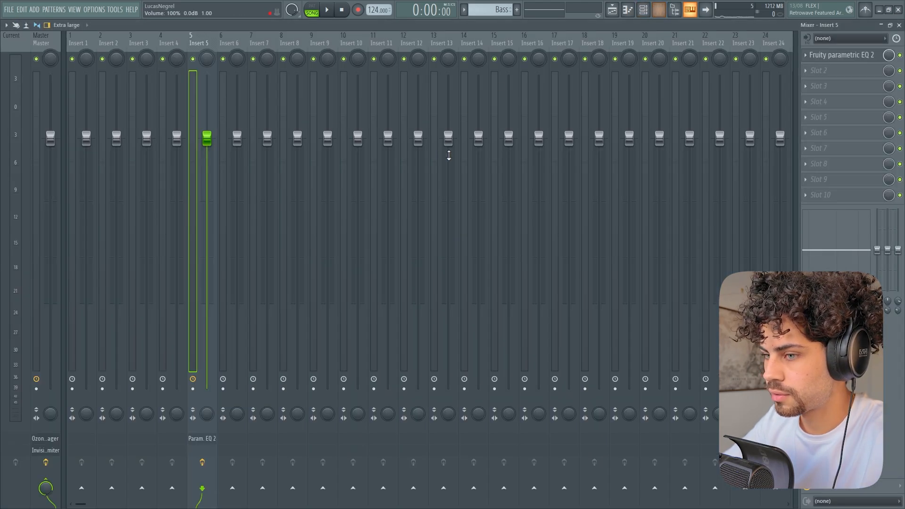
- Load Kickstart 2 in the second effect slot of Insert 5 and set its mix to 70%
left_click(816, 75)
left_click(582, 385)
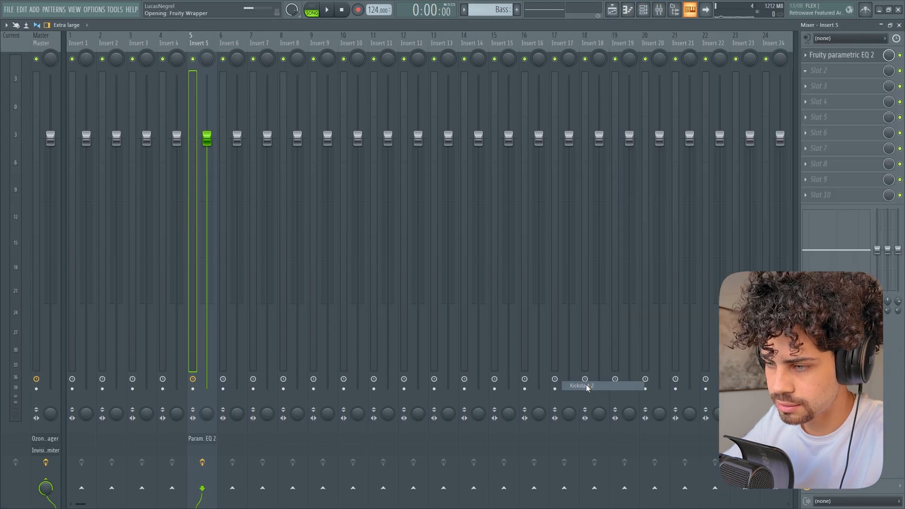
left_click_drag(118, 206, 117, 222)
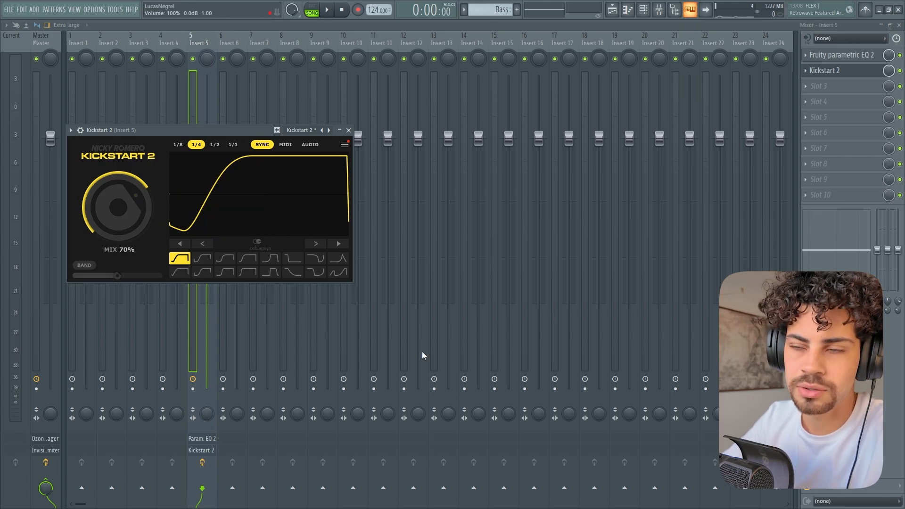
- Play the soloed vocal from bar 21 in the playlist to check the Kickstart 2 ducking
left_click(612, 10)
left_click(216, 51)
scroll(216, 51, "down", 2)
key("space")
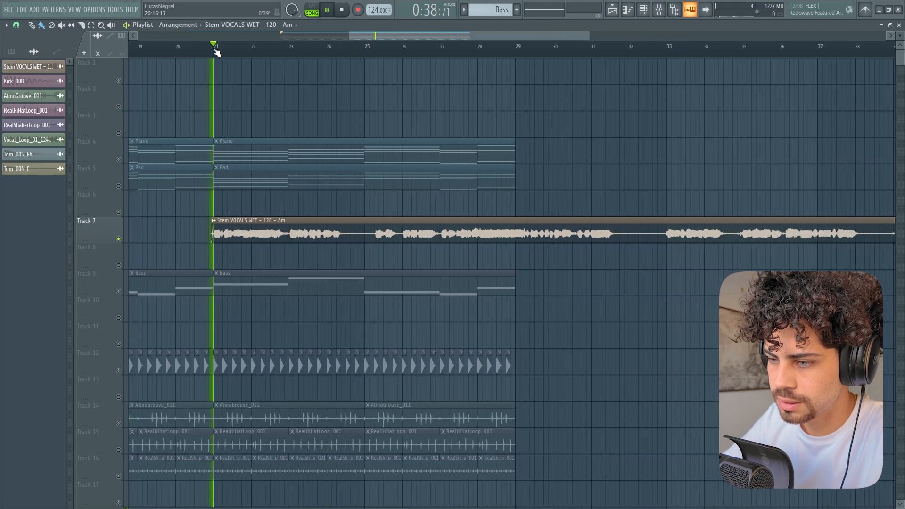
scroll(216, 50, "up", 2)
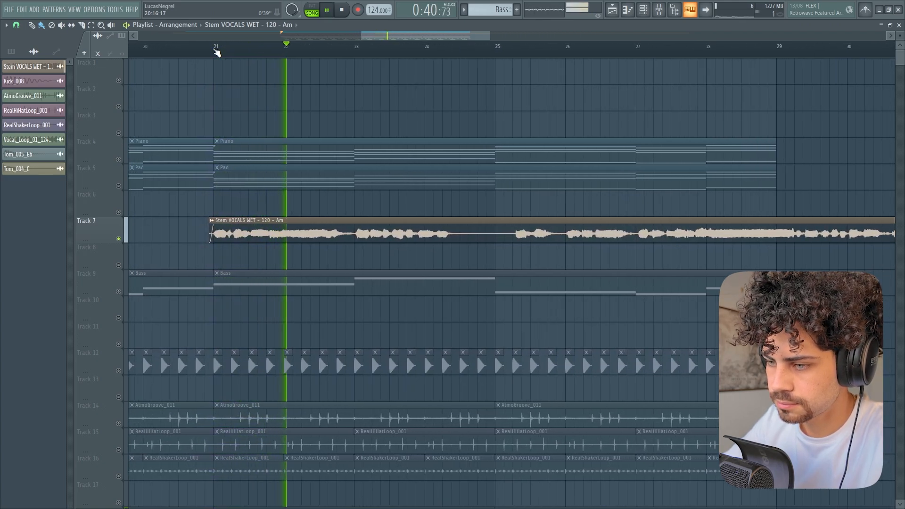
key("space")
scroll(217, 50, "down", 4)
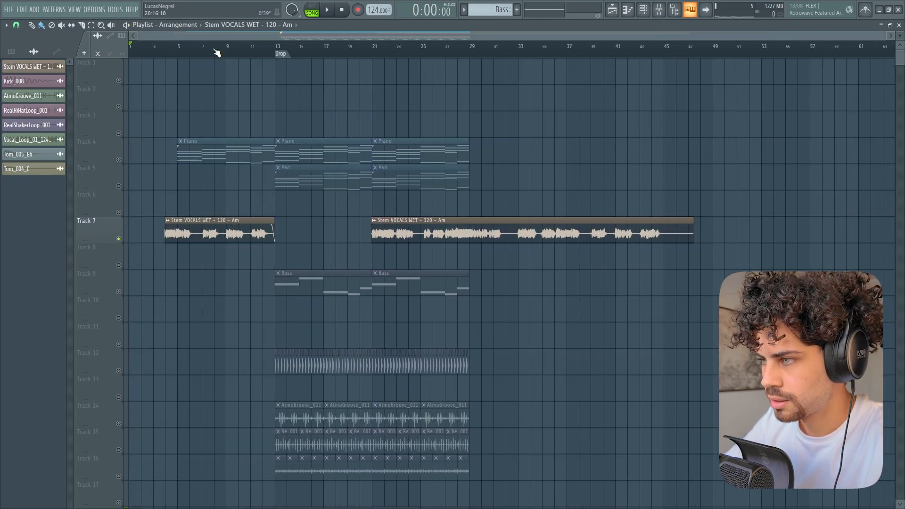
- Create an automation clip for the mute/solo switch of Kickstart 2 on Insert 5 and return to the playlist
left_click(659, 9)
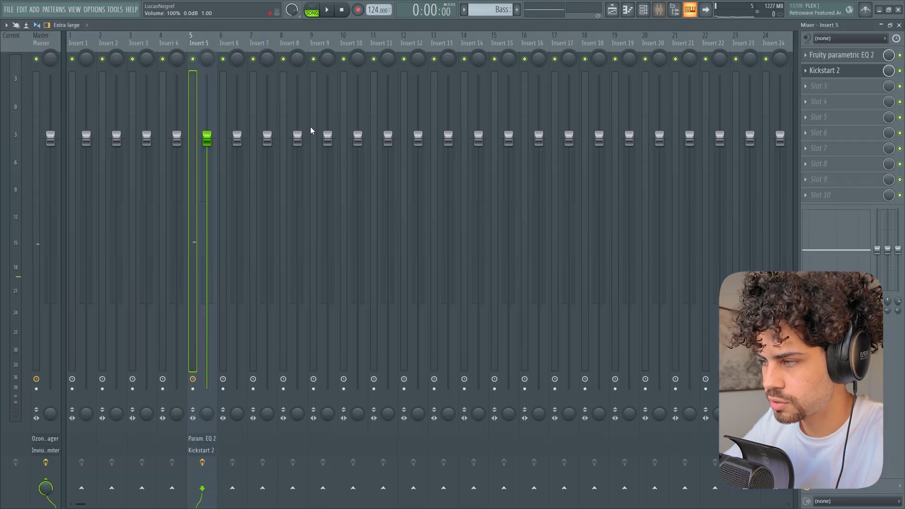
right_click(891, 72)
left_click(850, 152)
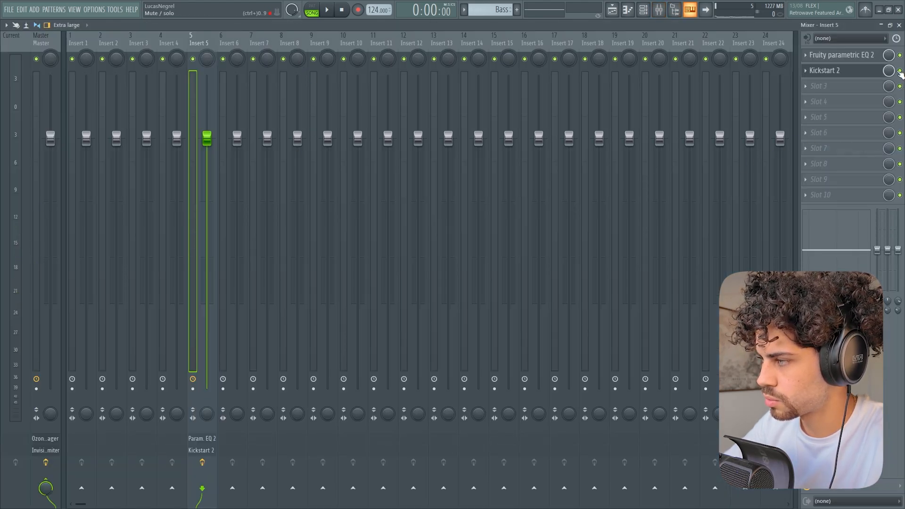
left_click(613, 9)
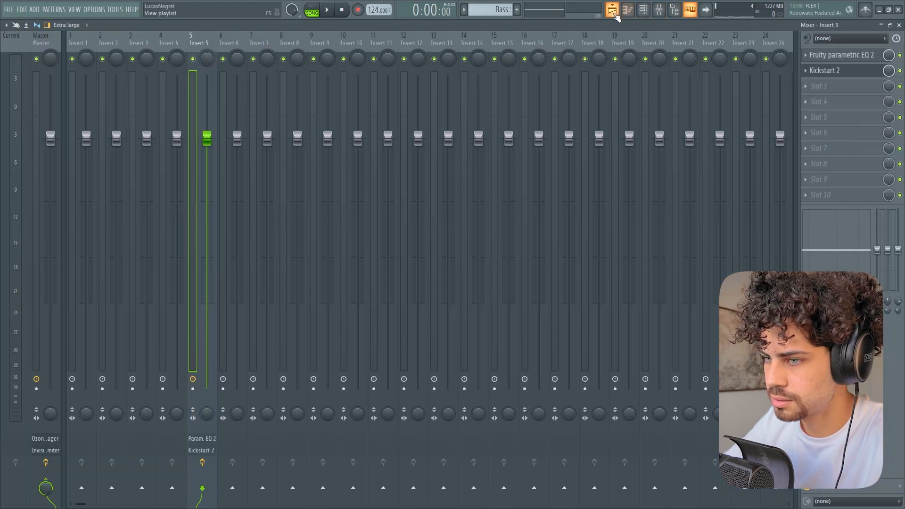
- Move the end point of the Kickstart 2 automation envelope to about bar 46 and enable Track 1
left_click_drag(499, 65, 764, 81)
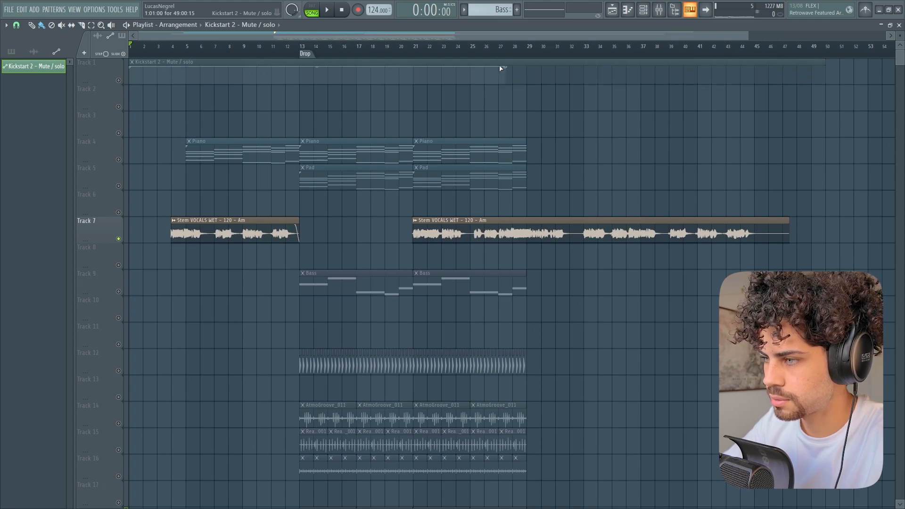
left_click_drag(501, 68, 769, 65)
left_click(95, 77)
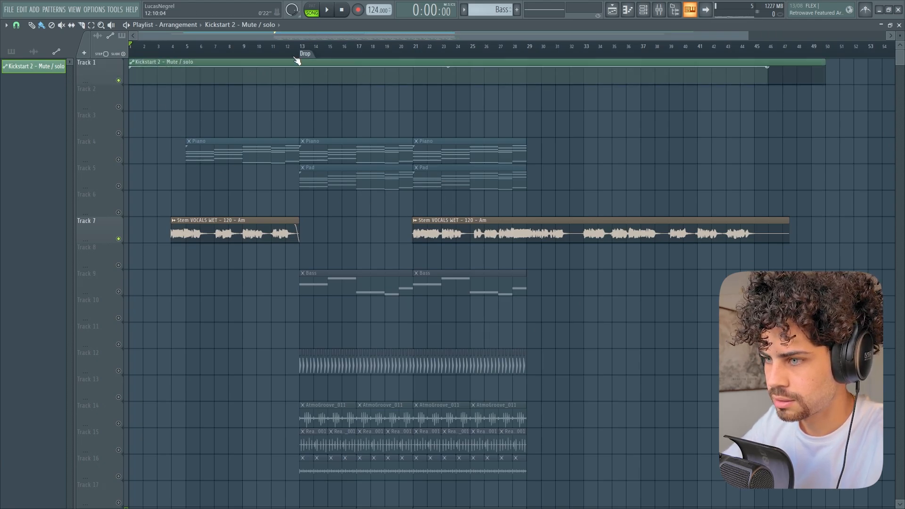
- Add a step to the Kickstart 2 automation at the bar 13 drop, keeping the effect off before it and on after it
scroll(304, 46, "up", 8)
right_click(316, 69)
mouse_move(314, 68)
left_mouse_down()
mouse_move(314, 84)
mouse_move(316, 59)
left_mouse_up()
right_click(314, 76)
scroll(323, 53, "down", 8)
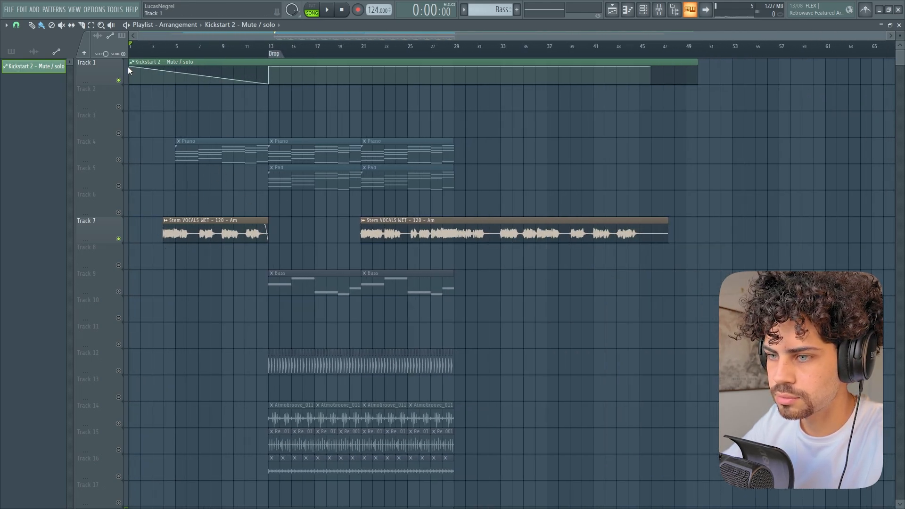
left_click_drag(128, 67, 123, 85)
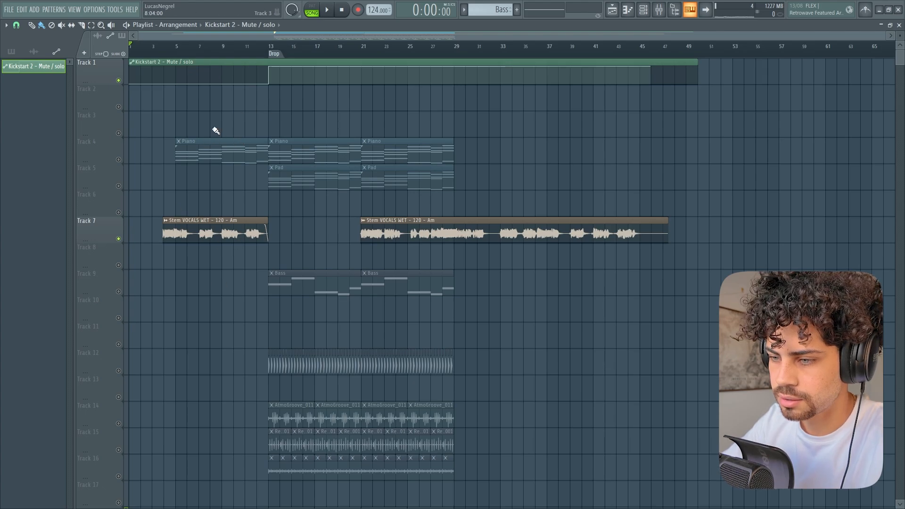
- Open the settings of the first Stem VOCALS WET clip and set its time-stretching mode to Stretch Pro
scroll(210, 53, "up", 4)
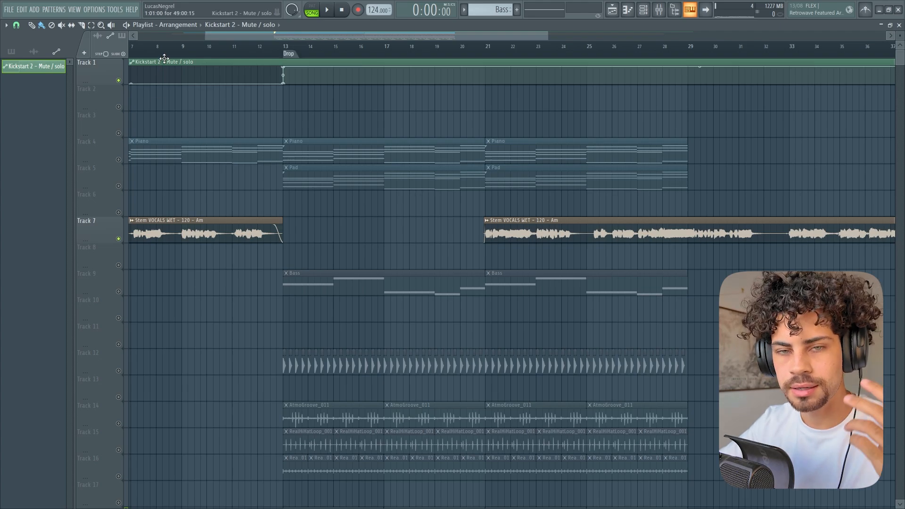
scroll(177, 54, "up", 3)
left_click_drag(241, 37, 213, 48)
scroll(215, 51, "down", 2)
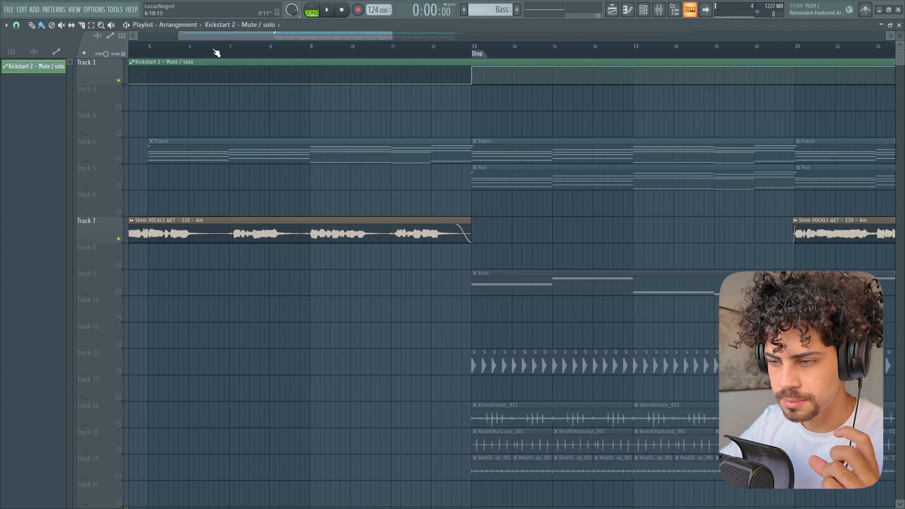
scroll(217, 51, "up", 2)
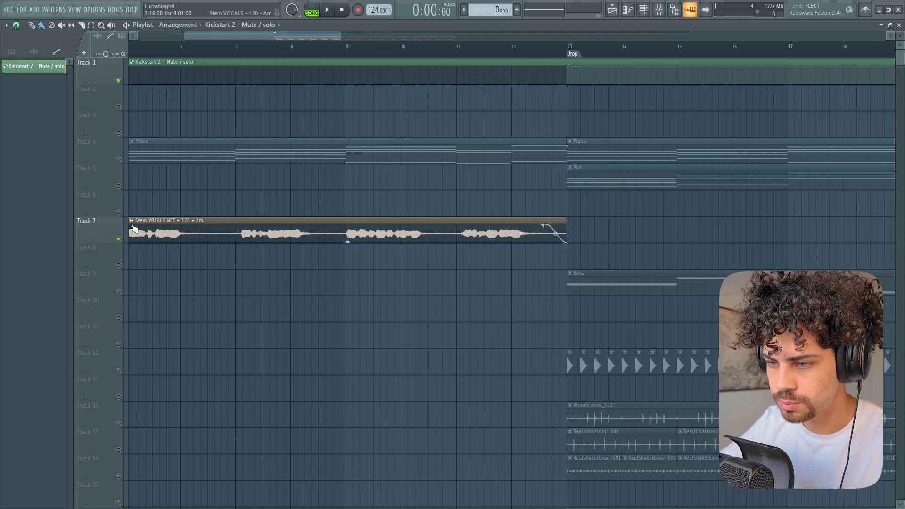
double_click(191, 229)
left_click_drag(187, 107, 329, 192)
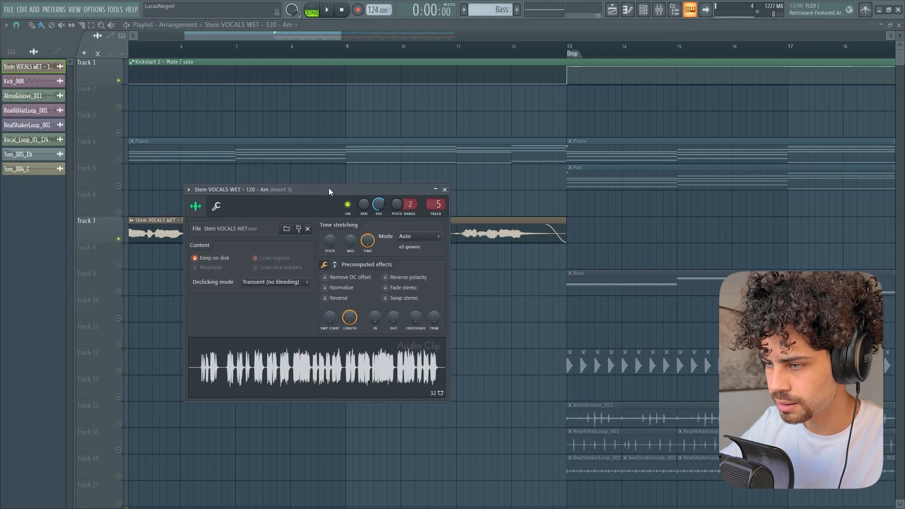
left_click(415, 238)
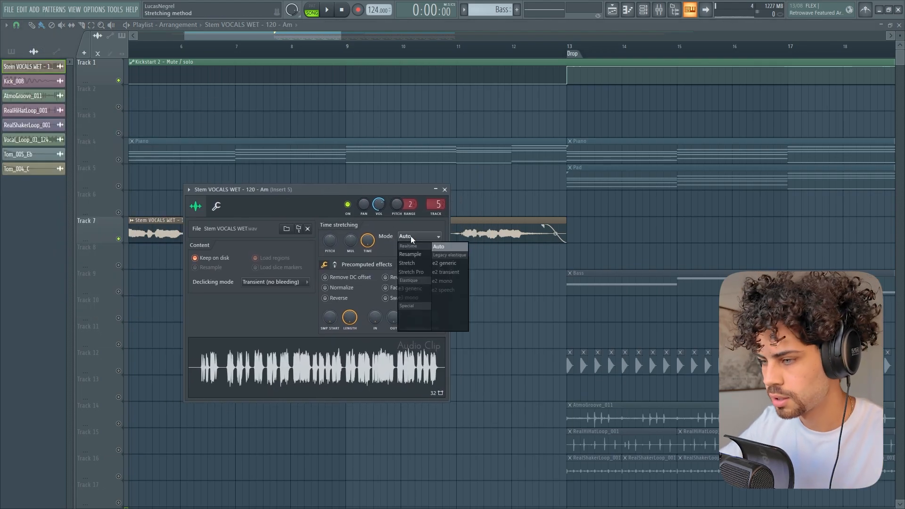
left_click(415, 272)
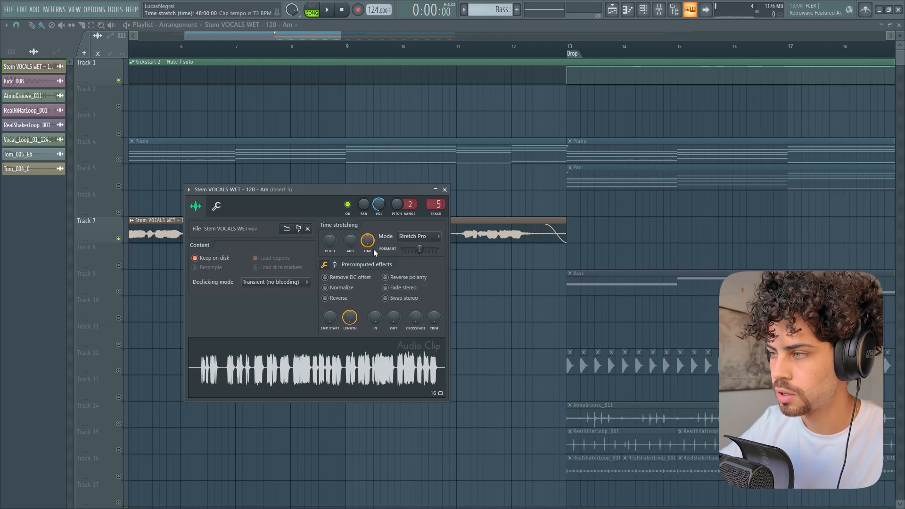
left_click(659, 9)
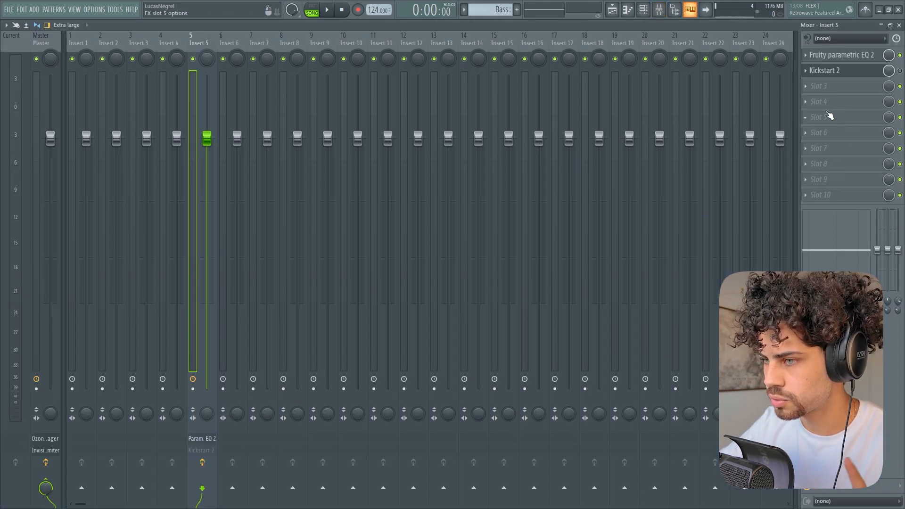
left_click(829, 107)
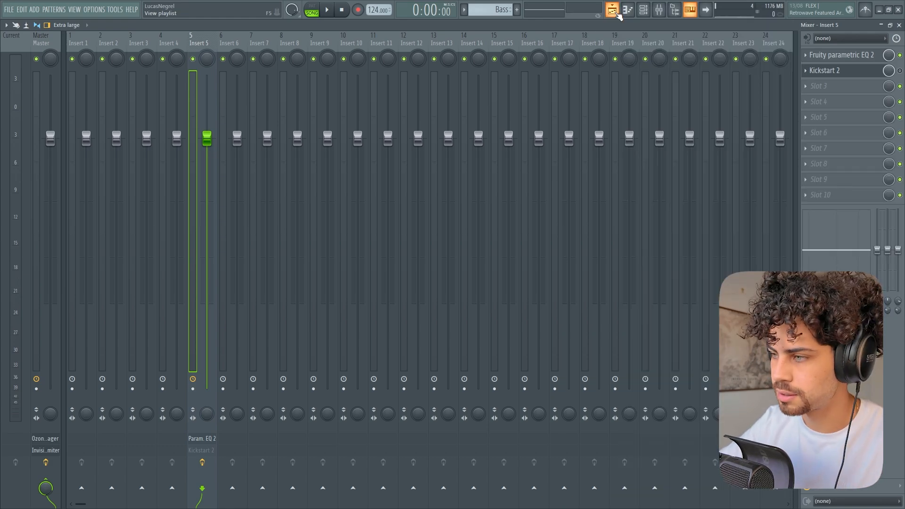
left_click(613, 10)
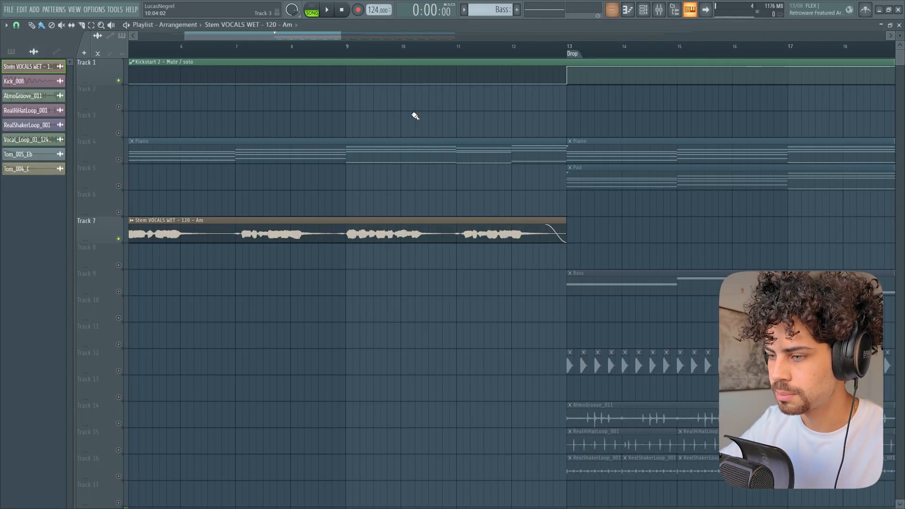
- Lower the formant shift of the Stem VOCALS WET clip and play the vocal from bar 5 to hear it
double_click(320, 234)
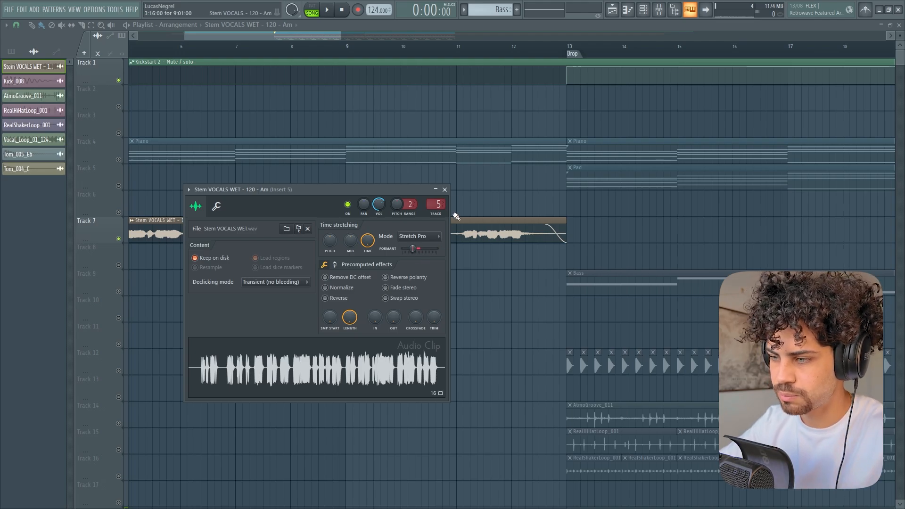
left_click(445, 189)
scroll(277, 55, "down", 3)
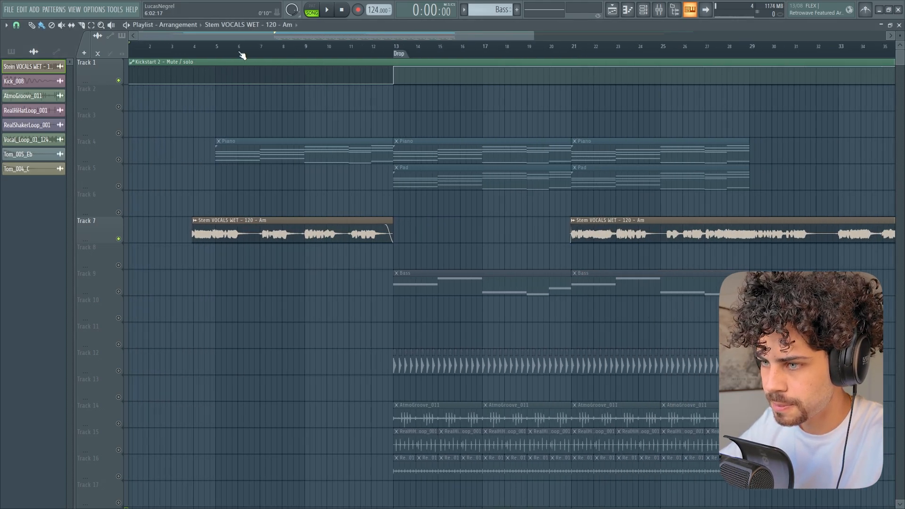
left_click_drag(218, 54, 213, 53)
scroll(214, 54, "up", 2)
key("space")
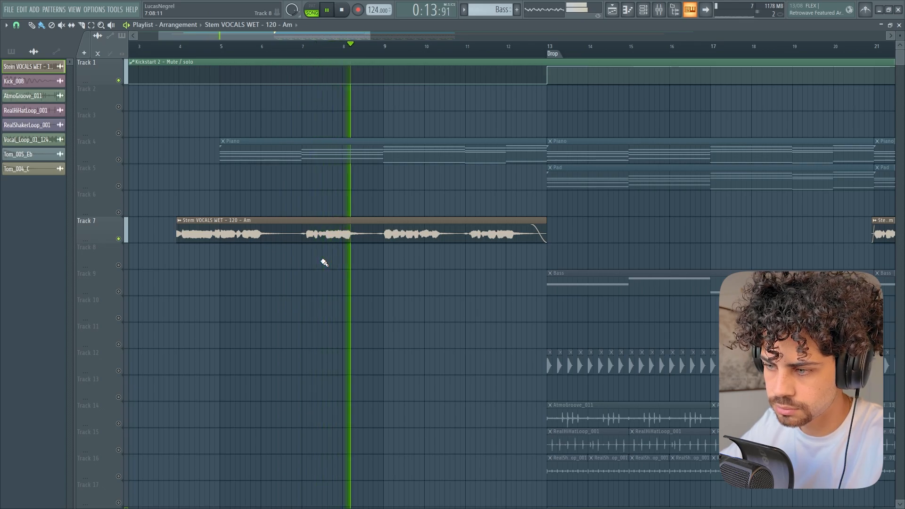
key("space")
- Try a different formant shift on the vocal clip and replay the vocal from bar 5 to compare
double_click(358, 231)
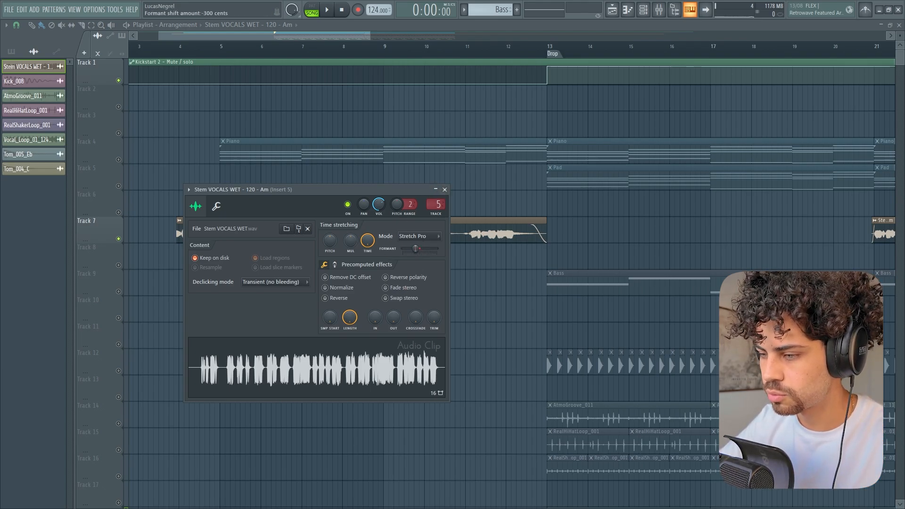
left_click_drag(425, 249, 430, 248)
left_click(241, 51)
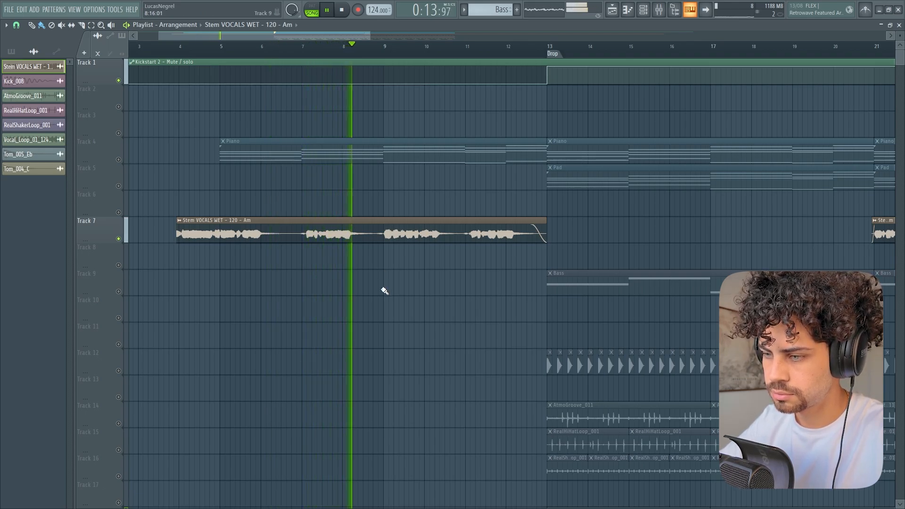
key("space")
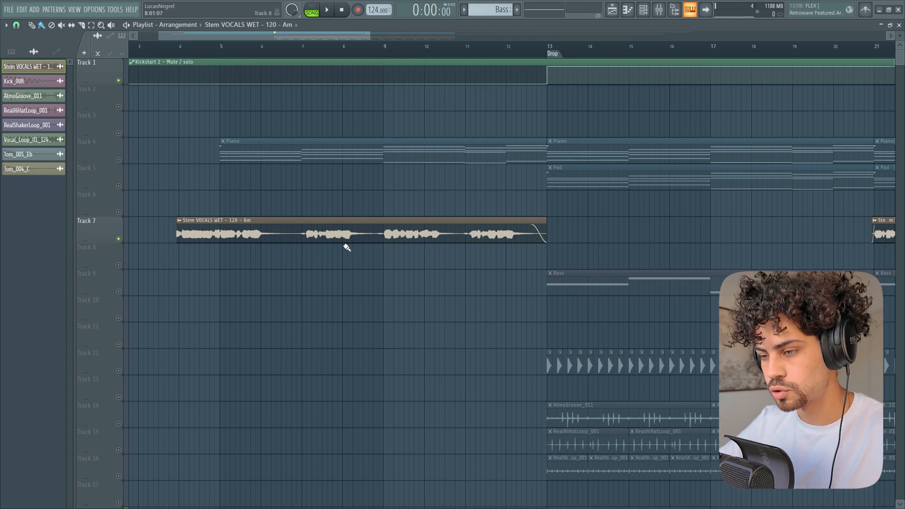
- Set the vocal clip's formant shift to -504 cents, close its settings, and turn off the Track 7 solo
double_click(347, 234)
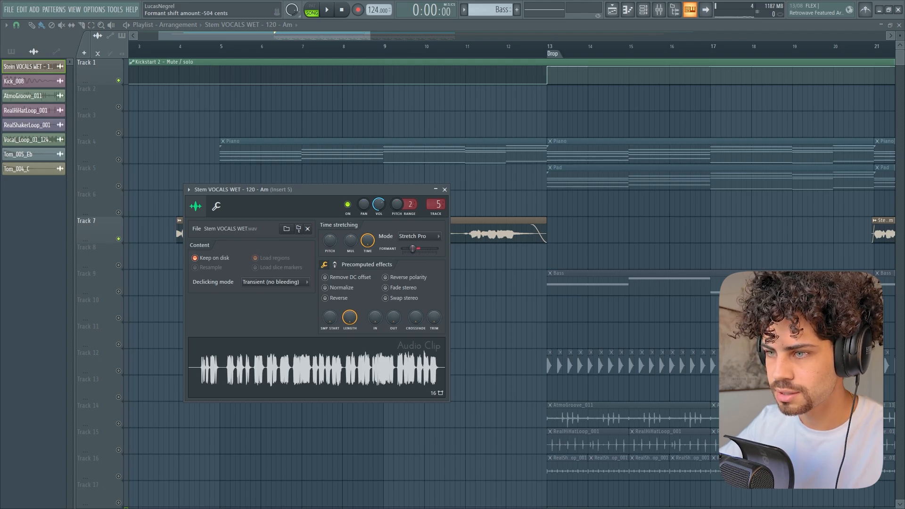
key("Escape")
scroll(262, 49, "down", 4)
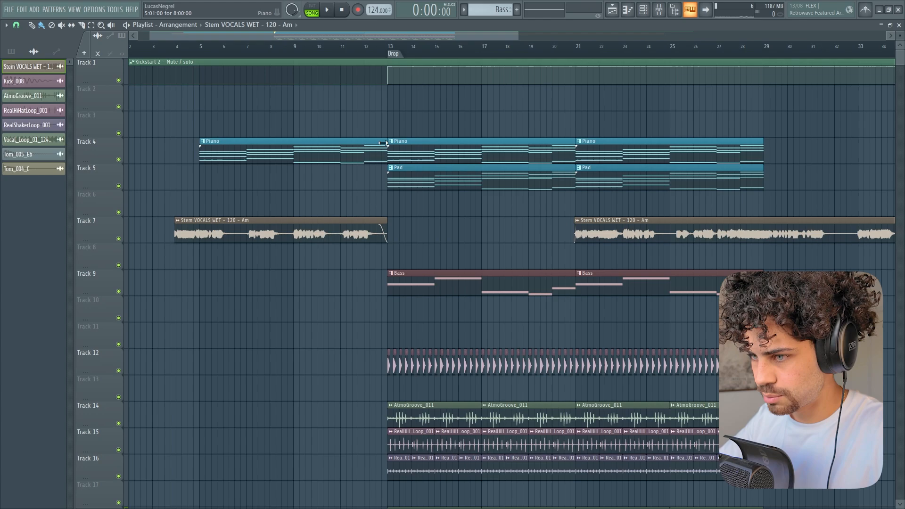
left_click_drag(301, 36, 308, 36)
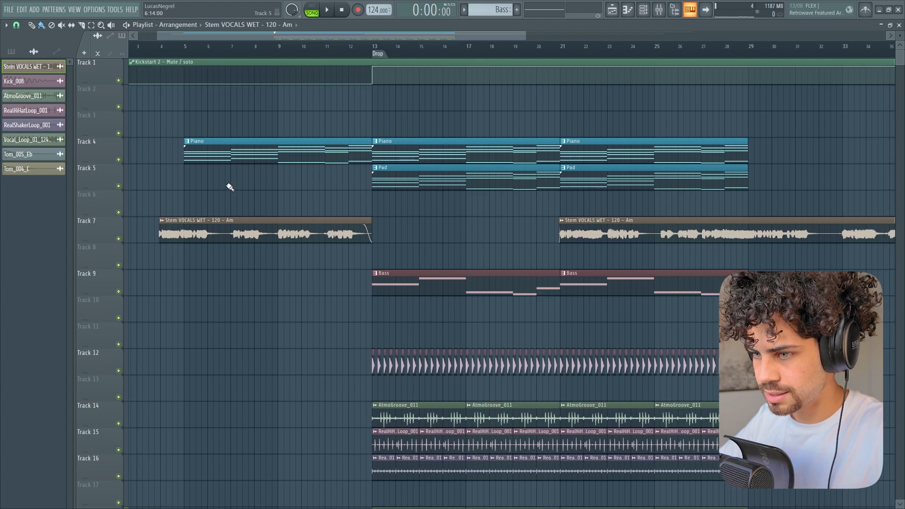
- Route the Piano channel to mixer Insert 2 and the Pad channel to Insert 3, and show Insert 2 in the mixer
left_click(658, 11)
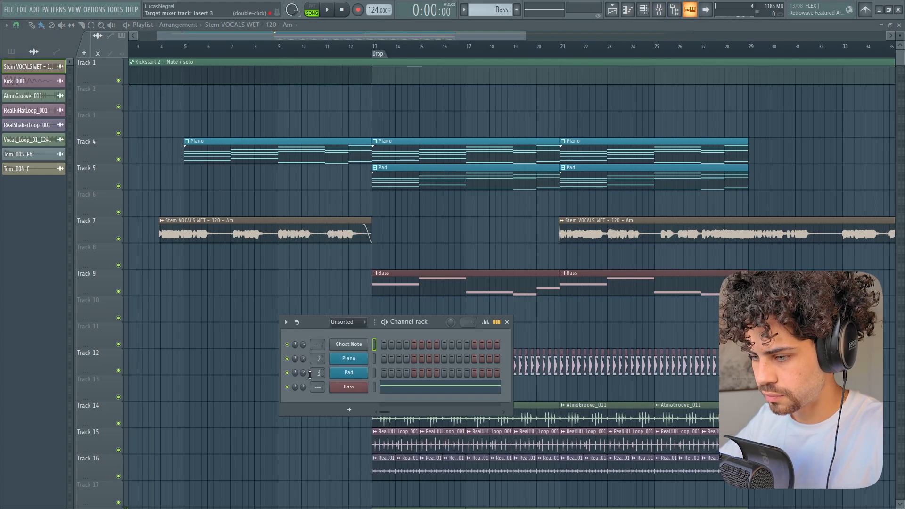
left_click(659, 11)
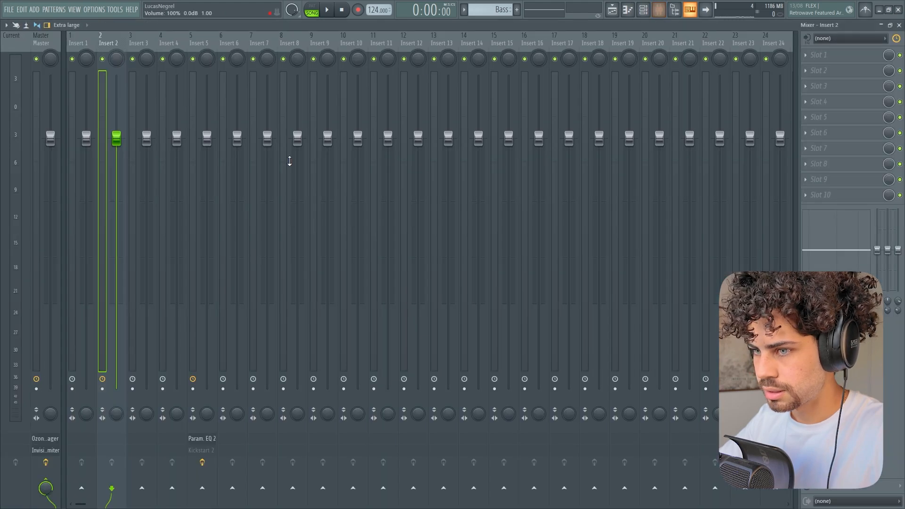
- Load Kickstart 2 in the first effect slot of Insert 2 and create an automation clip for its mute state
left_click(837, 56)
left_click(590, 382)
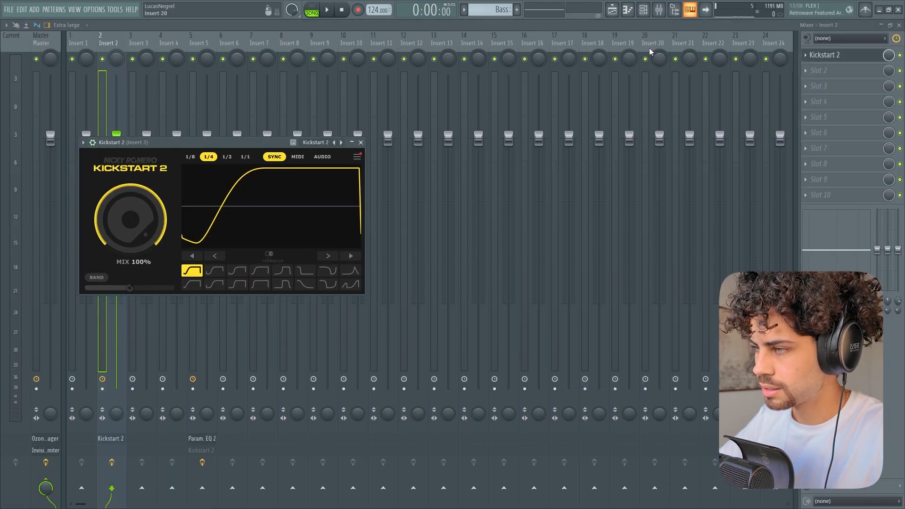
right_click(900, 55)
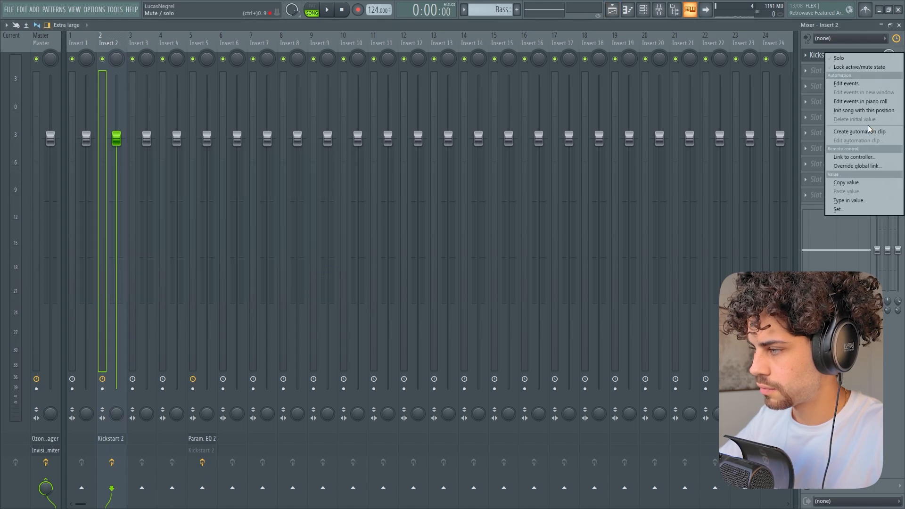
left_click(870, 132)
- Move the new Kickstart 2 automation clip to Track 11 at bar 1 and make it switch on at the Drop marker
left_click(612, 9)
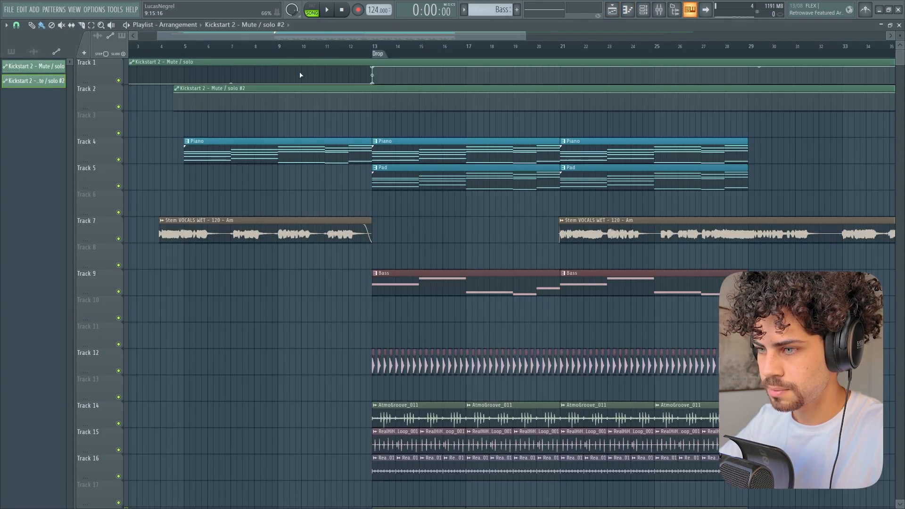
left_click_drag(265, 88, 94, 330)
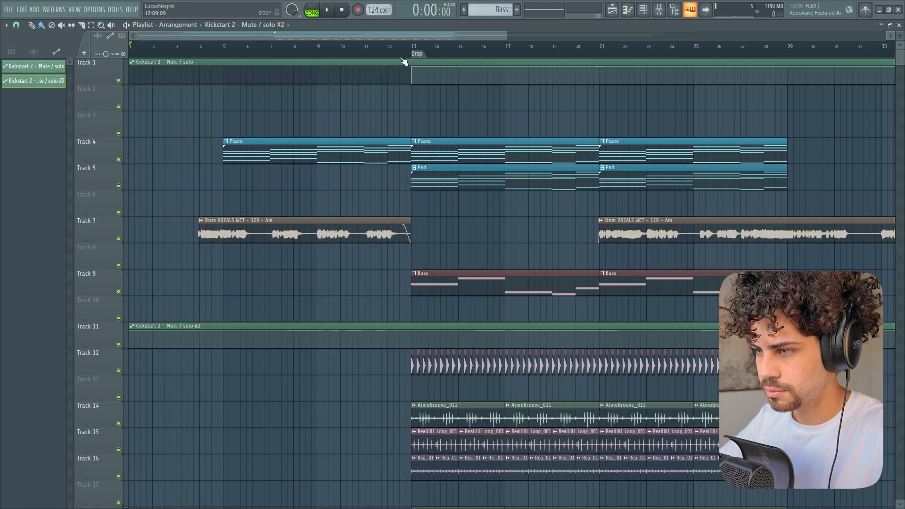
scroll(404, 62, "up", 5)
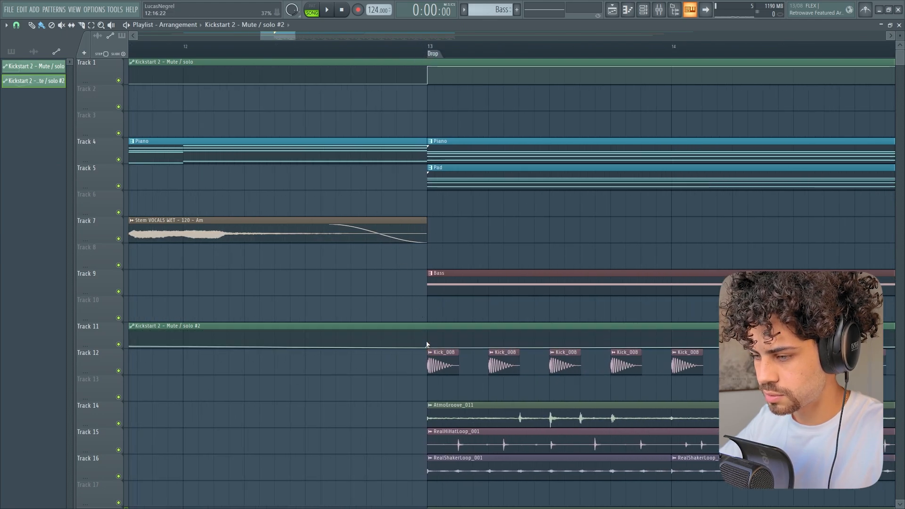
scroll(193, 52, "down", 8)
key("space")
scroll(208, 51, "up", 2)
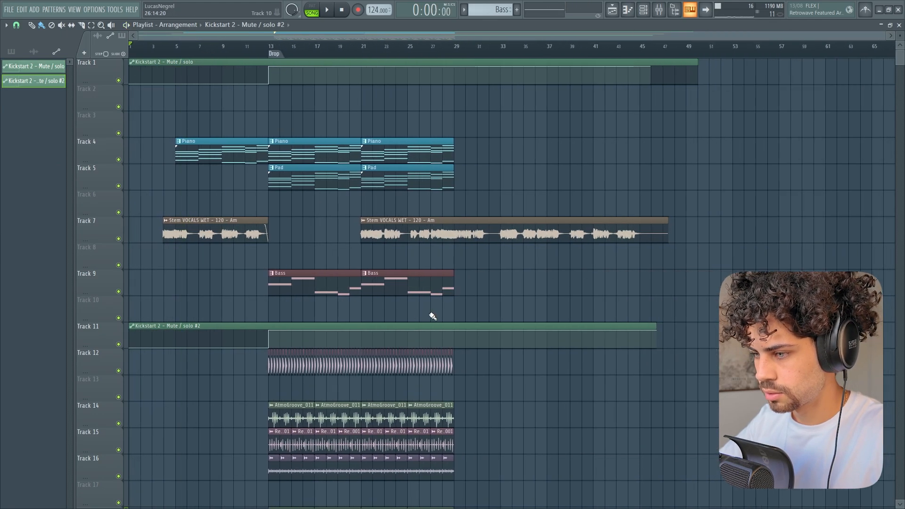
- Play the arrangement from bar 11 to hear the vocal transition leading into the drop
scroll(216, 225, "down", 2)
scroll(196, 57, "up", 2)
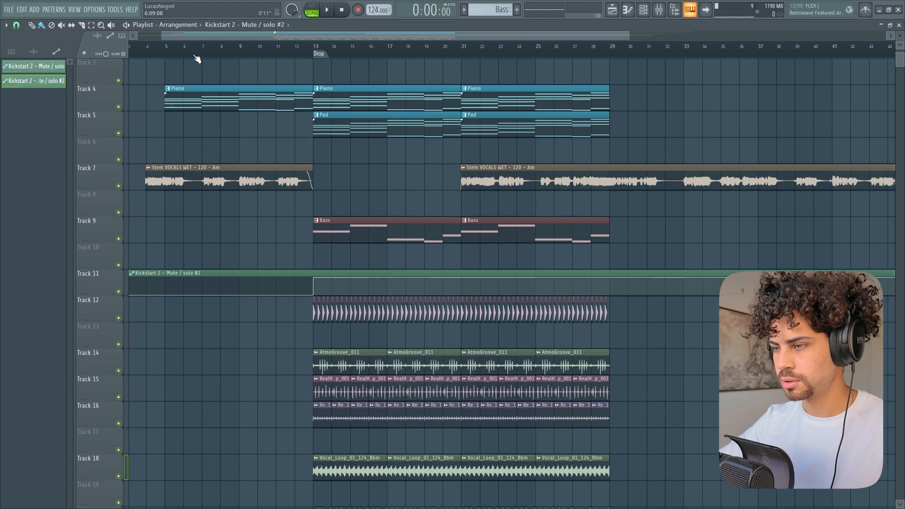
scroll(197, 58, "up", 2)
scroll(219, 208, "down", 5)
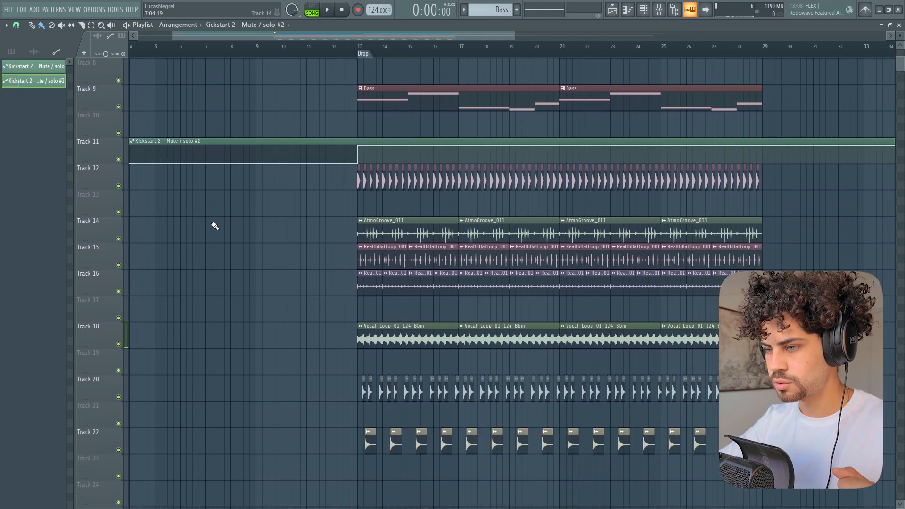
scroll(216, 226, "up", 5)
scroll(355, 51, "down", 2)
scroll(355, 51, "up", 5)
scroll(224, 46, "down", 1)
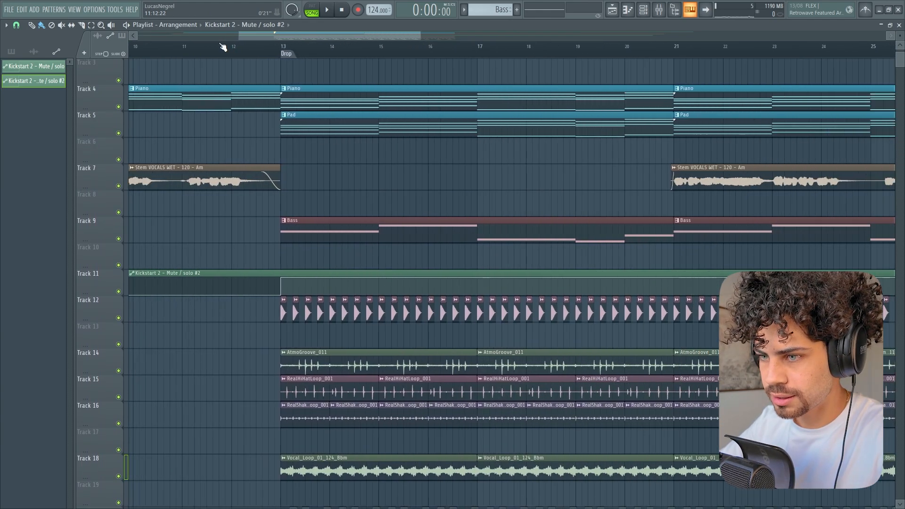
left_click(186, 46)
key("space")
left_click_drag(243, 36, 238, 37)
scroll(204, 53, "up", 2)
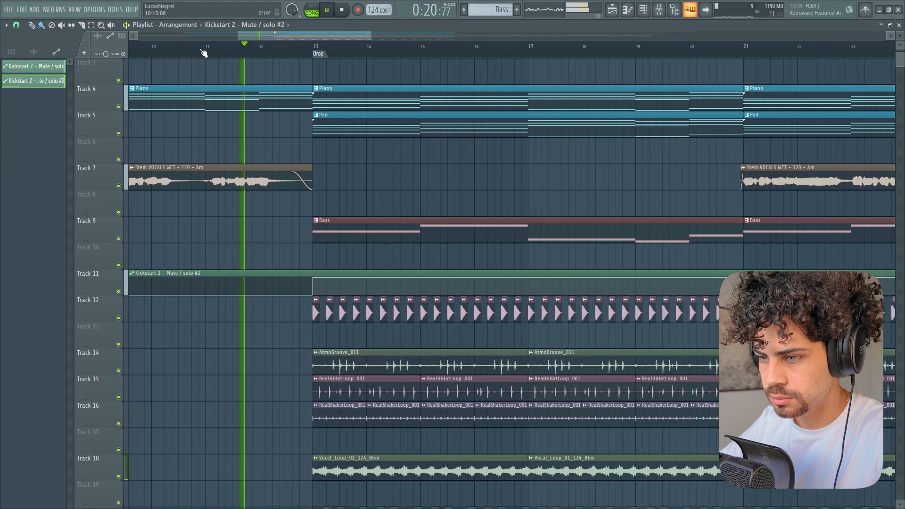
scroll(204, 53, "up", 2)
scroll(203, 53, "up", 2)
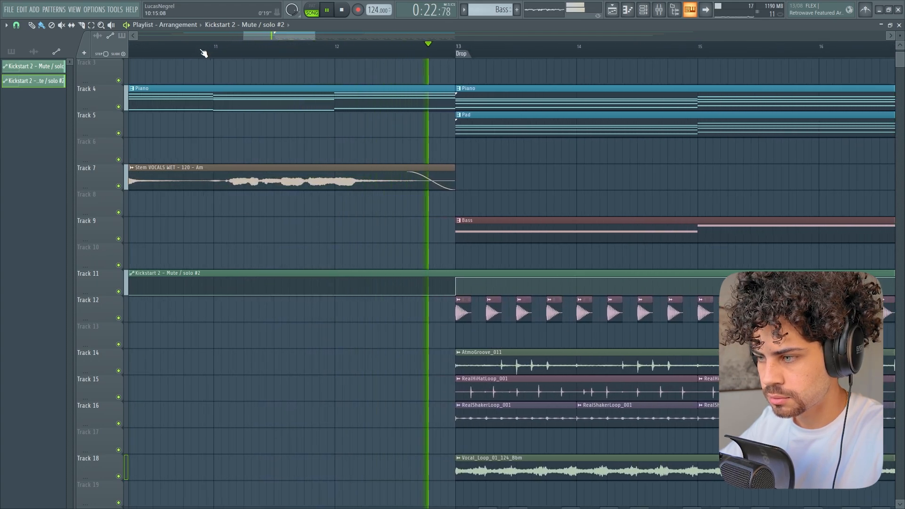
scroll(203, 52, "down", 2)
key("space")
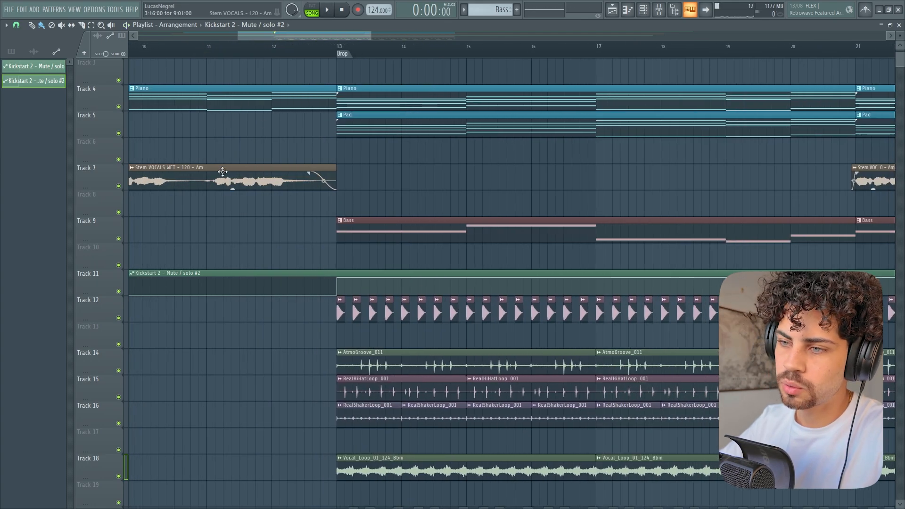
- Slice the first Stem VOCALS WET clip on Track 7 at bar 11
left_click(208, 51)
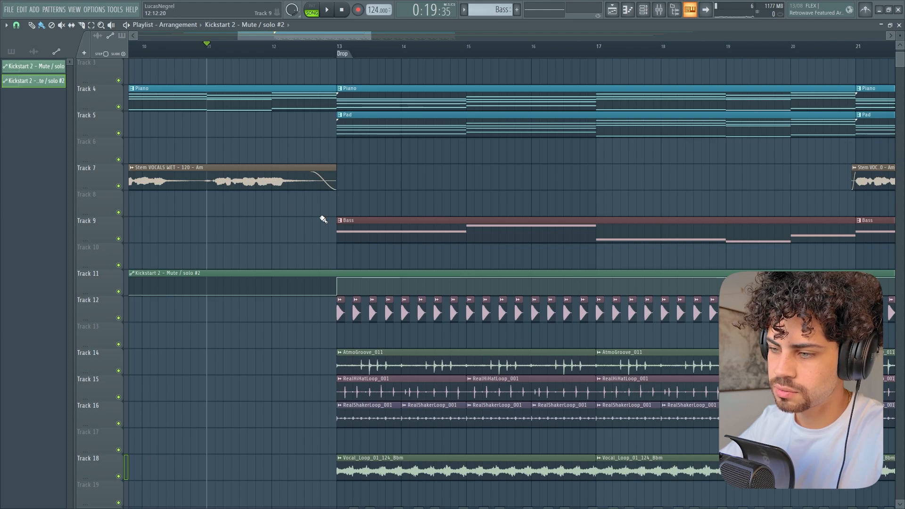
scroll(192, 53, "up", 1)
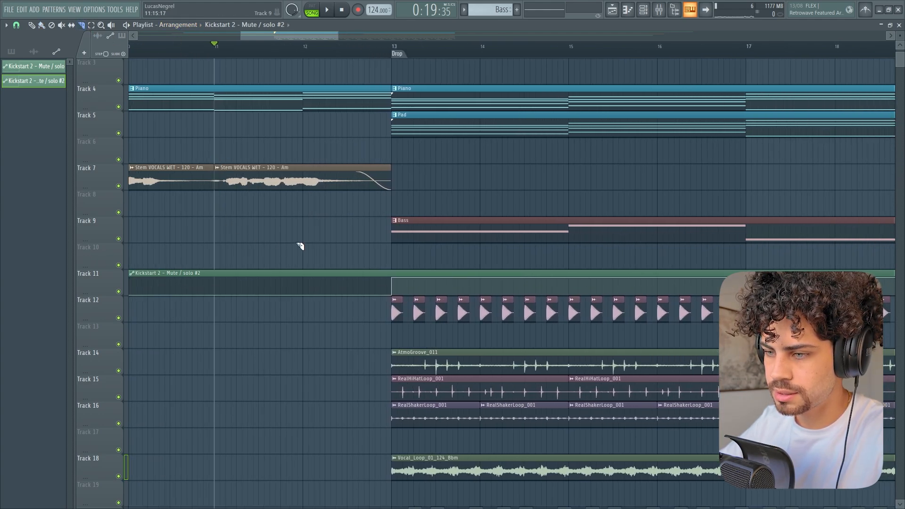
left_click(36, 26)
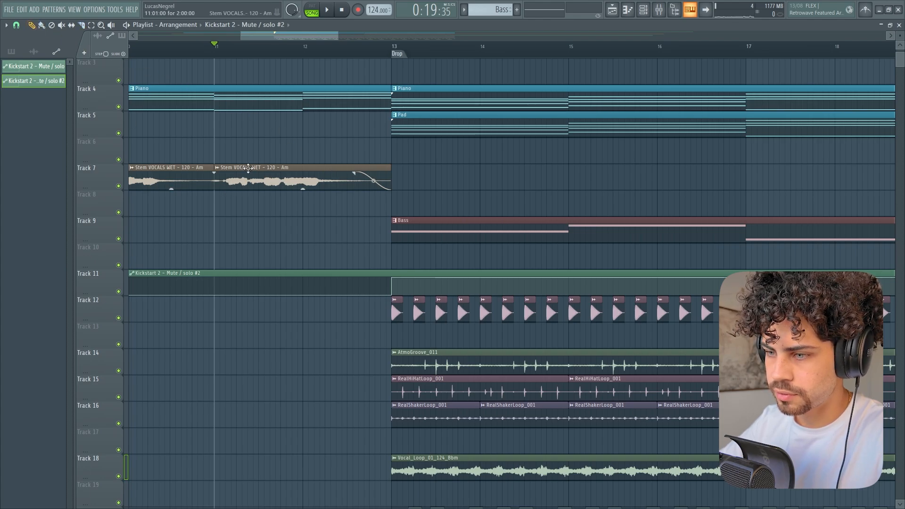
- Place a copy of the sliced vocal phrase on Track 8, starting shortly before bar 12
left_click(248, 171)
left_click(286, 203)
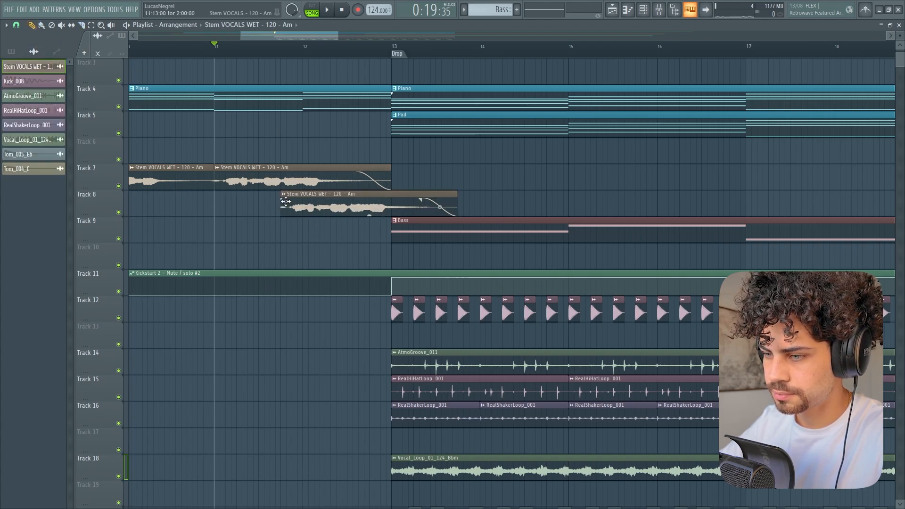
left_click_drag(286, 202, 302, 205)
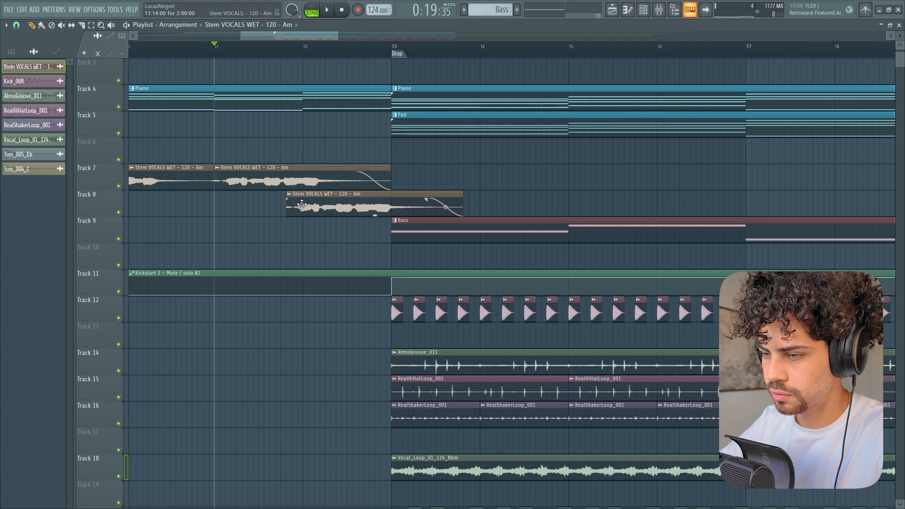
left_click_drag(405, 216, 411, 216)
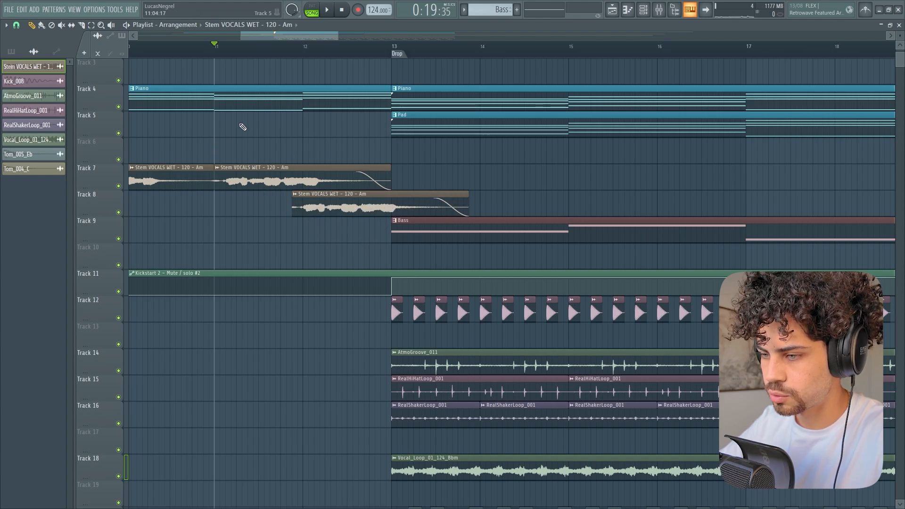
- Trim the start of the Track 8 vocal copy to a 1:10:00 length and audition it from bar 11
key("space")
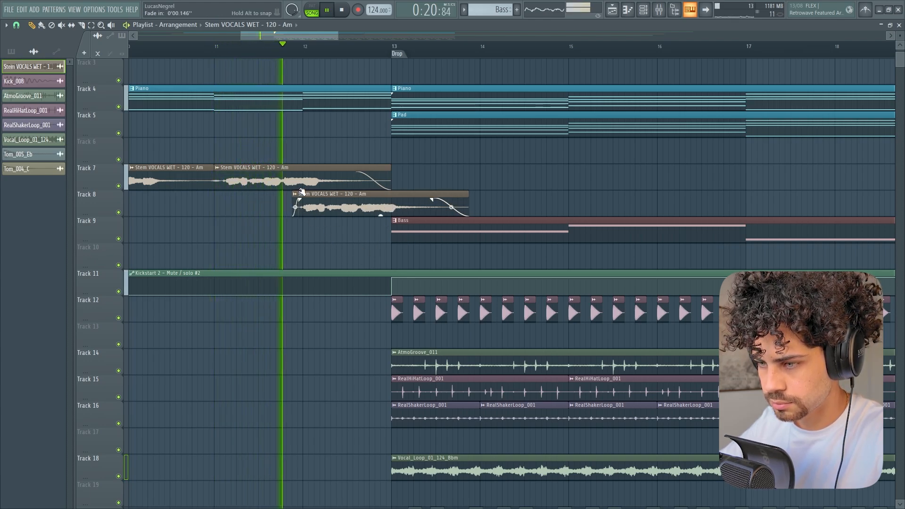
key("space")
left_click_drag(293, 195, 325, 194)
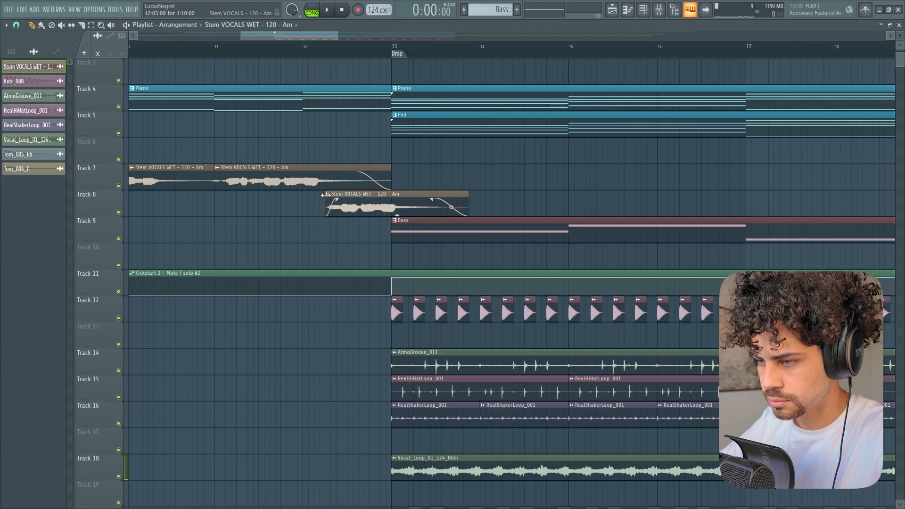
key("space")
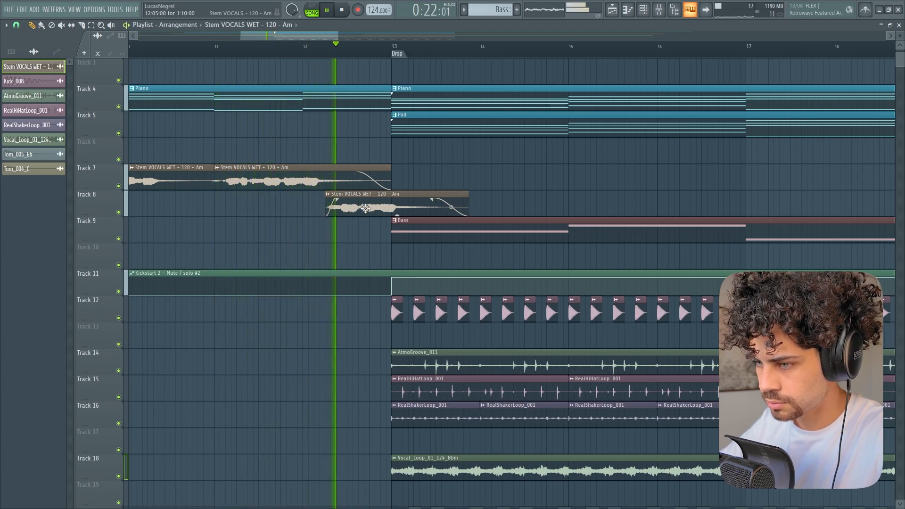
key("space")
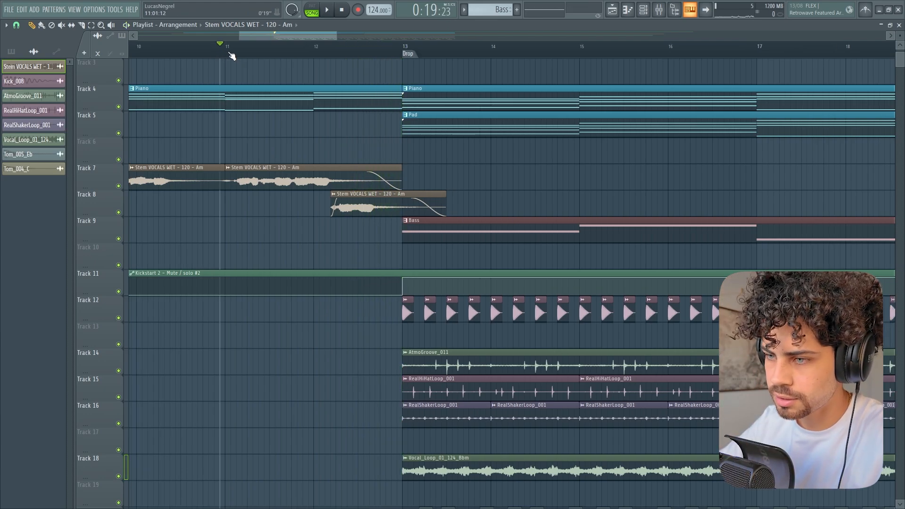
key("space")
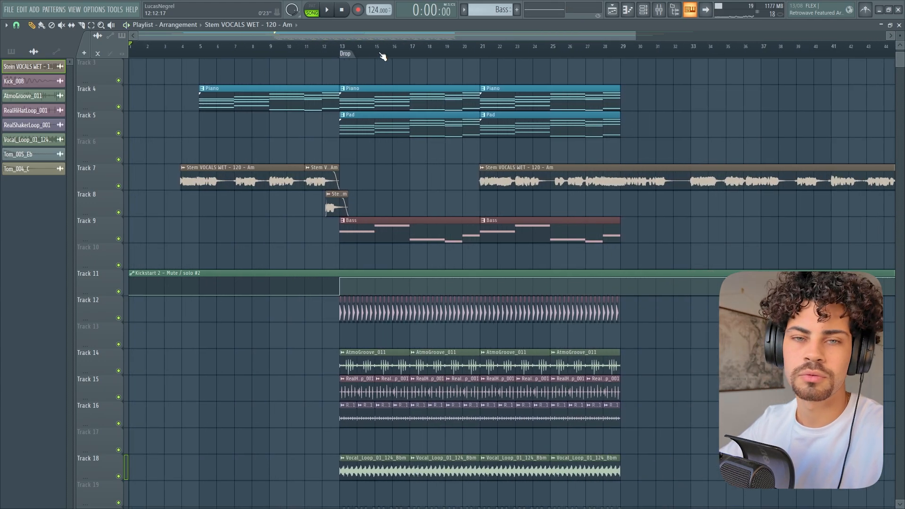
- Shorten the vocal slice starting at bar 11 on Track 7 to 1:07:00 and give it a fade-out
scroll(339, 178, "down", 1)
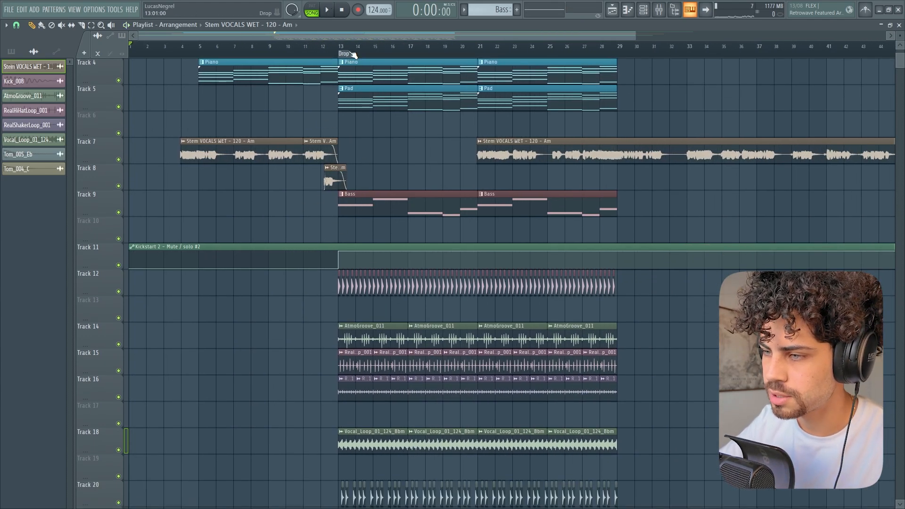
scroll(354, 54, "up", 4)
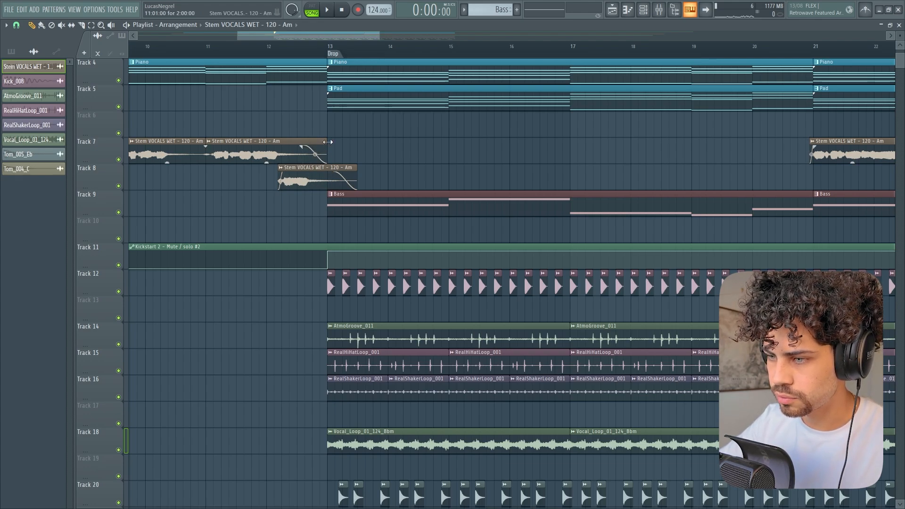
mouse_move(314, 144)
left_mouse_down()
mouse_move(276, 146)
mouse_move(297, 149)
left_mouse_up()
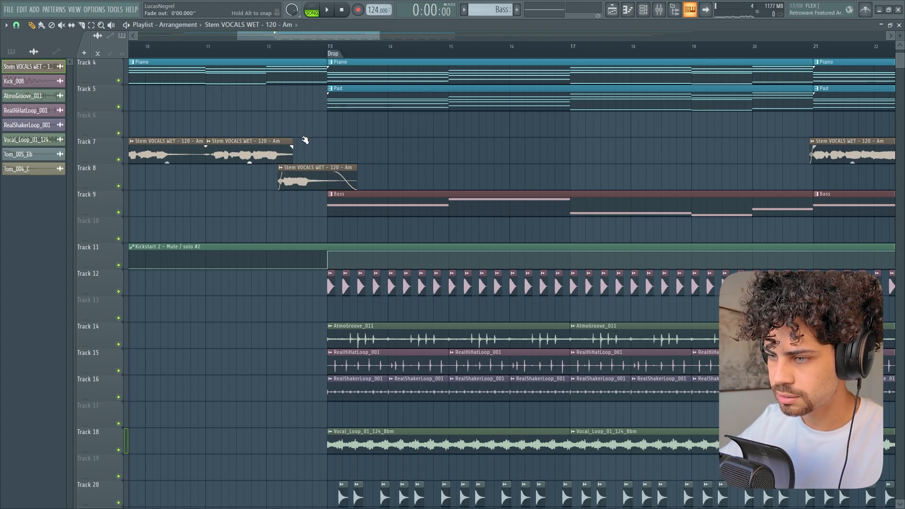
scroll(285, 59, "up", 3)
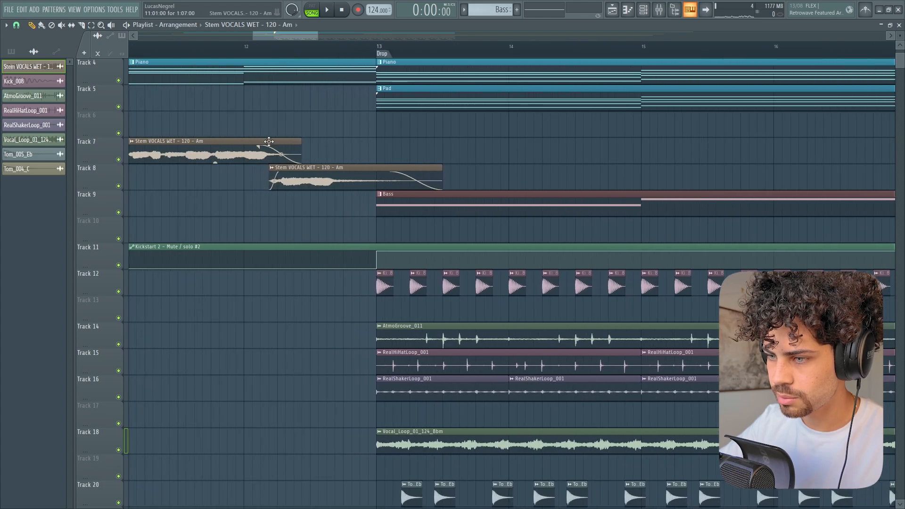
- Shorten the Track 8 vocal copy to 0:11:00 and adjust its fades, with a 0.343 s fade-out
left_click_drag(283, 174, 286, 172)
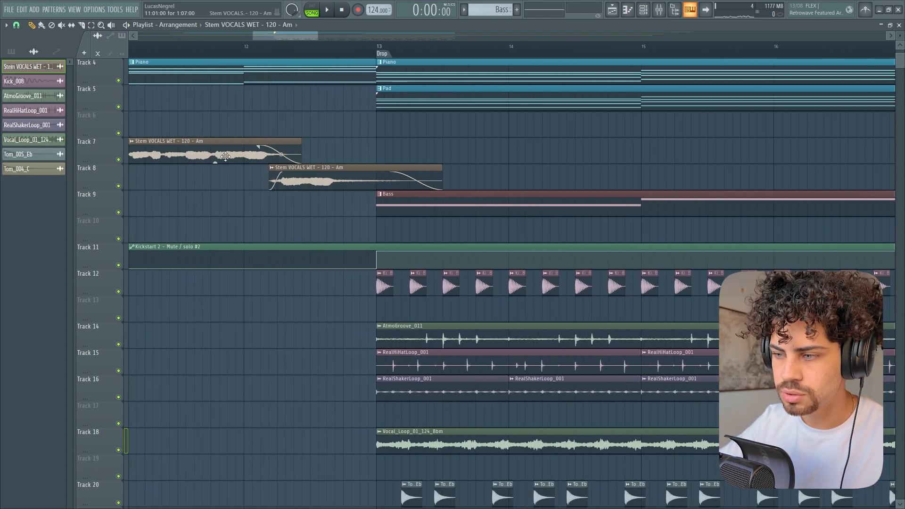
left_click_drag(441, 168, 359, 168)
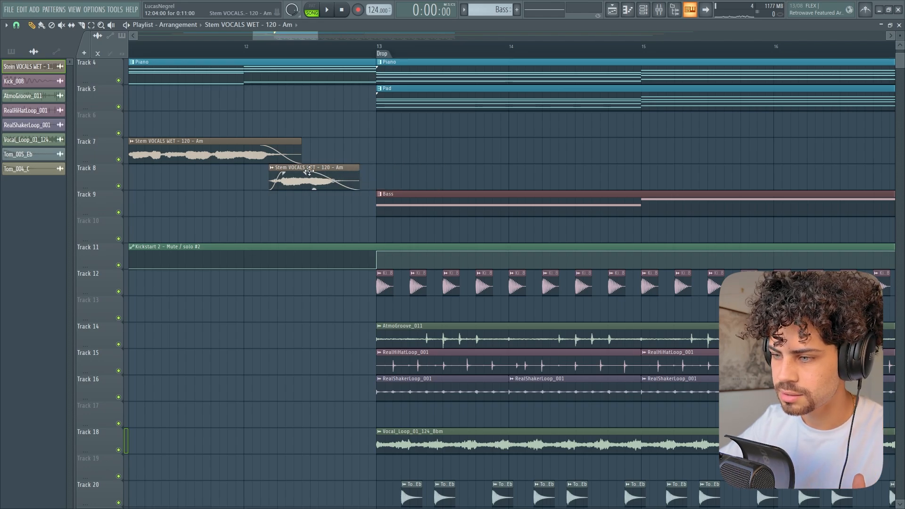
mouse_move(283, 169)
left_mouse_down()
mouse_move(299, 169)
mouse_move(281, 169)
left_mouse_up()
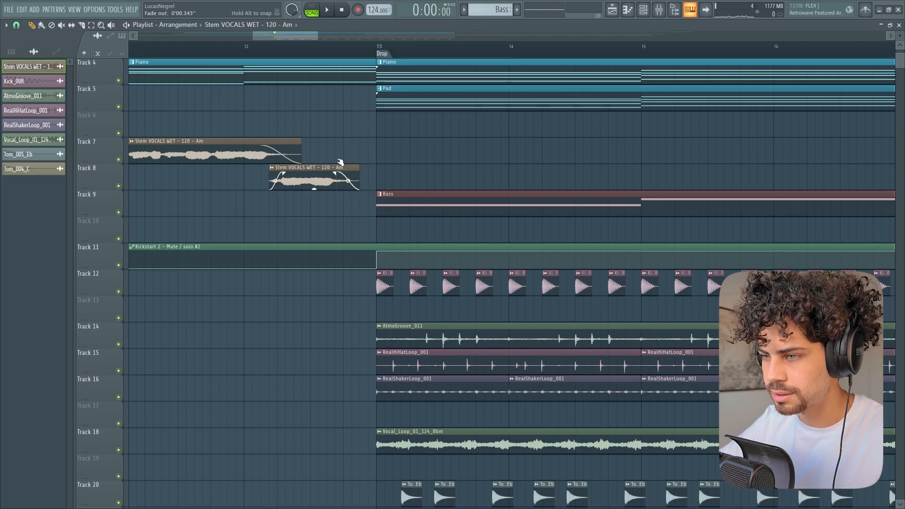
- Look over the whole playlist, checking the tracks around the drop and the percussion tracks further down
scroll(349, 53, "down", 4)
scroll(349, 53, "down", 3)
scroll(418, 268, "up", 2)
scroll(419, 271, "down", 5)
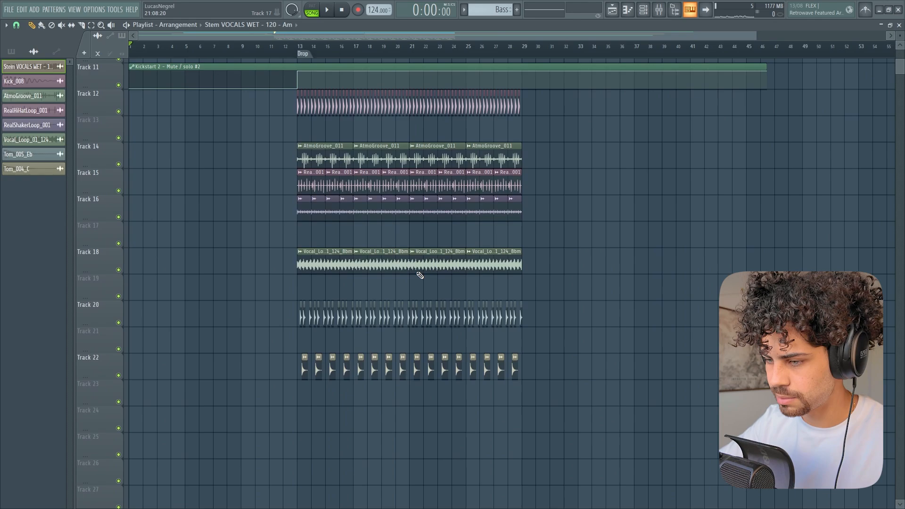
scroll(420, 275, "up", 5)
scroll(283, 56, "up", 4)
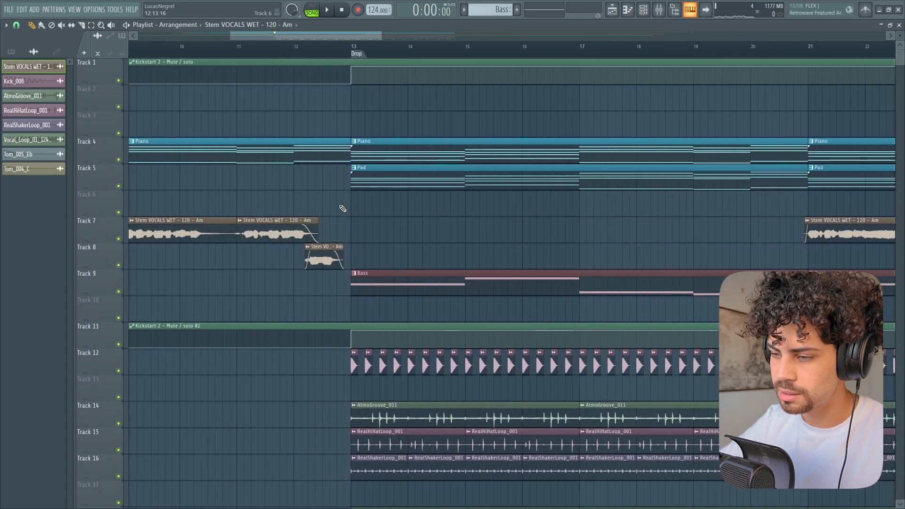
scroll(364, 55, "down", 4)
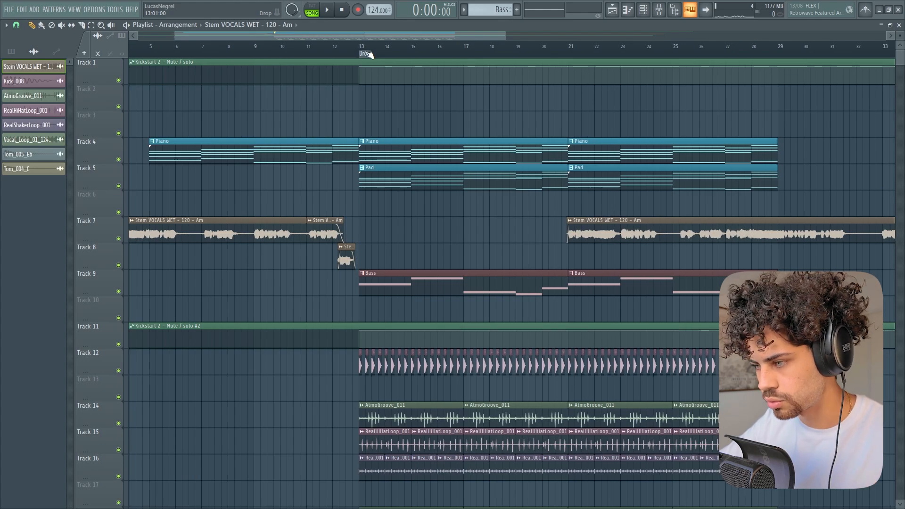
scroll(310, 90, "down", 1)
scroll(311, 90, "down", 6)
scroll(330, 236, "up", 8)
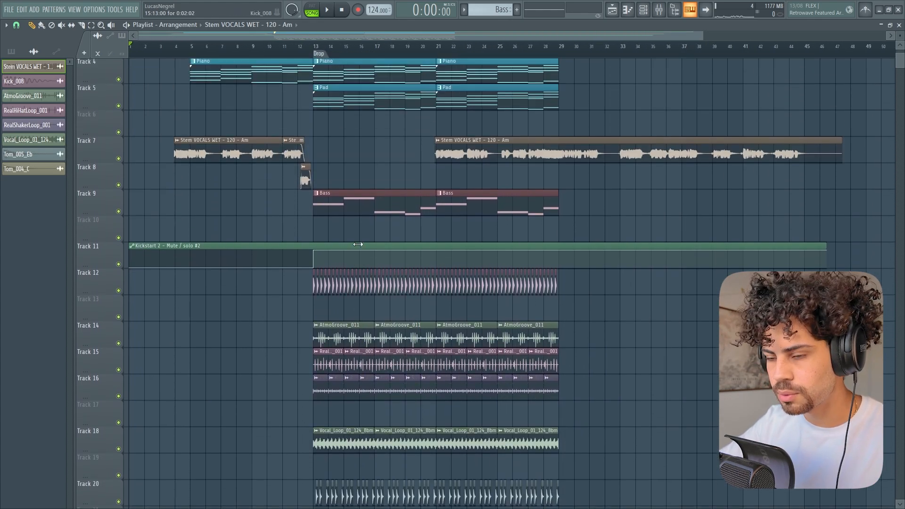